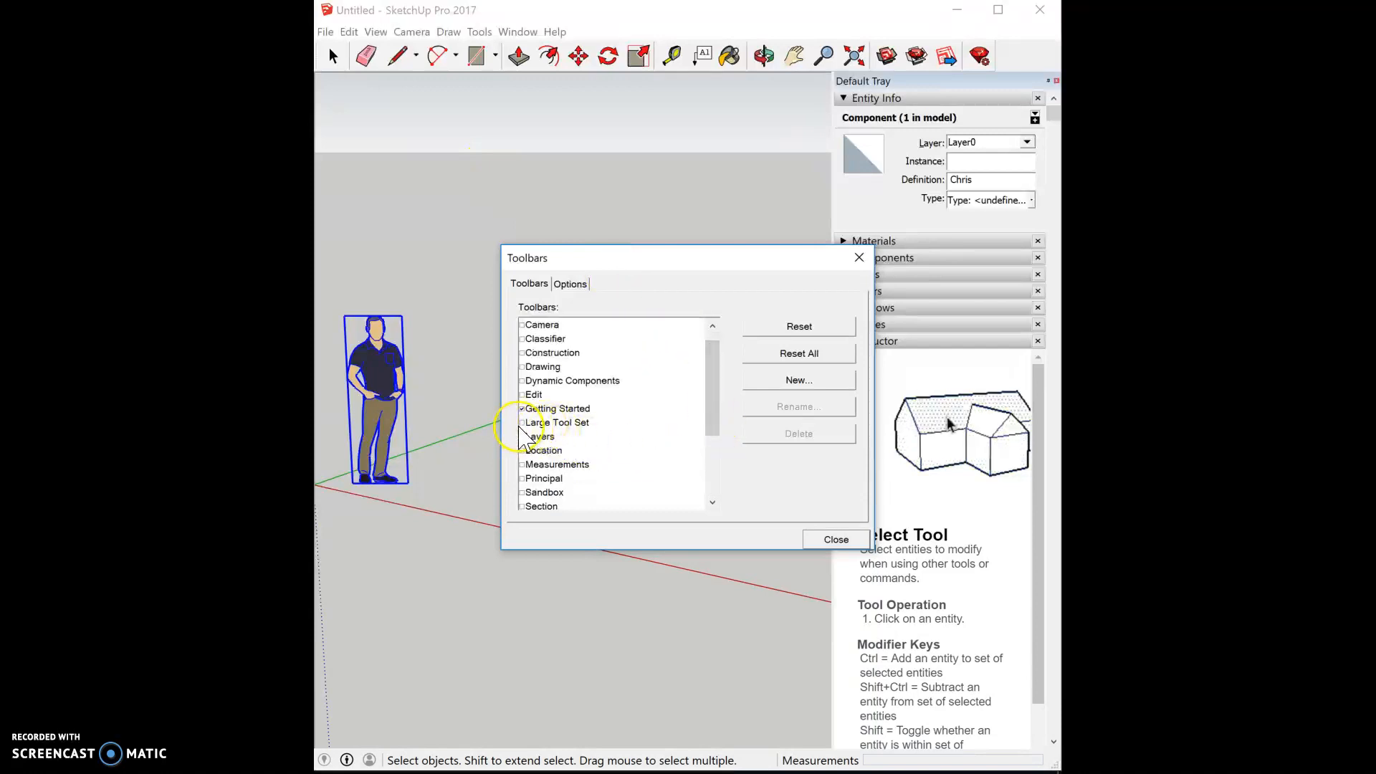
Enable the Large Tool Set toolbar and close the toolbar settings
{"action": "left_click", "coordinate": [522, 422]}
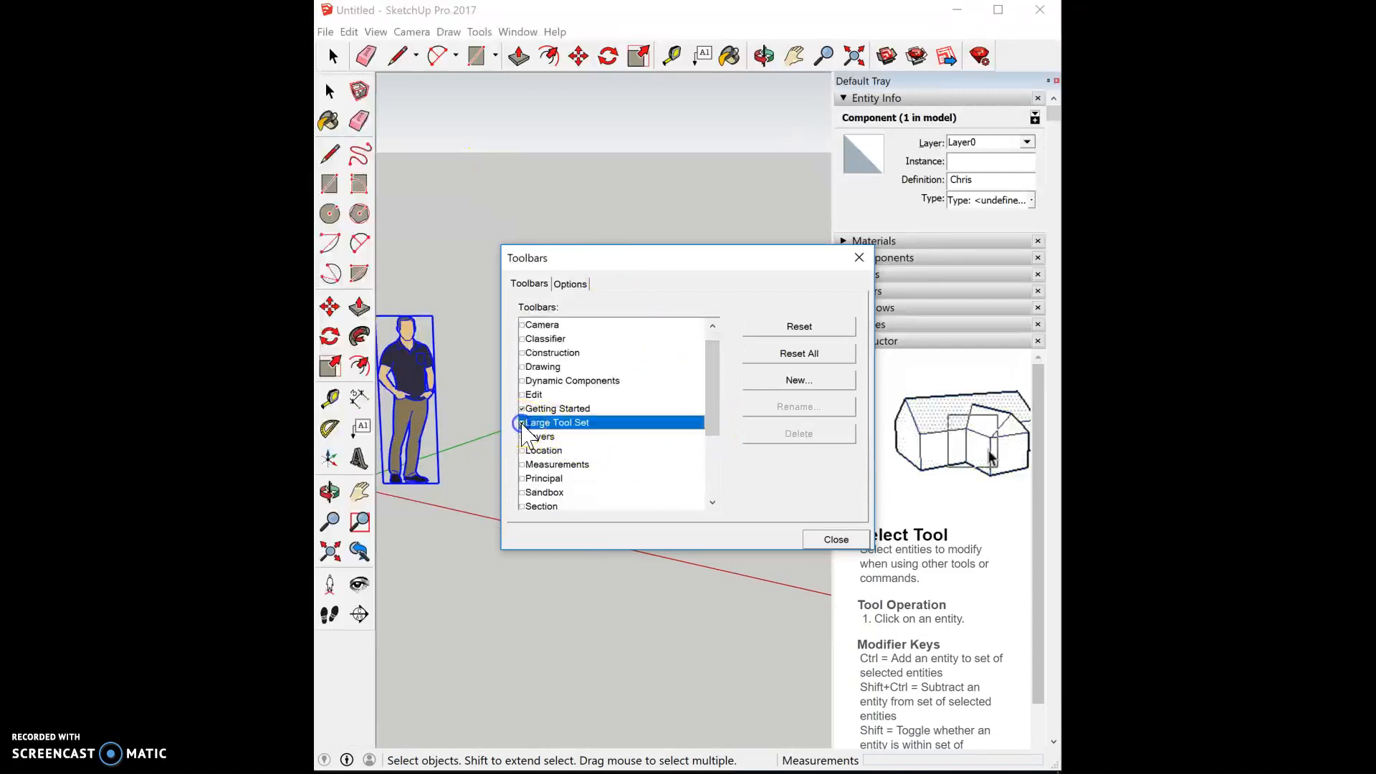
{"action": "left_click", "coordinate": [837, 540]}
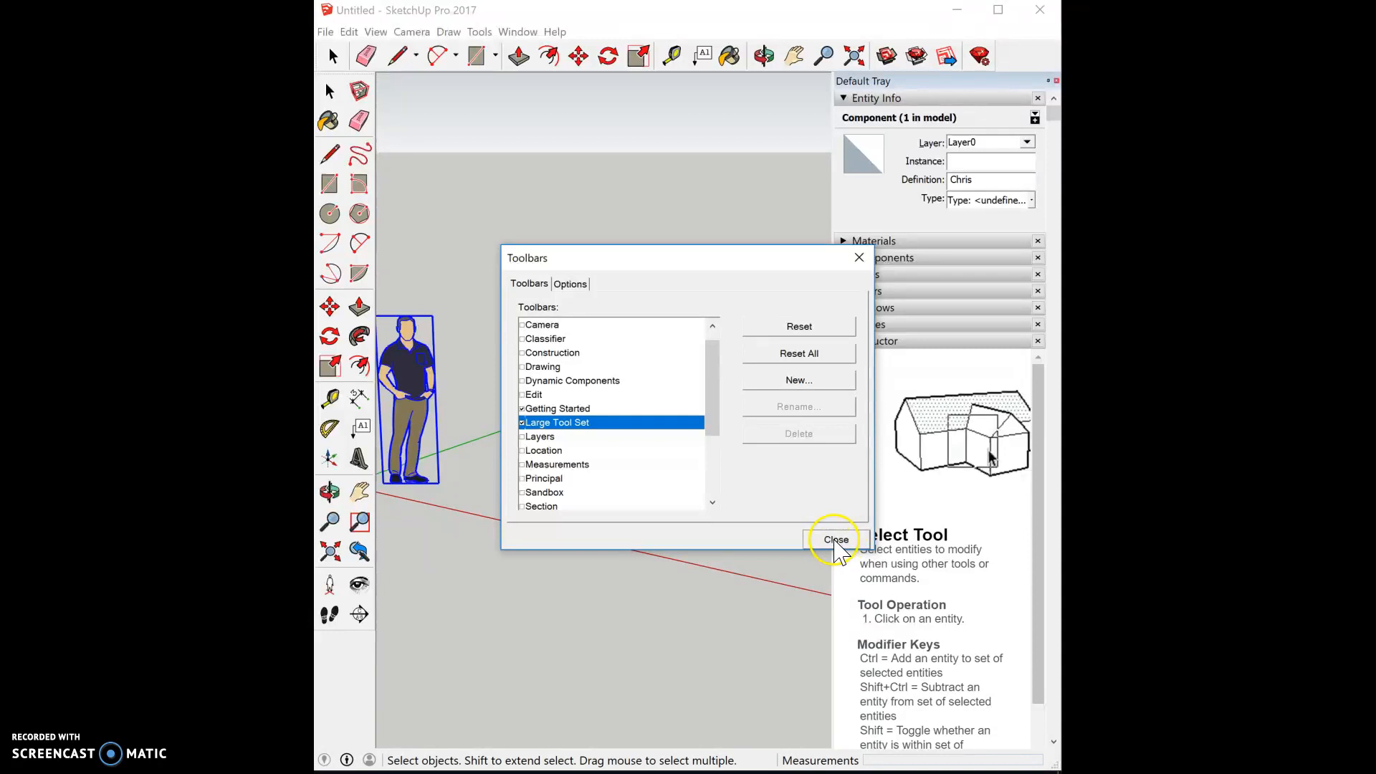
{"action": "left_click", "coordinate": [836, 539]}
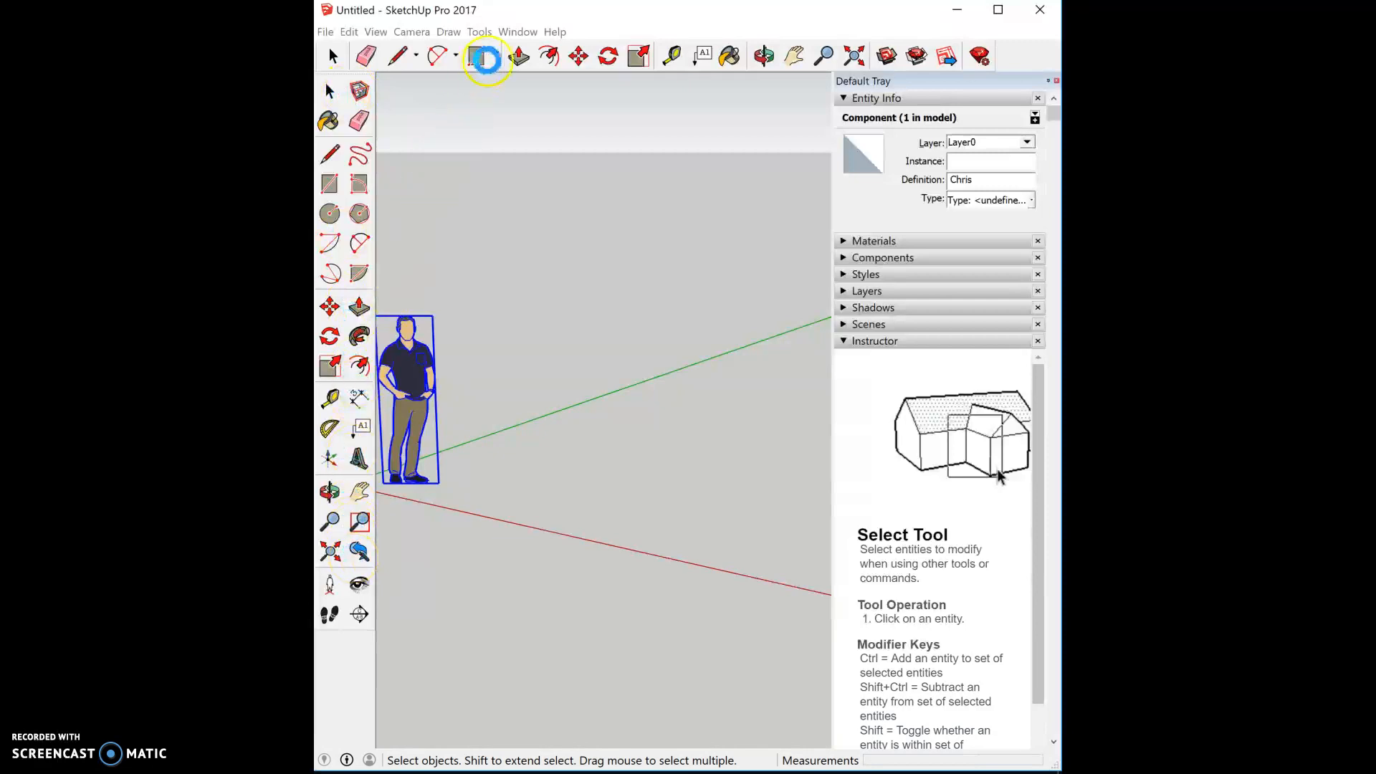
Remove Styles, Scenes, Shadows and Instructor from the Default Tray
{"action": "left_click", "coordinate": [517, 31]}
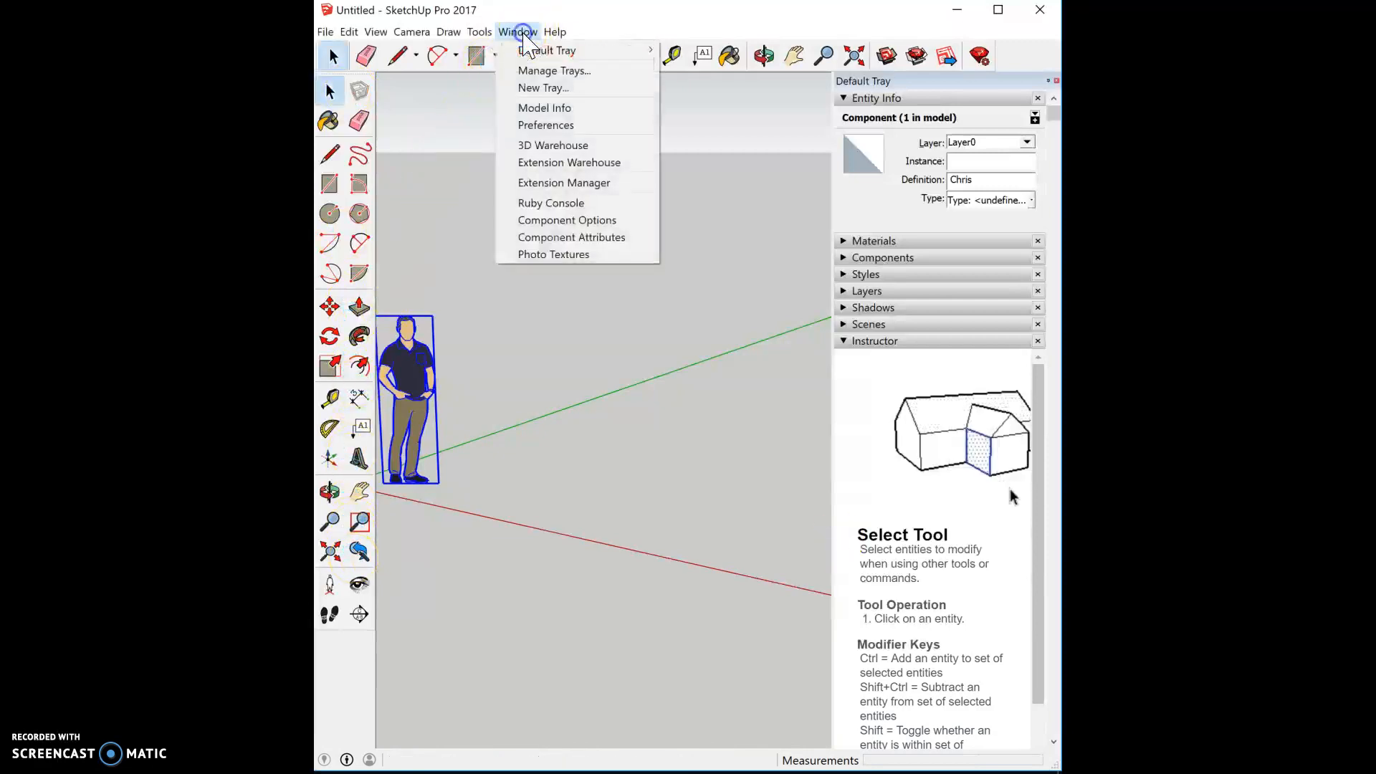
{"action": "mouse_move", "coordinate": [547, 51]}
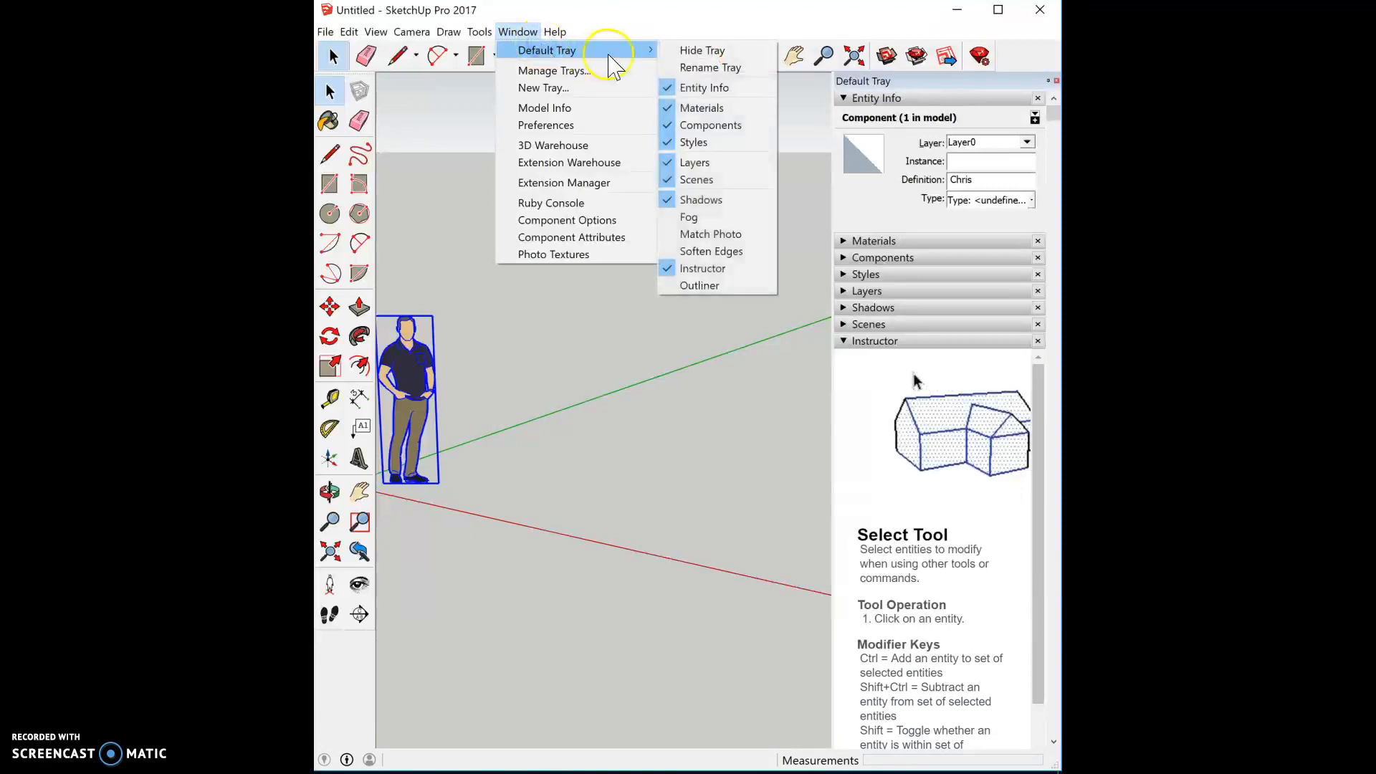
{"action": "left_click", "coordinate": [710, 141]}
{"action": "left_click", "coordinate": [518, 32]}
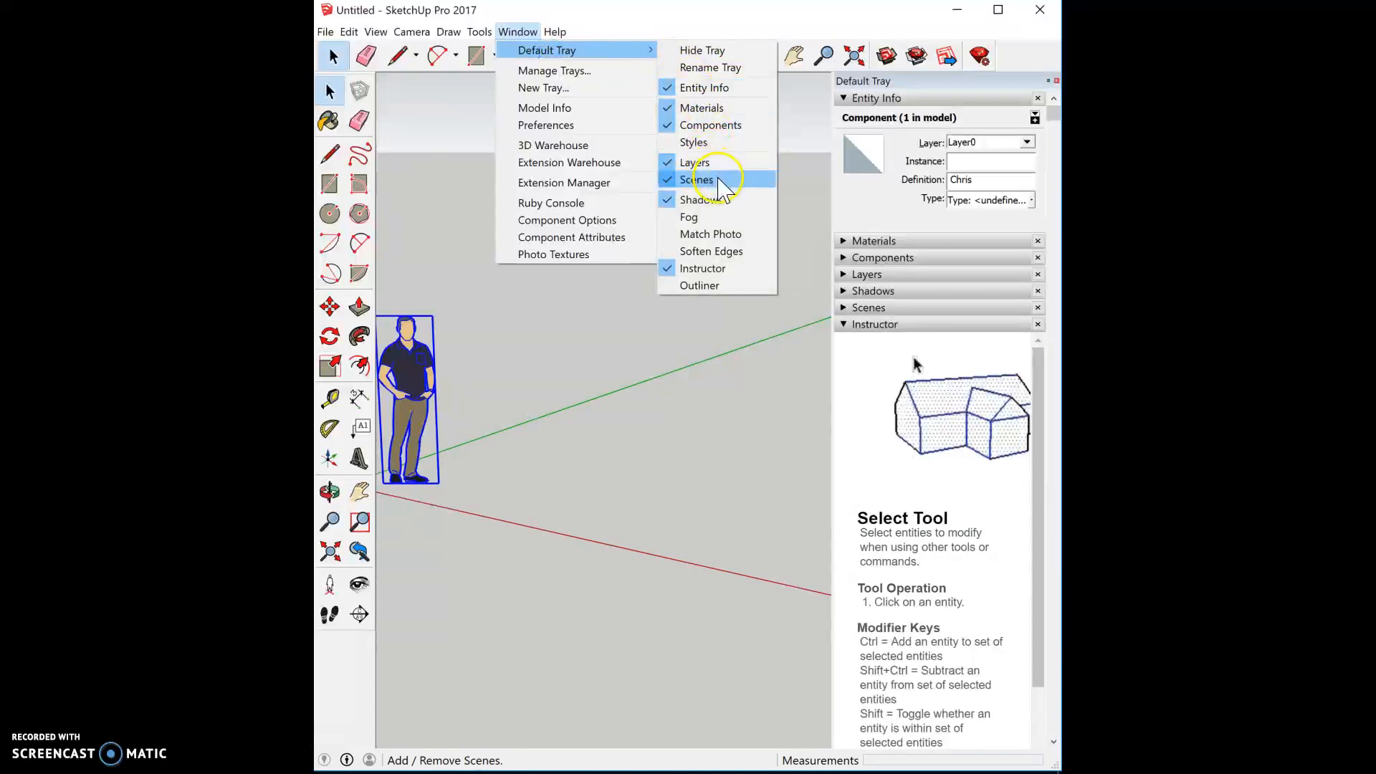
{"action": "left_click", "coordinate": [695, 179]}
{"action": "left_click", "coordinate": [517, 31]}
{"action": "mouse_move", "coordinate": [545, 50]}
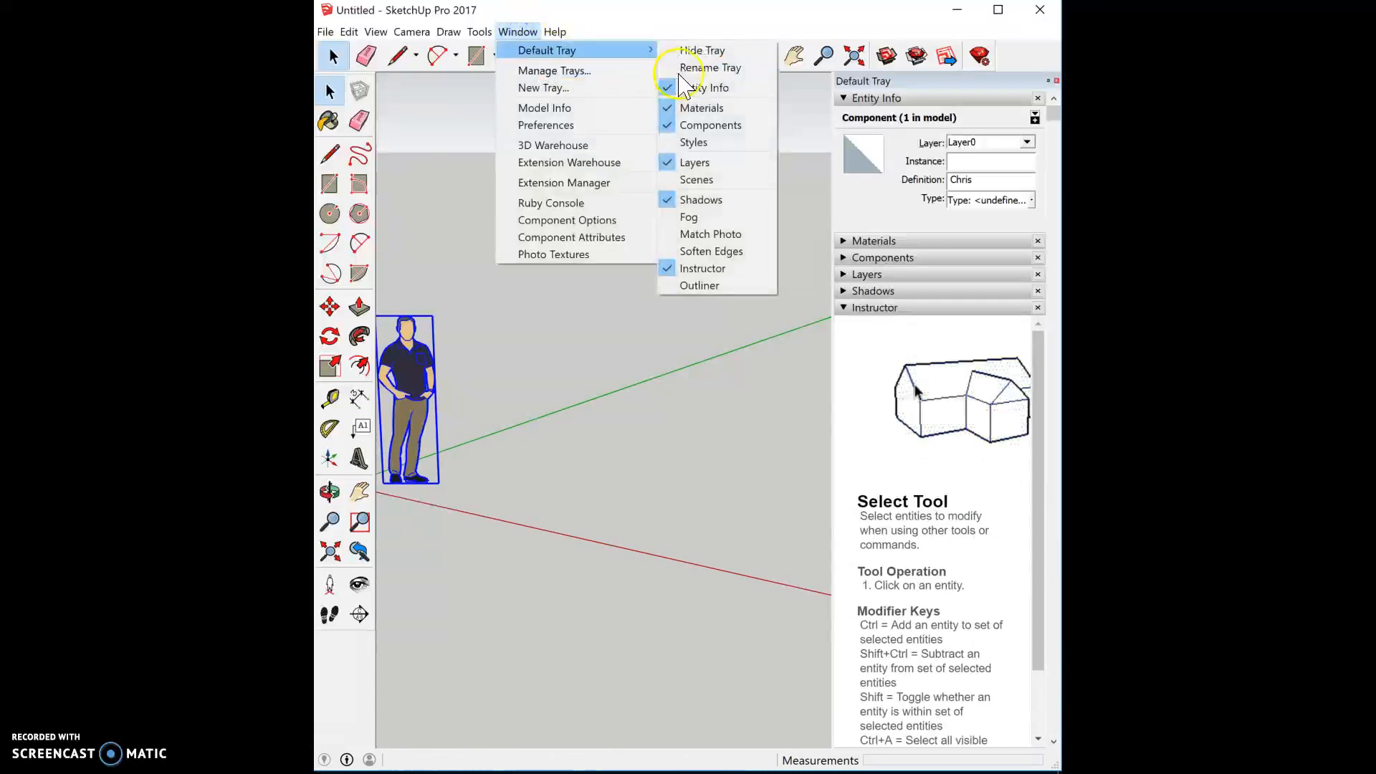
{"action": "left_click", "coordinate": [712, 198]}
{"action": "left_click", "coordinate": [517, 32]}
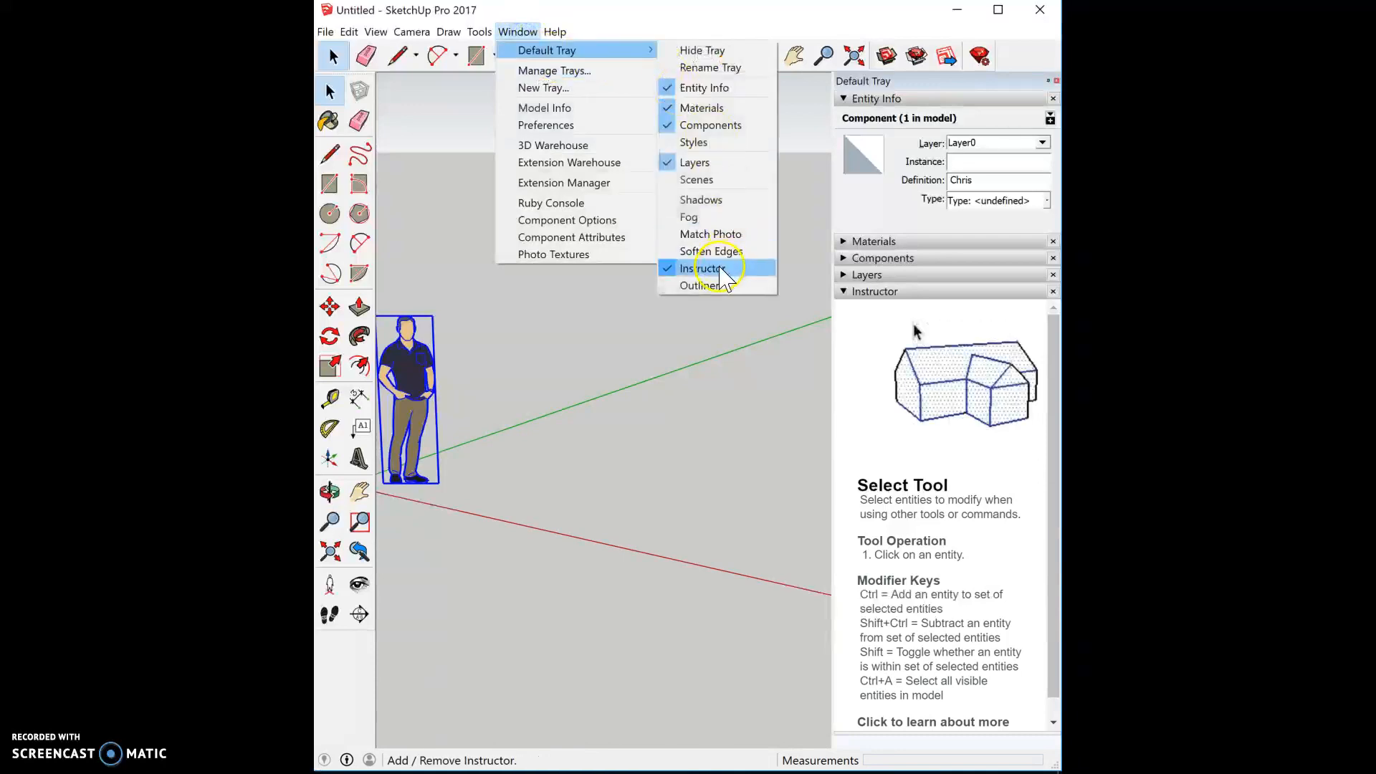
{"action": "left_click", "coordinate": [719, 269]}
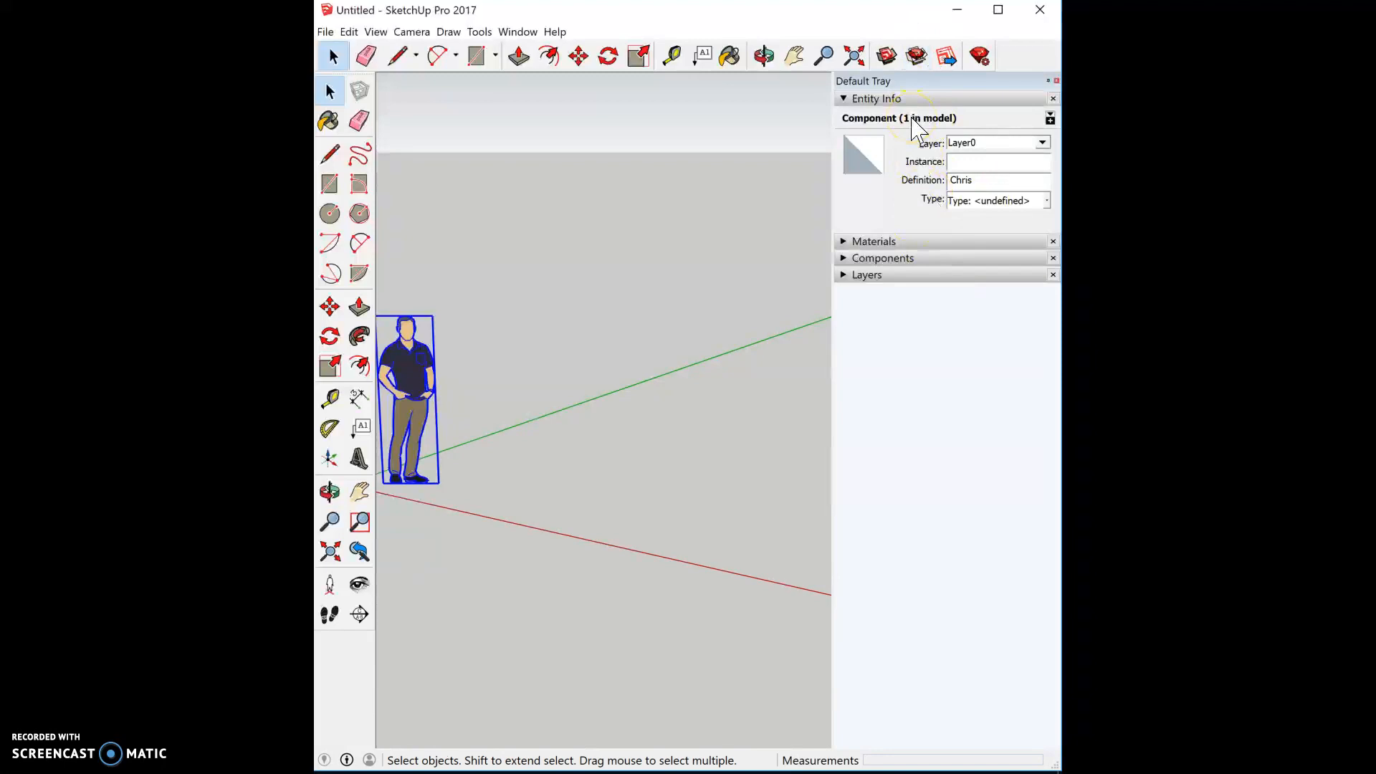
Expand the layer list and add four layers named Floor, Walls, Roof and Component
{"action": "left_click", "coordinate": [844, 277]}
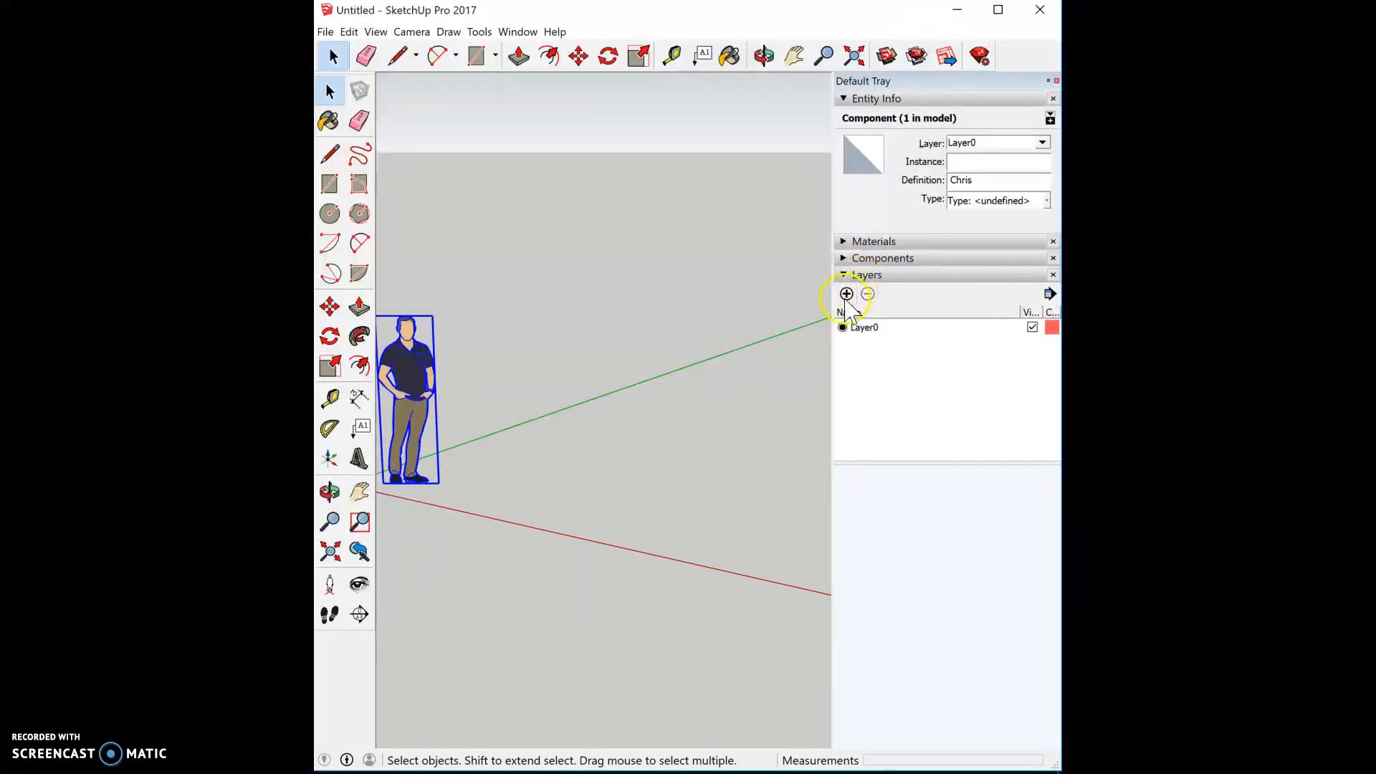
{"action": "left_click", "coordinate": [847, 294]}
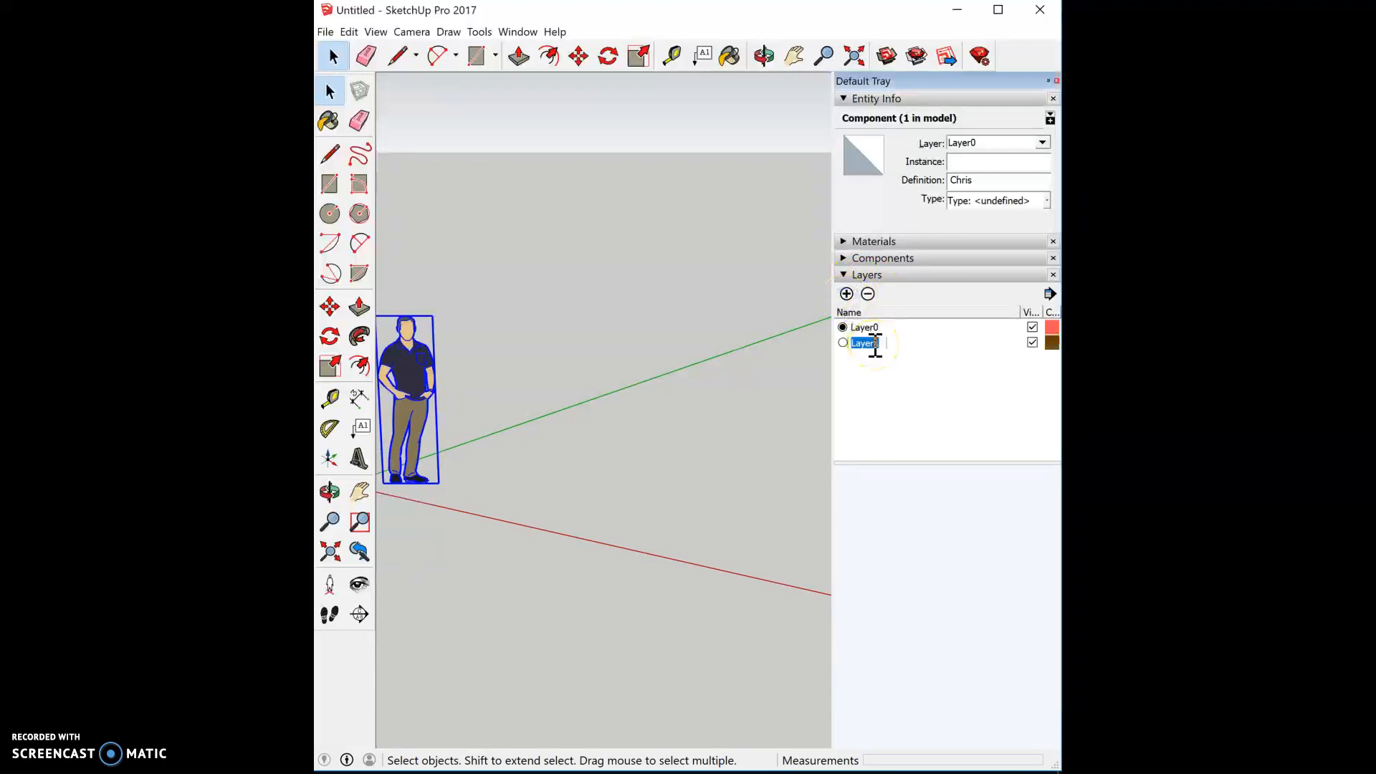
{"action": "left_click", "coordinate": [846, 294]}
{"action": "type", "text": "Walls"}
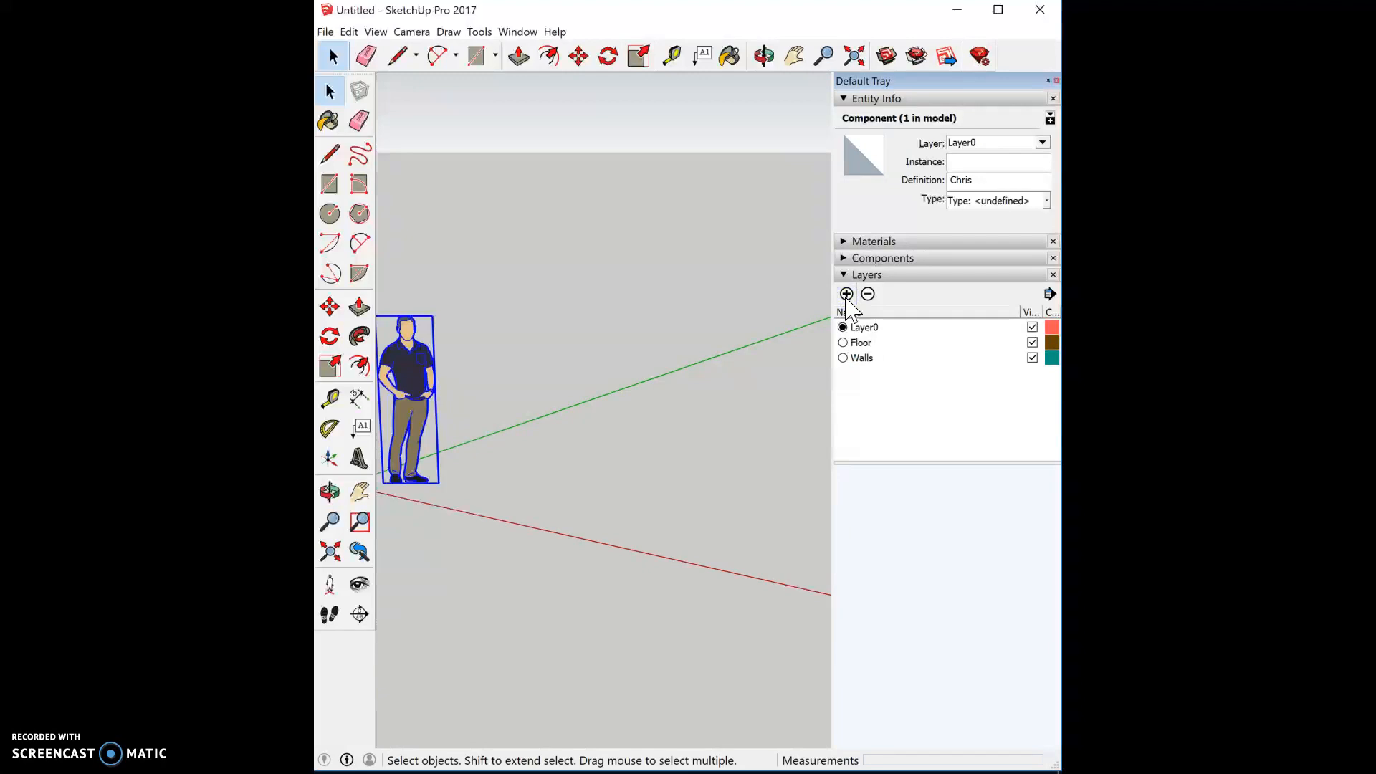
{"action": "left_click", "coordinate": [847, 294]}
{"action": "left_click", "coordinate": [846, 293]}
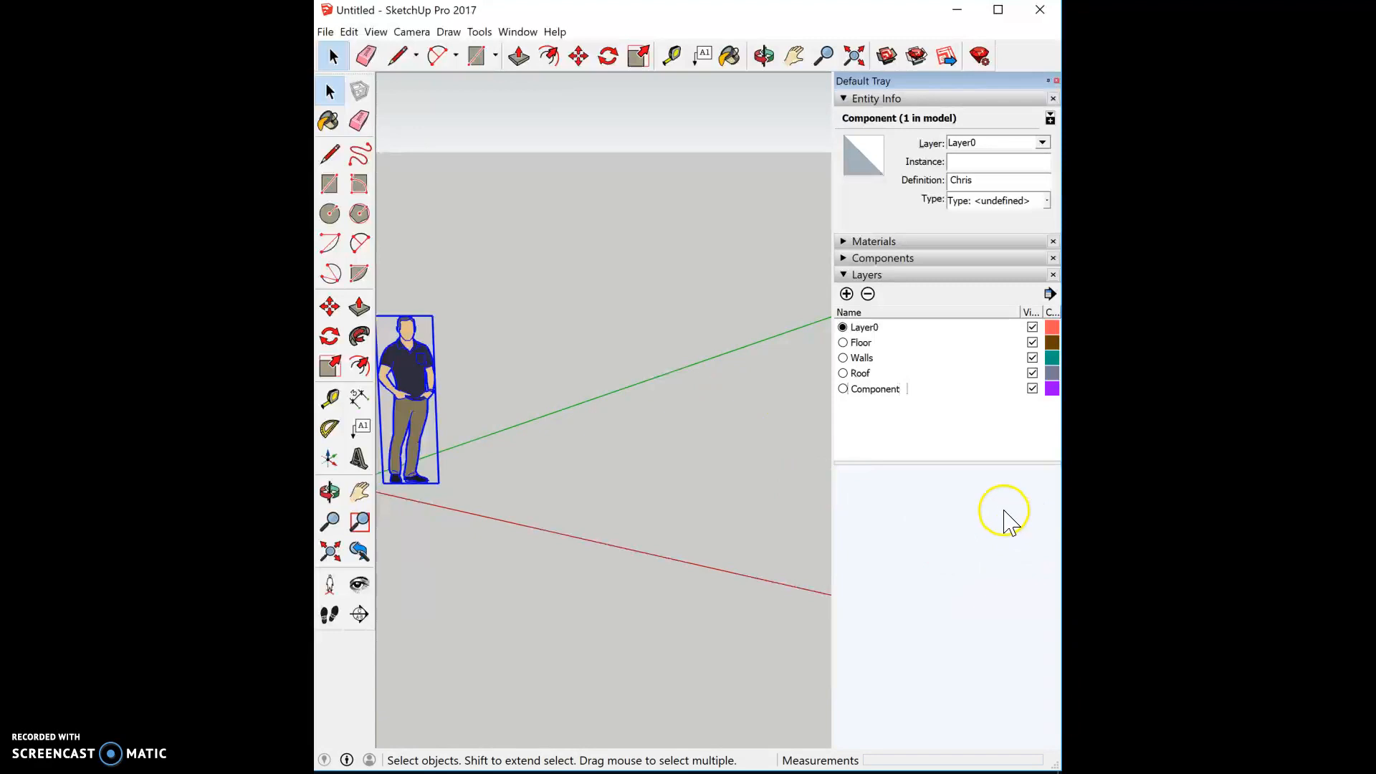
Select the standing person figure and assign it to the Component layer
{"action": "left_click", "coordinate": [611, 435]}
{"action": "left_click", "coordinate": [421, 393]}
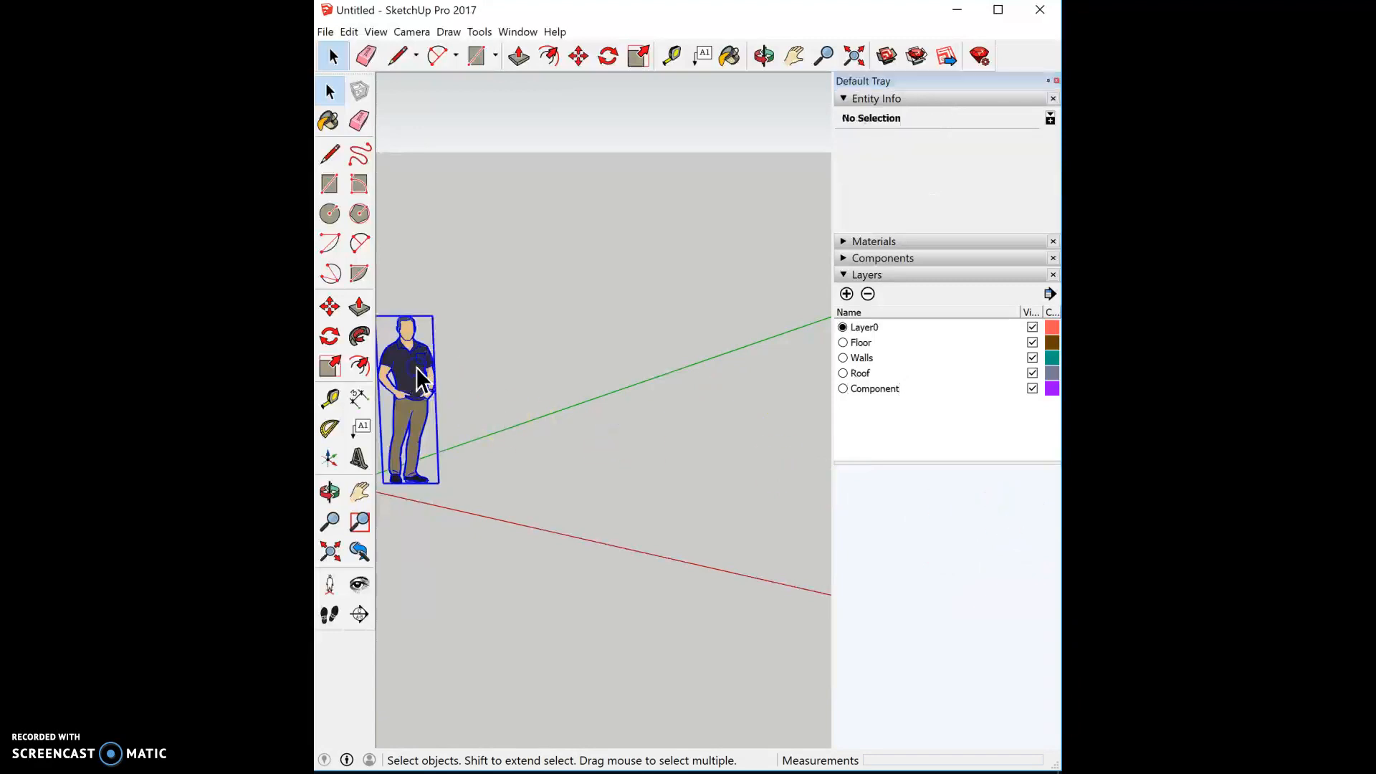
{"action": "left_click", "coordinate": [408, 301]}
{"action": "left_click", "coordinate": [420, 430]}
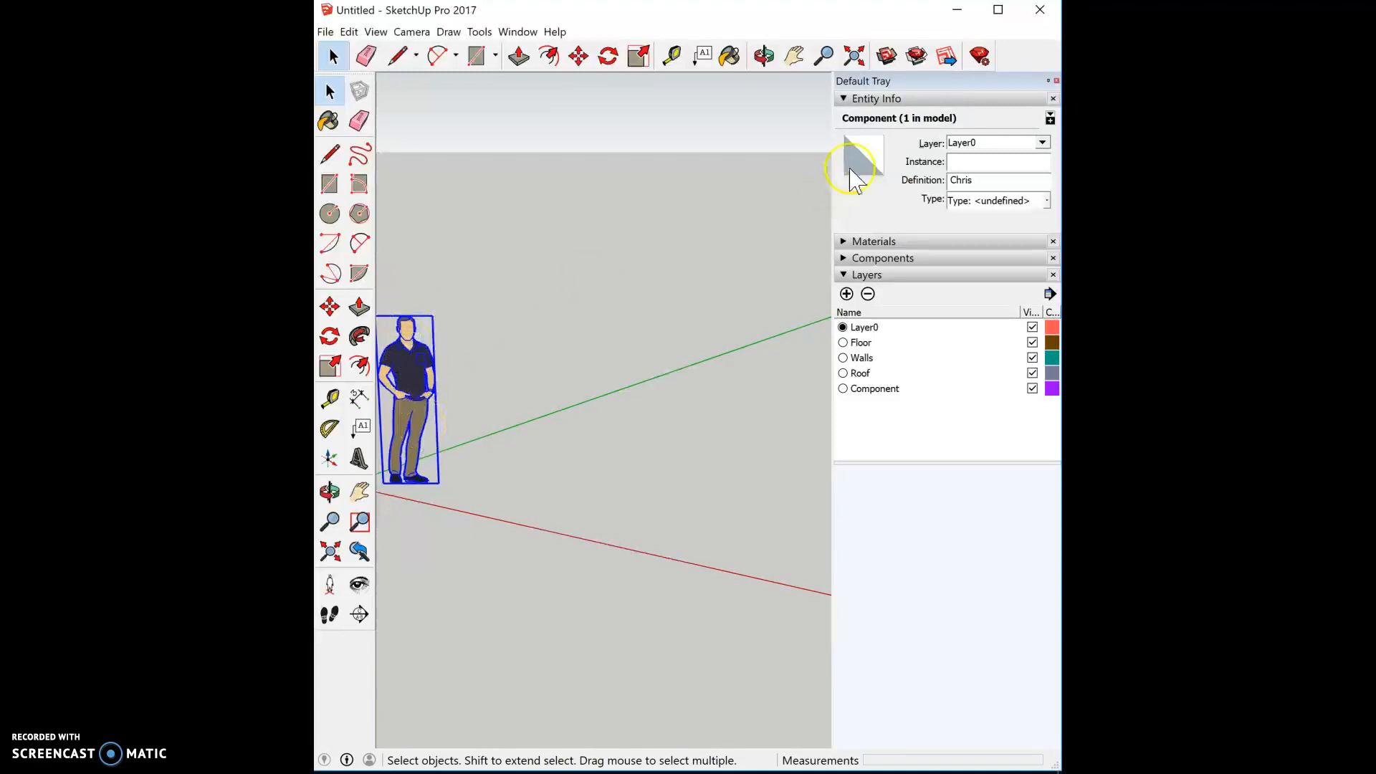
{"action": "left_click", "coordinate": [1041, 143]}
{"action": "left_click", "coordinate": [992, 170]}
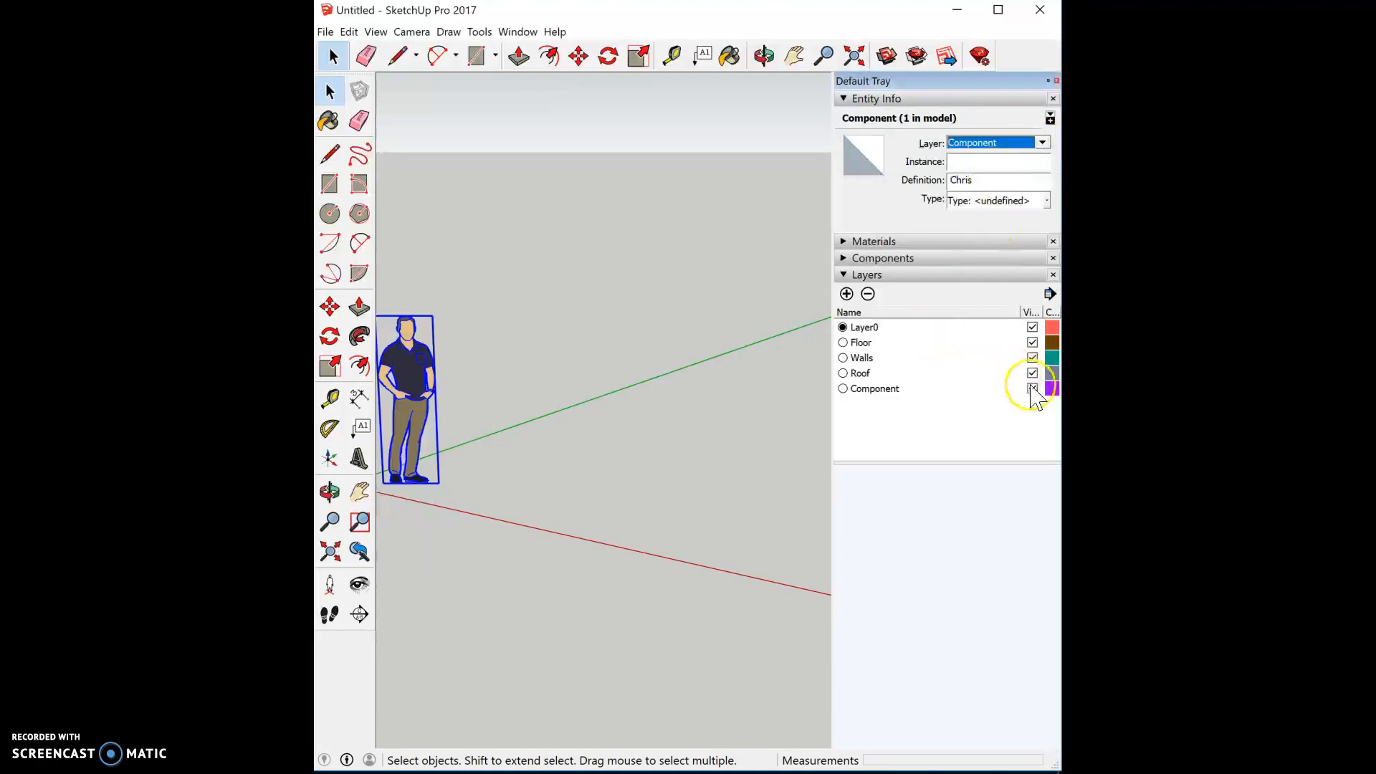
Test the Component layer's visibility by hiding and showing it twice
{"action": "left_click", "coordinate": [1032, 389]}
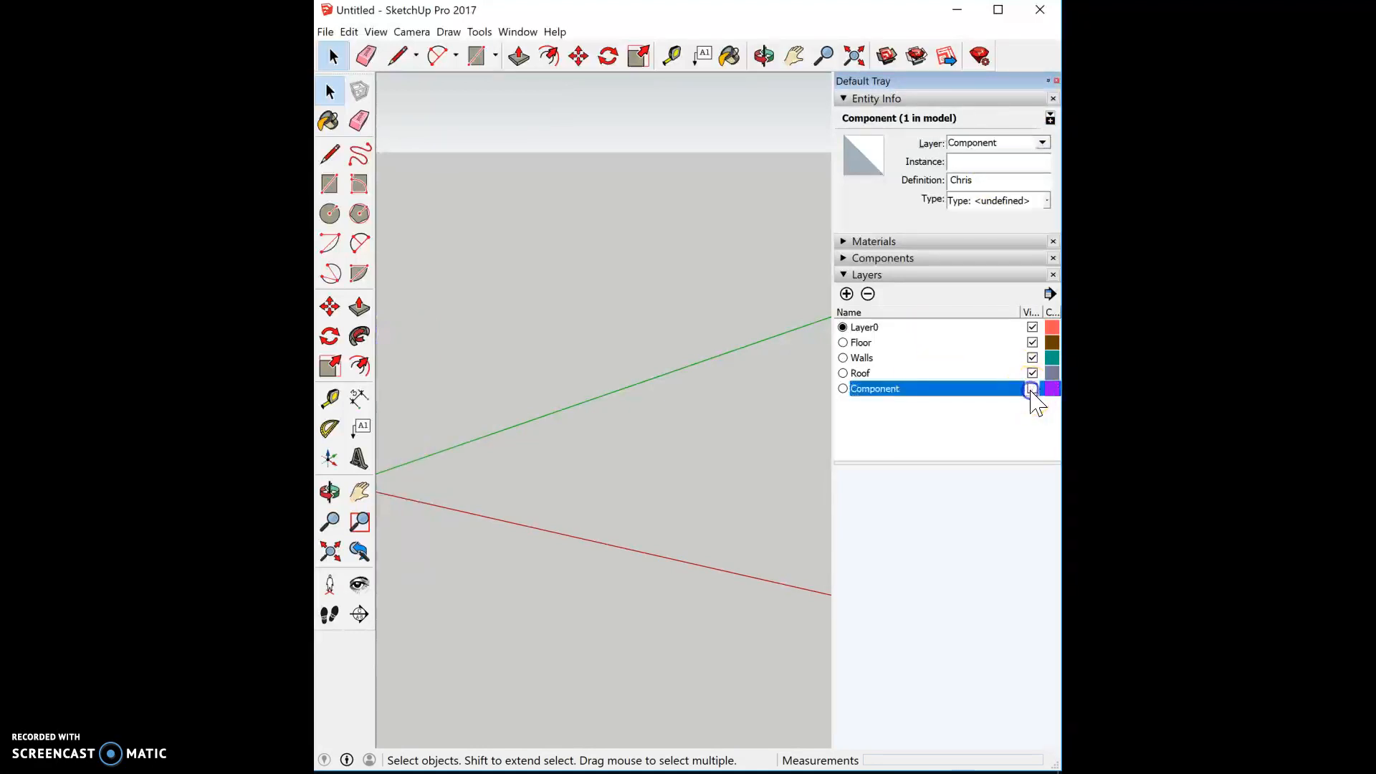
{"action": "left_click", "coordinate": [1032, 389]}
{"action": "left_click", "coordinate": [1032, 388]}
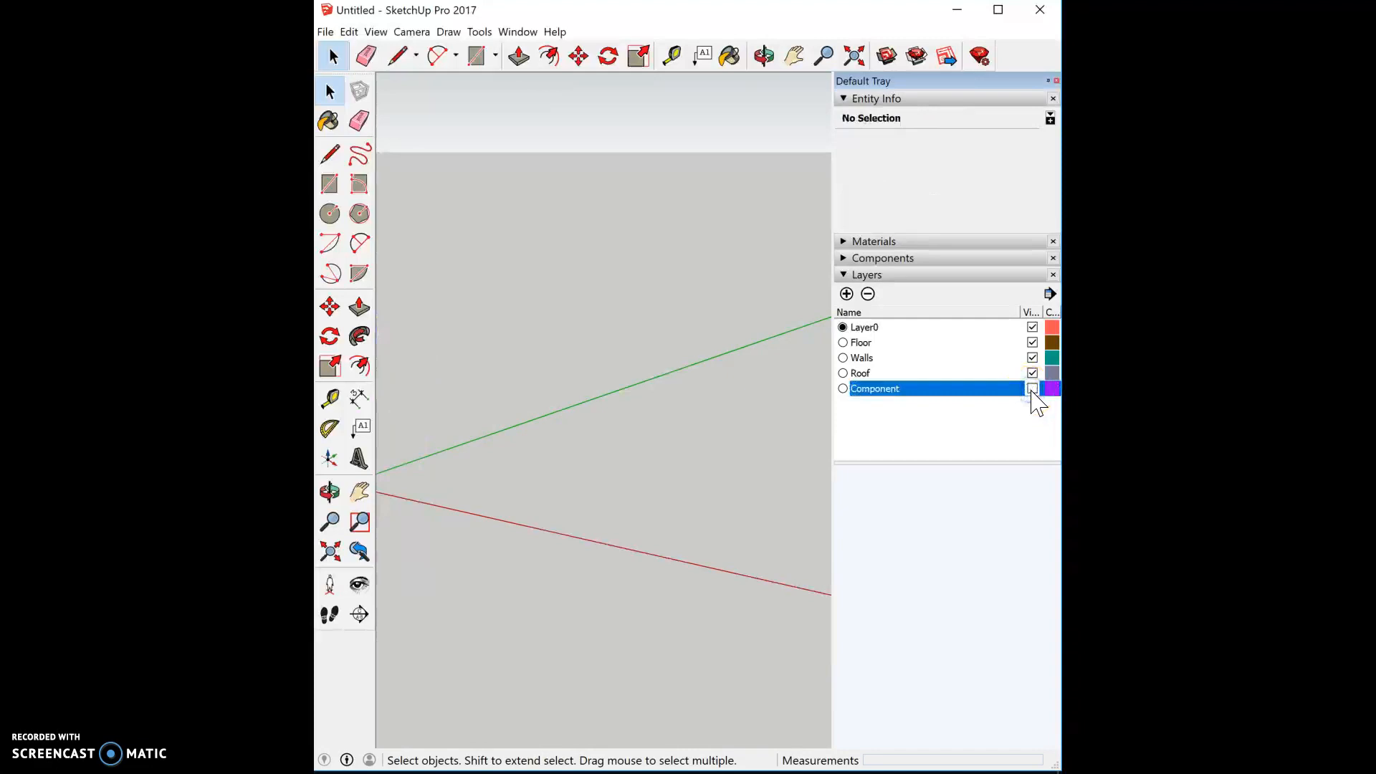
{"action": "left_click", "coordinate": [1032, 389]}
Make Floor the current layer and draw a 10' by 10' rectangle on the ground beside the person figure
{"action": "left_click", "coordinate": [860, 344]}
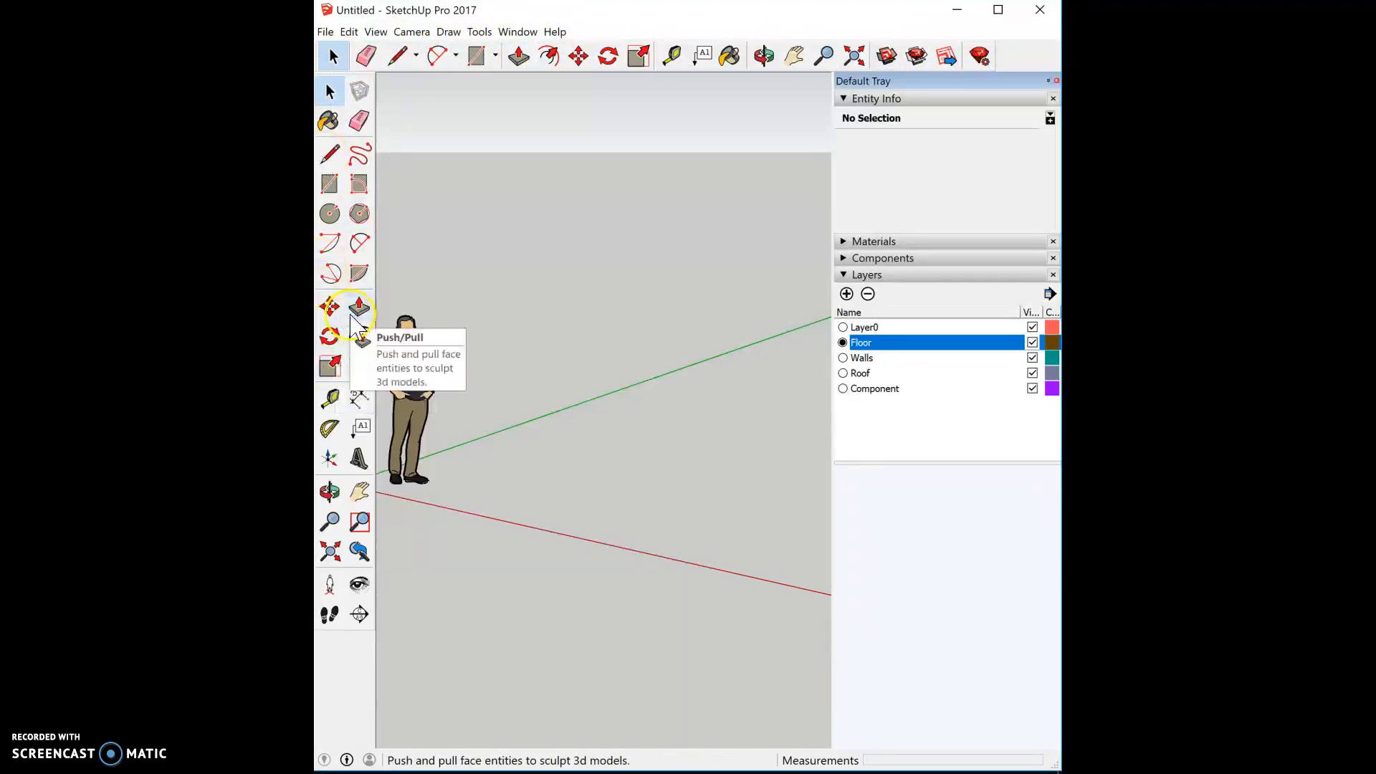
{"action": "left_click", "coordinate": [476, 57]}
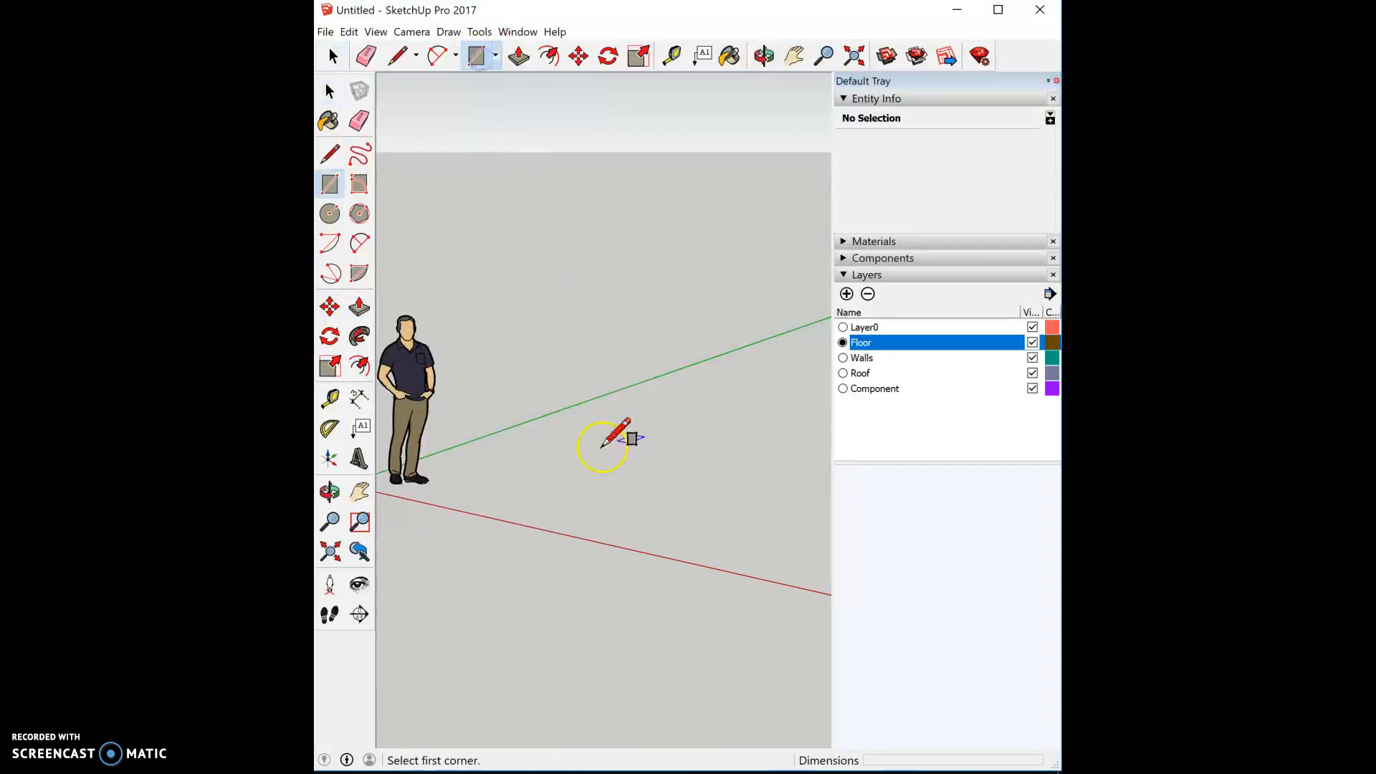
{"action": "left_click", "coordinate": [527, 462]}
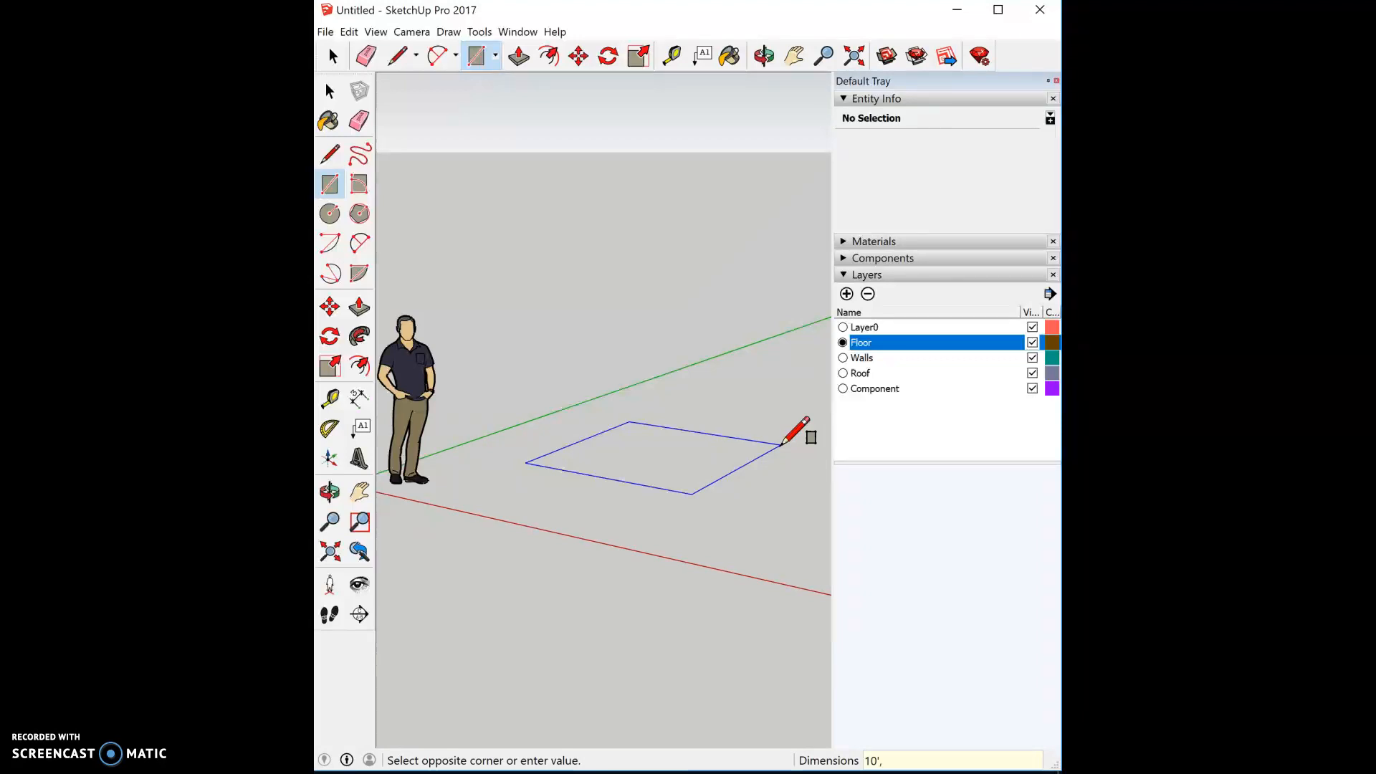
{"action": "key", "text": "Return"}
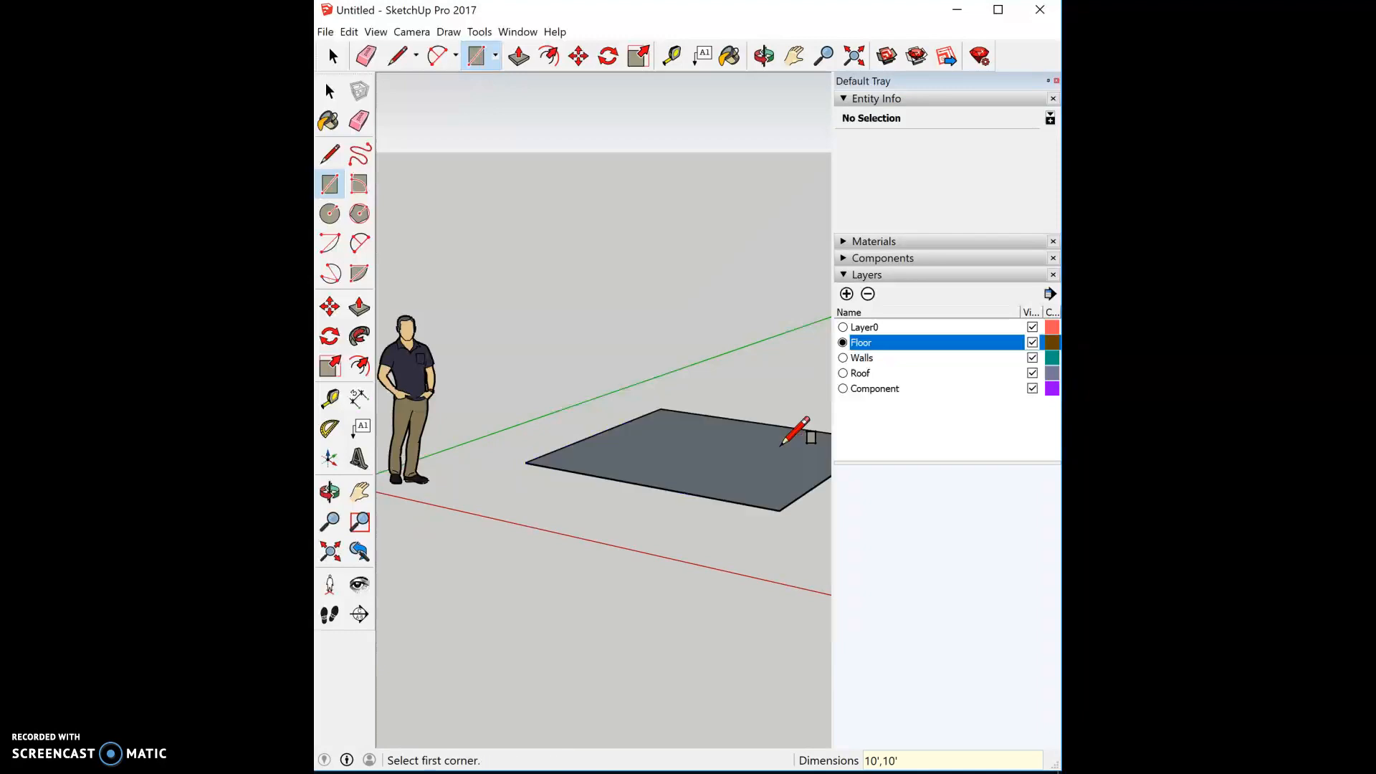
Push/Pull the rectangle upward into a floor slab 1' thick
{"action": "middle_click_drag", "start_coordinate": [781, 445], "coordinate": [814, 450]}
{"action": "scroll", "coordinate": [792, 466], "scroll_direction": "up", "scroll_amount": 2}
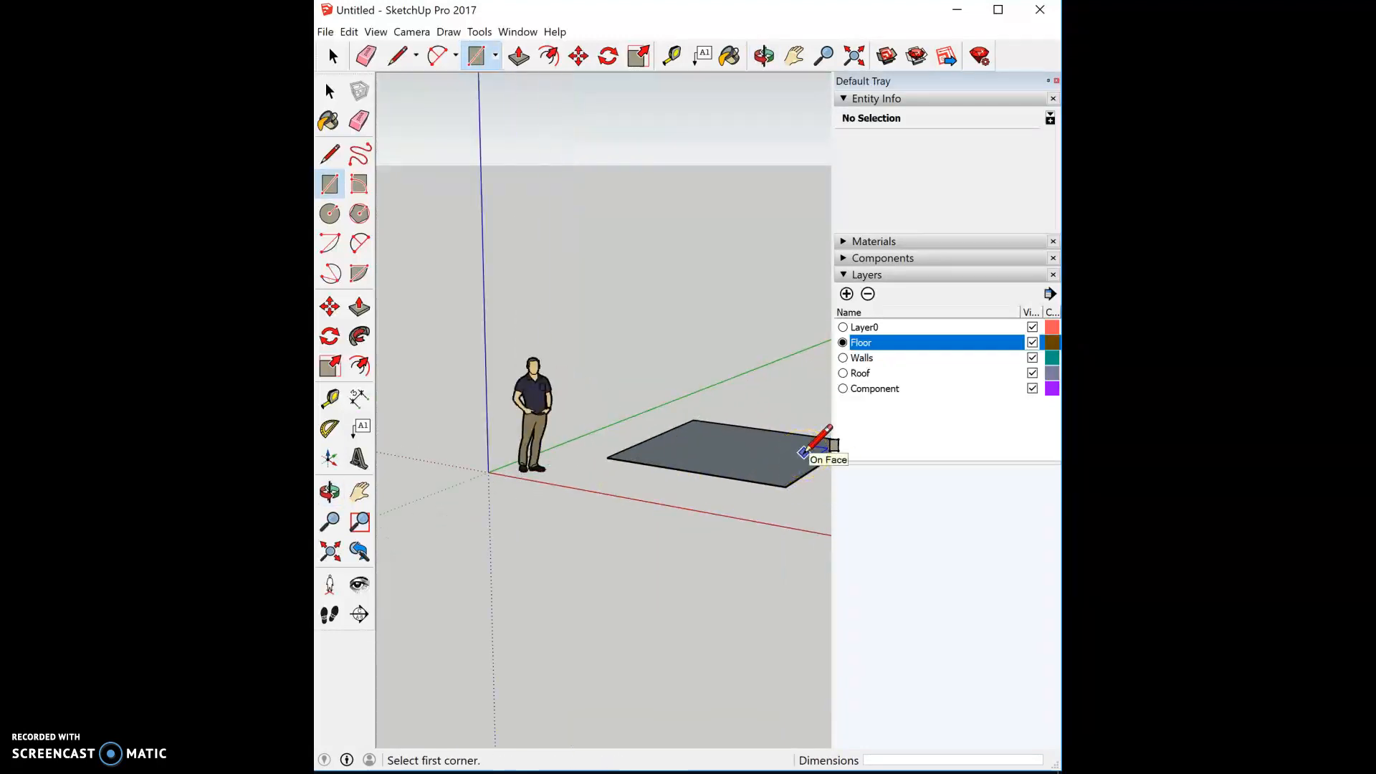
{"action": "left_click", "coordinate": [521, 58]}
{"action": "left_click", "coordinate": [721, 467]}
{"action": "left_click_drag", "start_coordinate": [721, 466], "coordinate": [729, 436]}
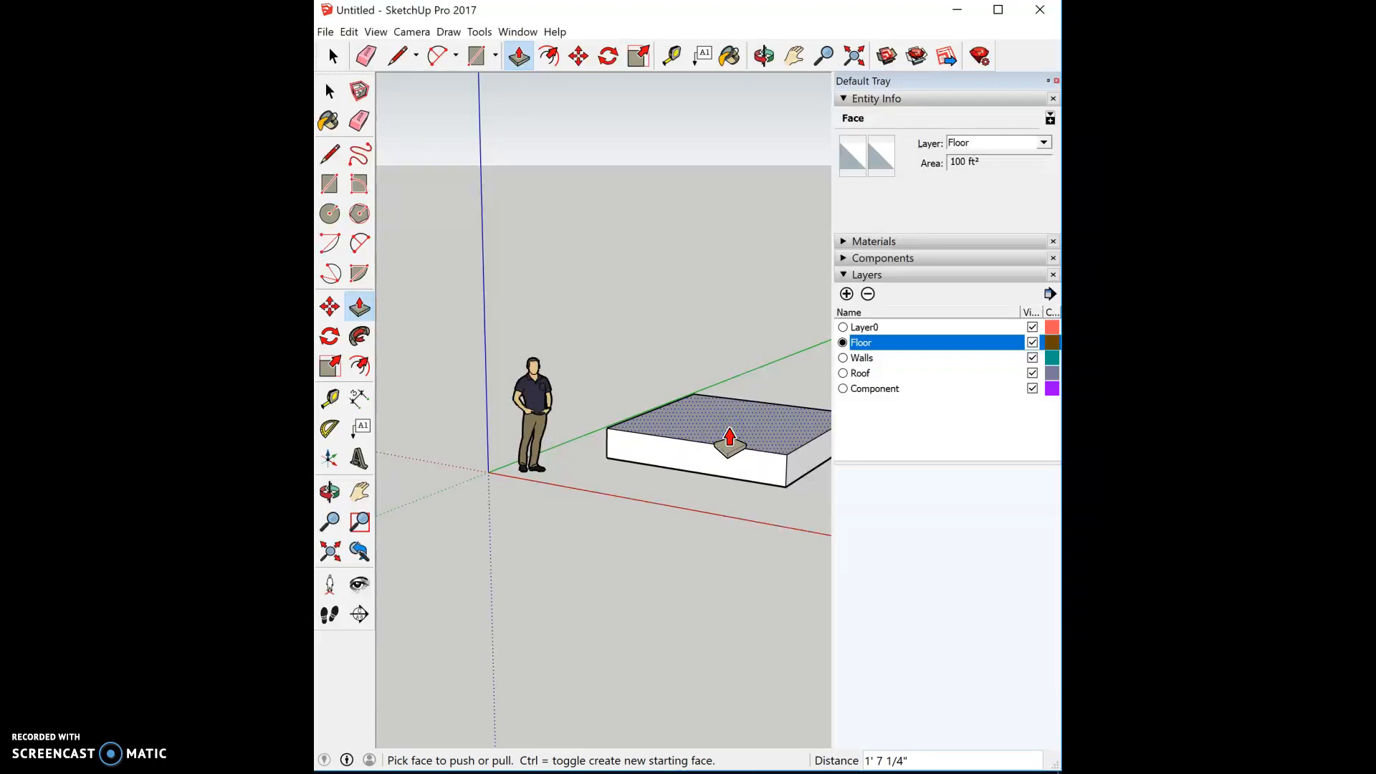
{"action": "left_click_drag", "start_coordinate": [729, 441], "coordinate": [701, 412]}
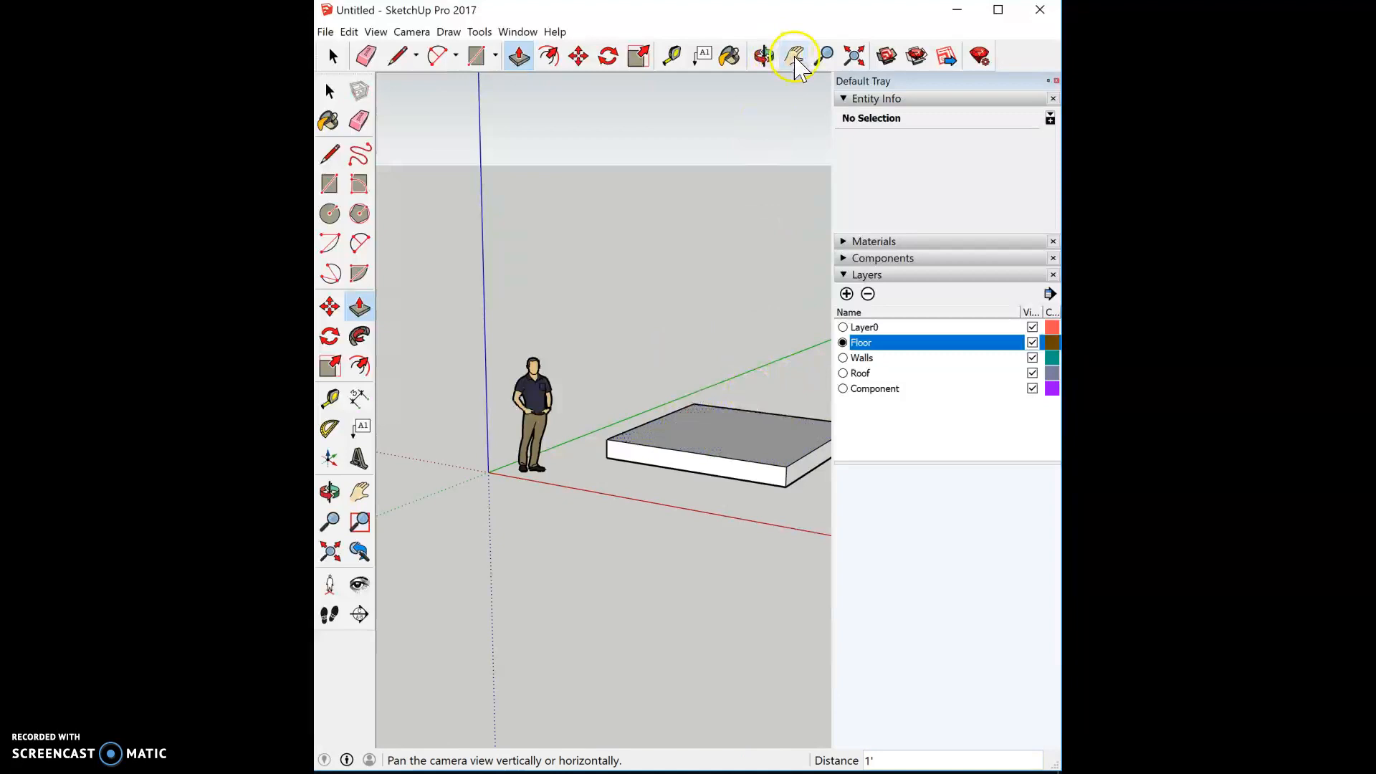
Select the entire floor slab and make it a component with the definition name floor
{"action": "left_click", "coordinate": [794, 56]}
{"action": "left_click_drag", "start_coordinate": [777, 369], "coordinate": [684, 451]}
{"action": "left_click", "coordinate": [332, 55]}
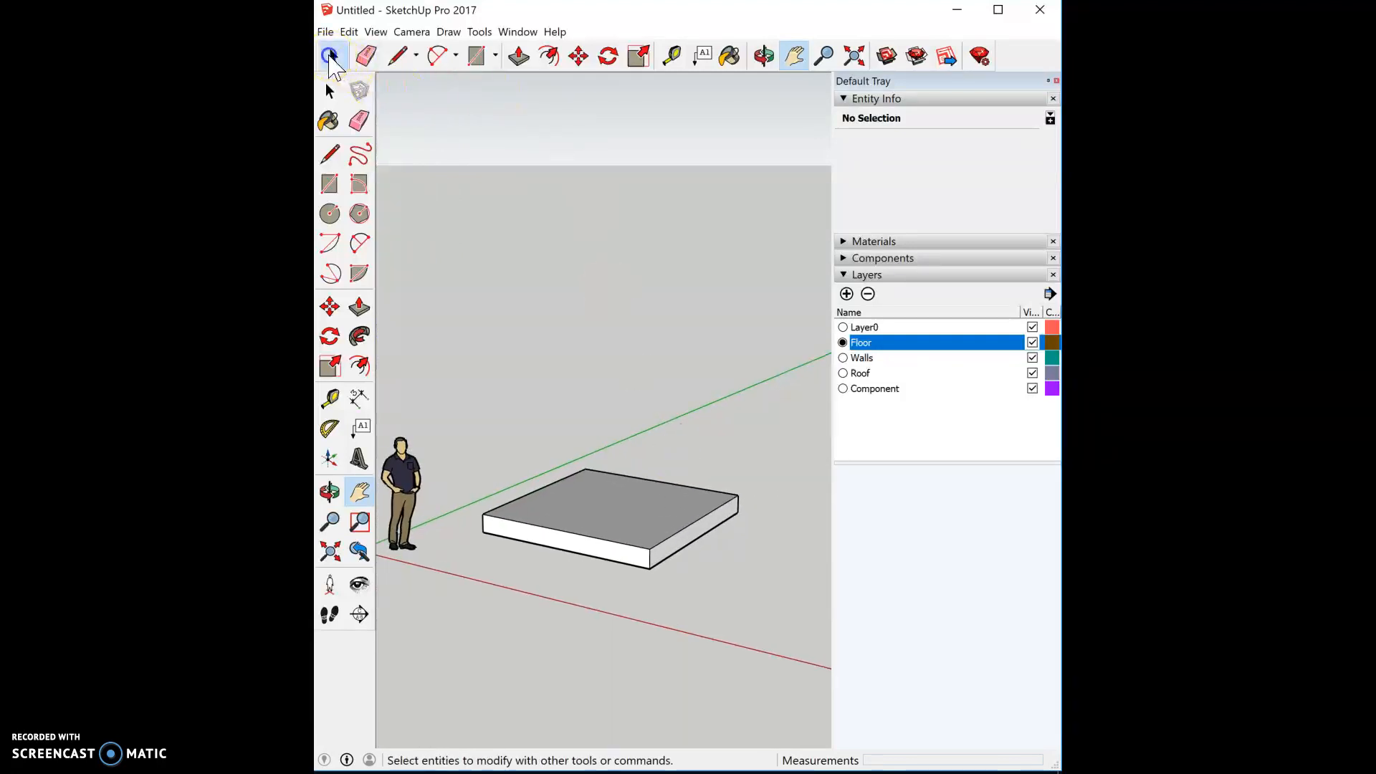
{"action": "left_click_drag", "start_coordinate": [456, 372], "coordinate": [761, 639]}
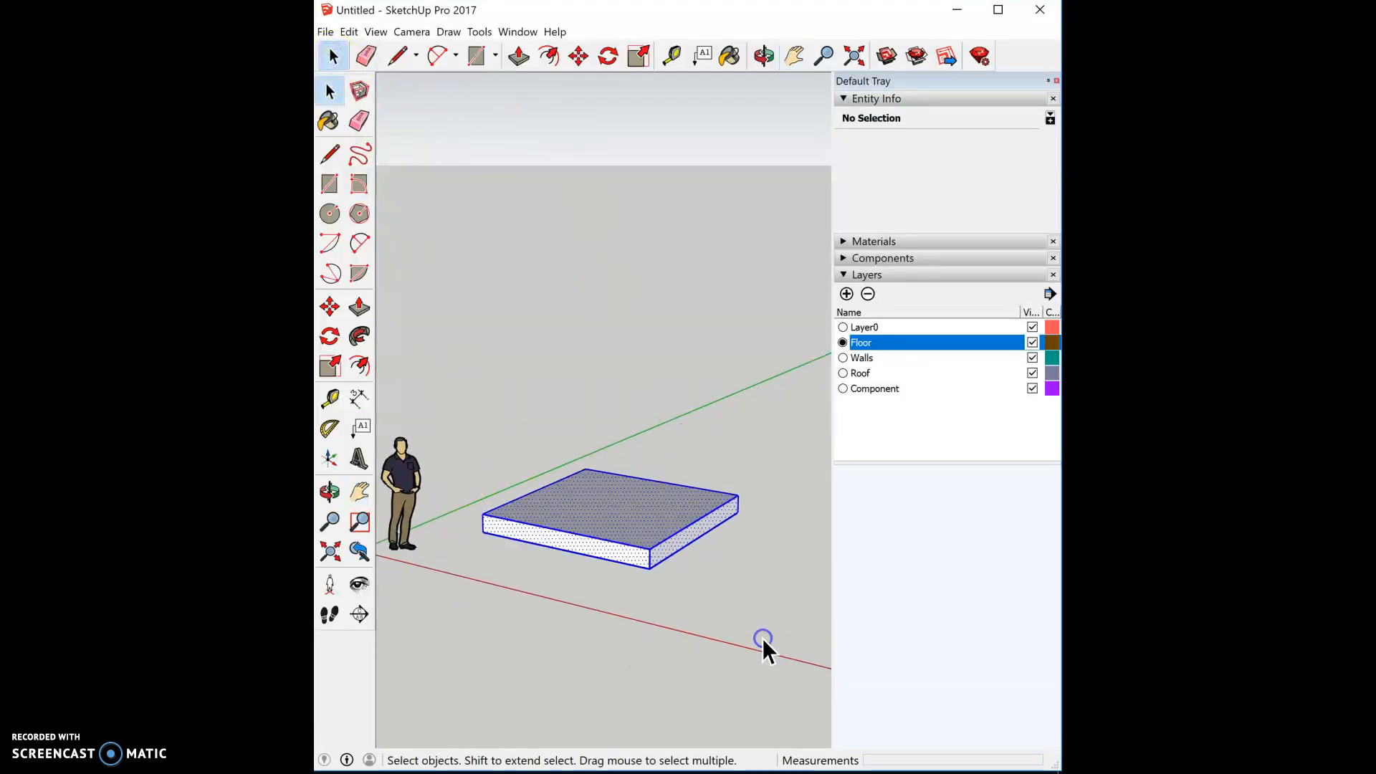
{"action": "right_click", "coordinate": [661, 541]}
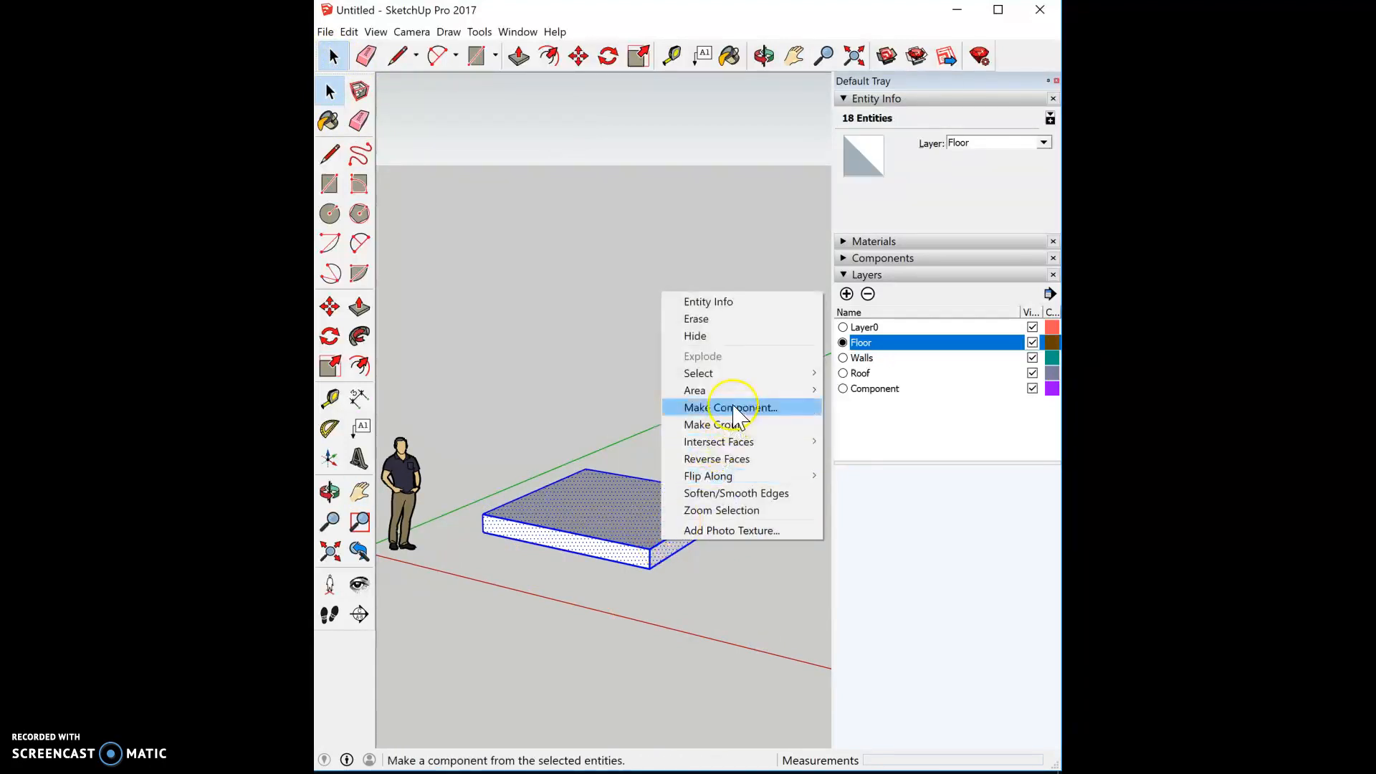
{"action": "left_click", "coordinate": [731, 408]}
{"action": "type", "text": "floor"}
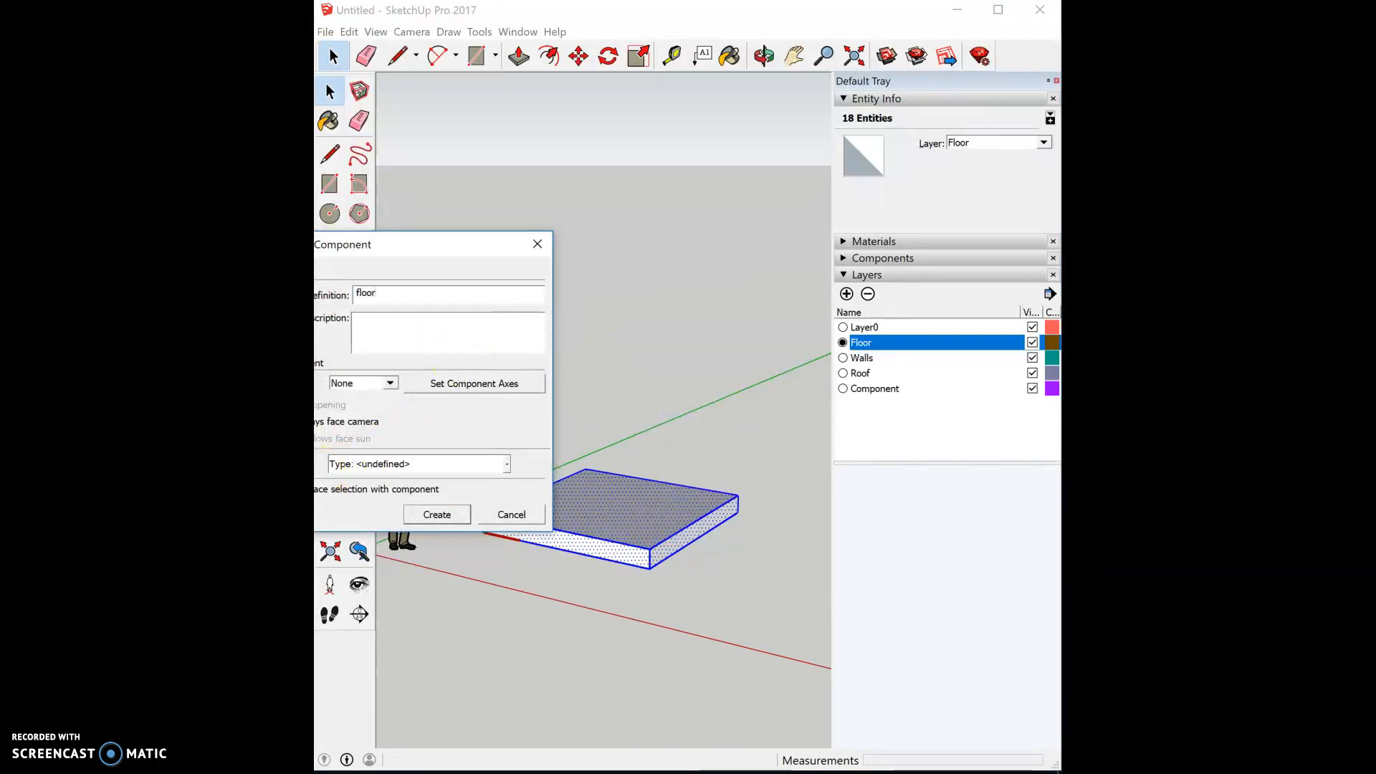
{"action": "left_click", "coordinate": [434, 514]}
Check the floor component's layer by hiding and showing Floor while Walls is current, and make Floor current again
{"action": "left_click", "coordinate": [699, 436]}
{"action": "left_click", "coordinate": [660, 545]}
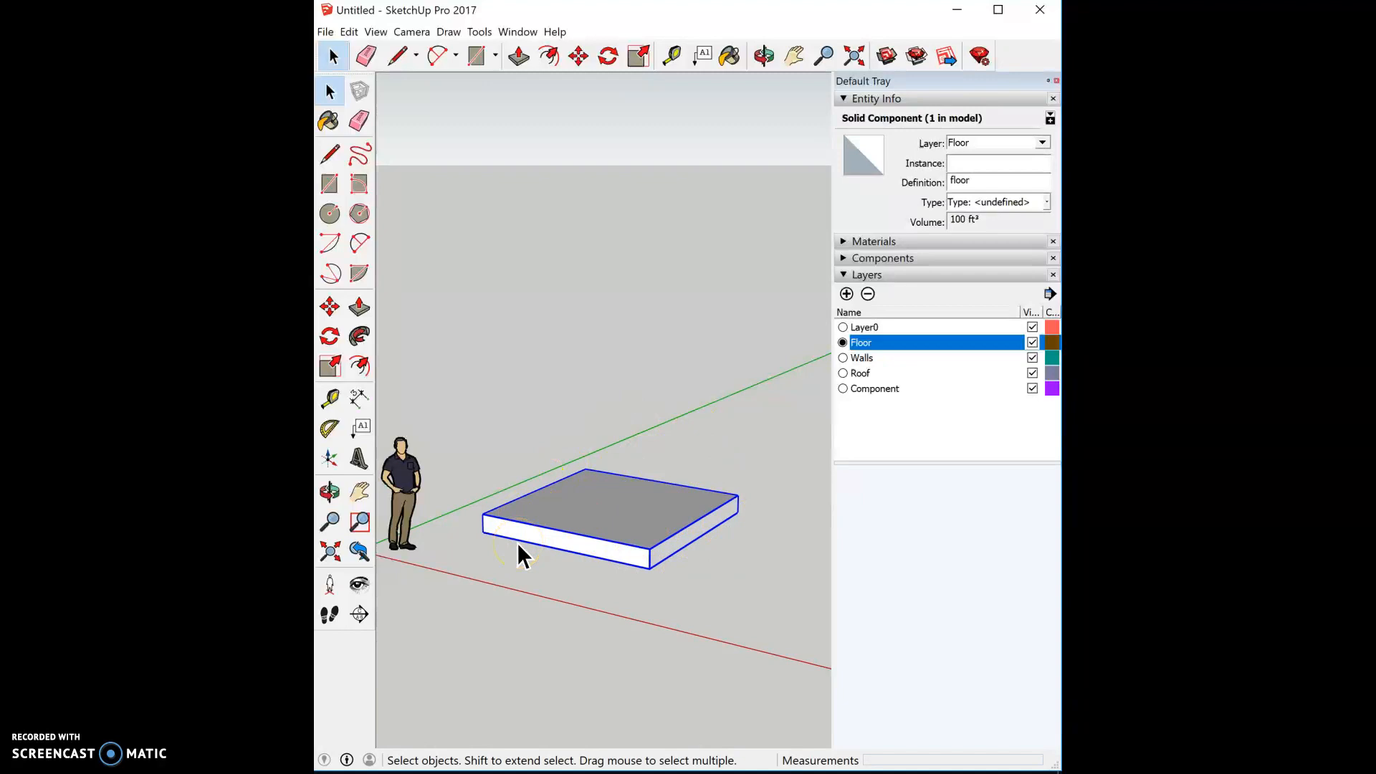
{"action": "left_click", "coordinate": [1032, 342]}
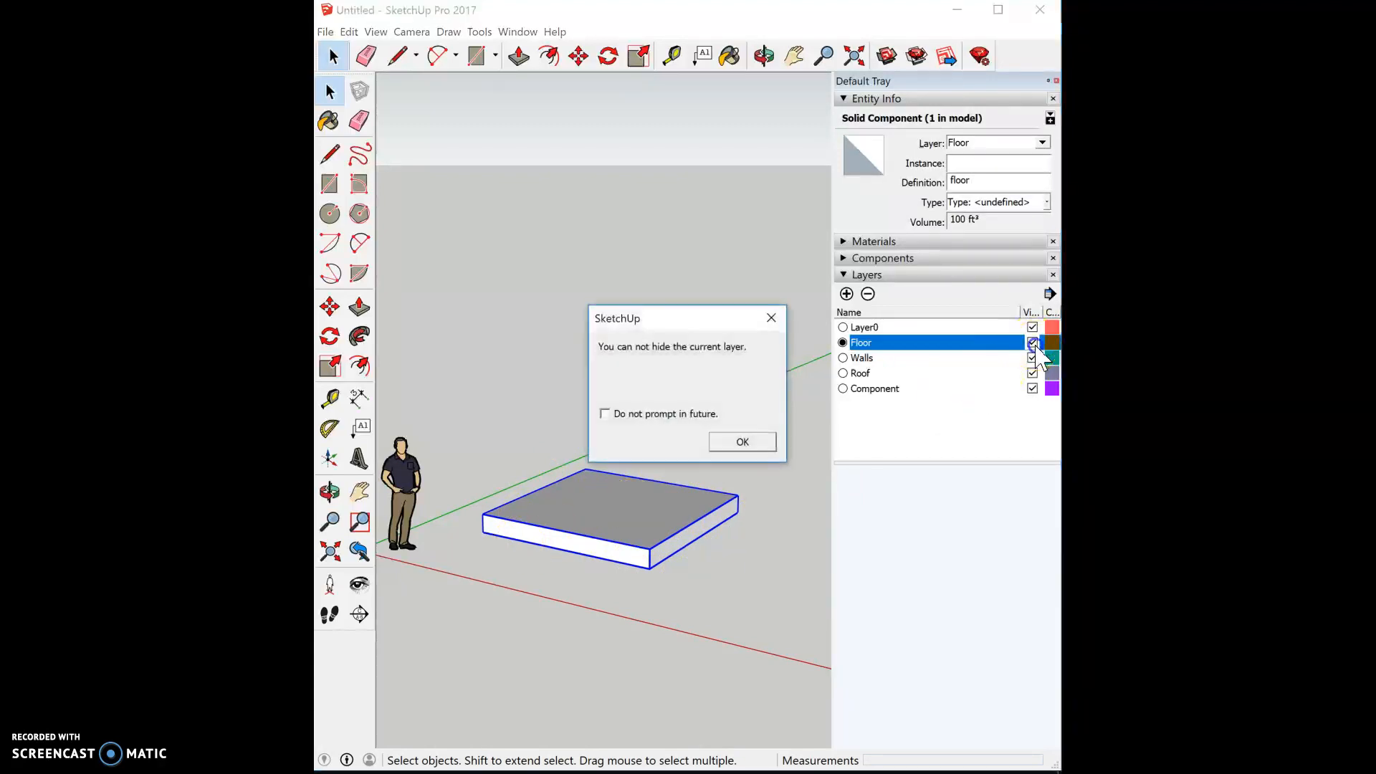
{"action": "left_click", "coordinate": [771, 317]}
{"action": "left_click", "coordinate": [843, 358]}
{"action": "left_click", "coordinate": [1032, 342]}
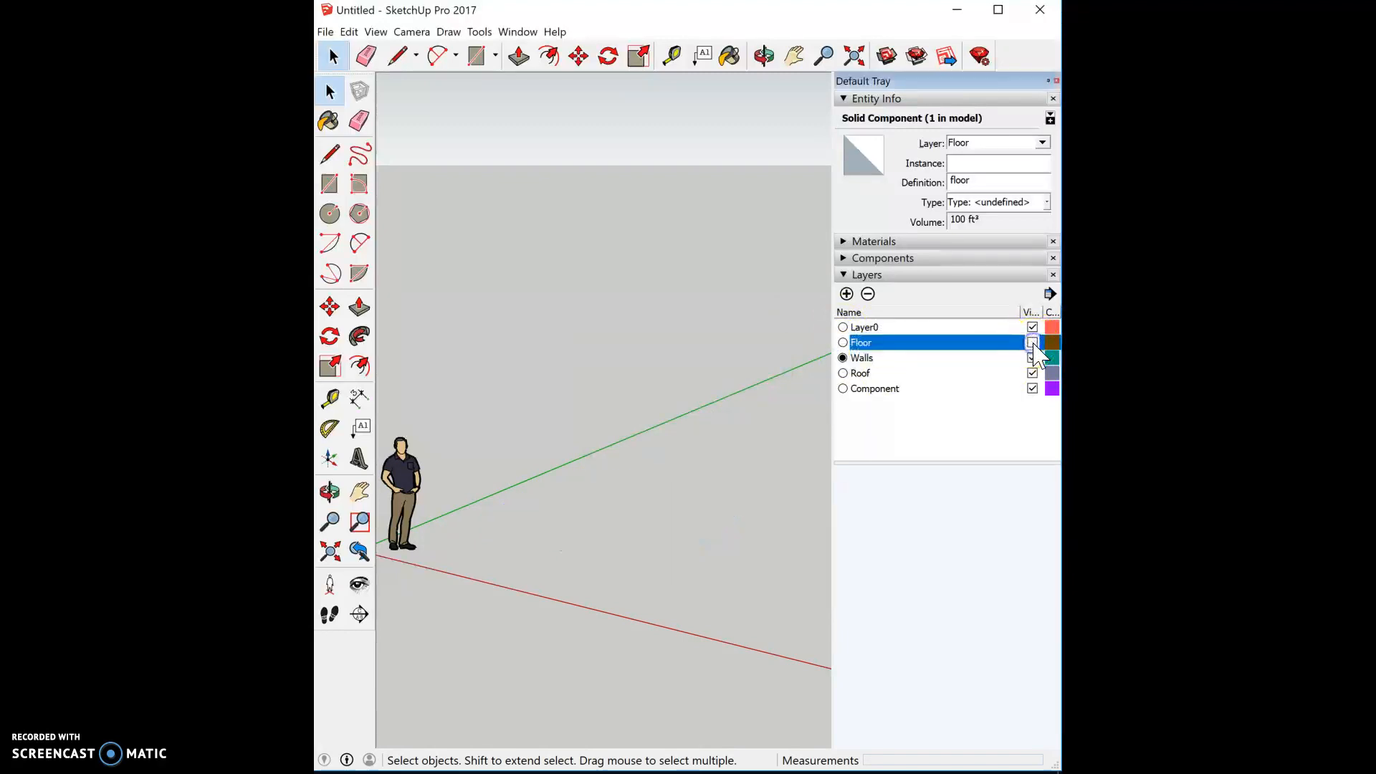
{"action": "left_click", "coordinate": [1032, 342]}
{"action": "left_click", "coordinate": [843, 343]}
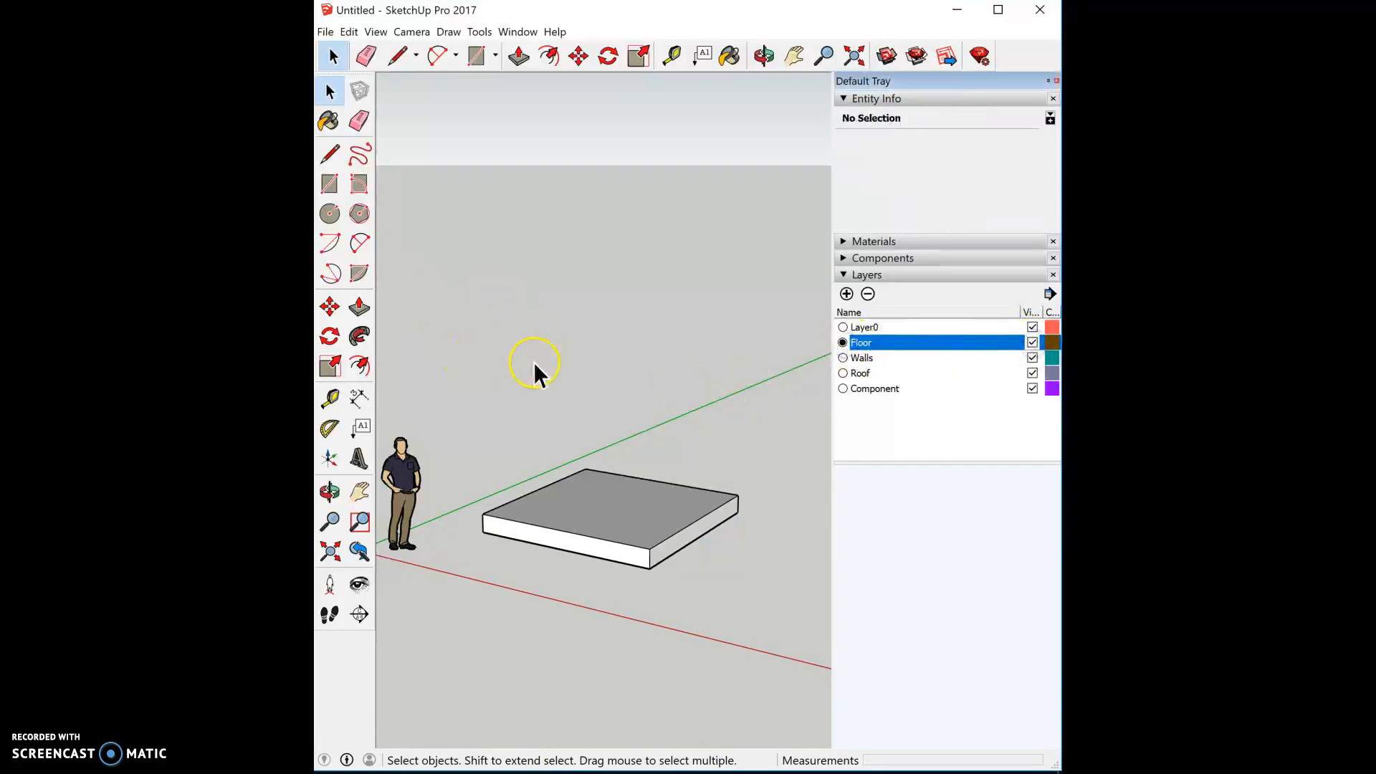
{"action": "middle_click_drag", "start_coordinate": [621, 487], "coordinate": [610, 551]}
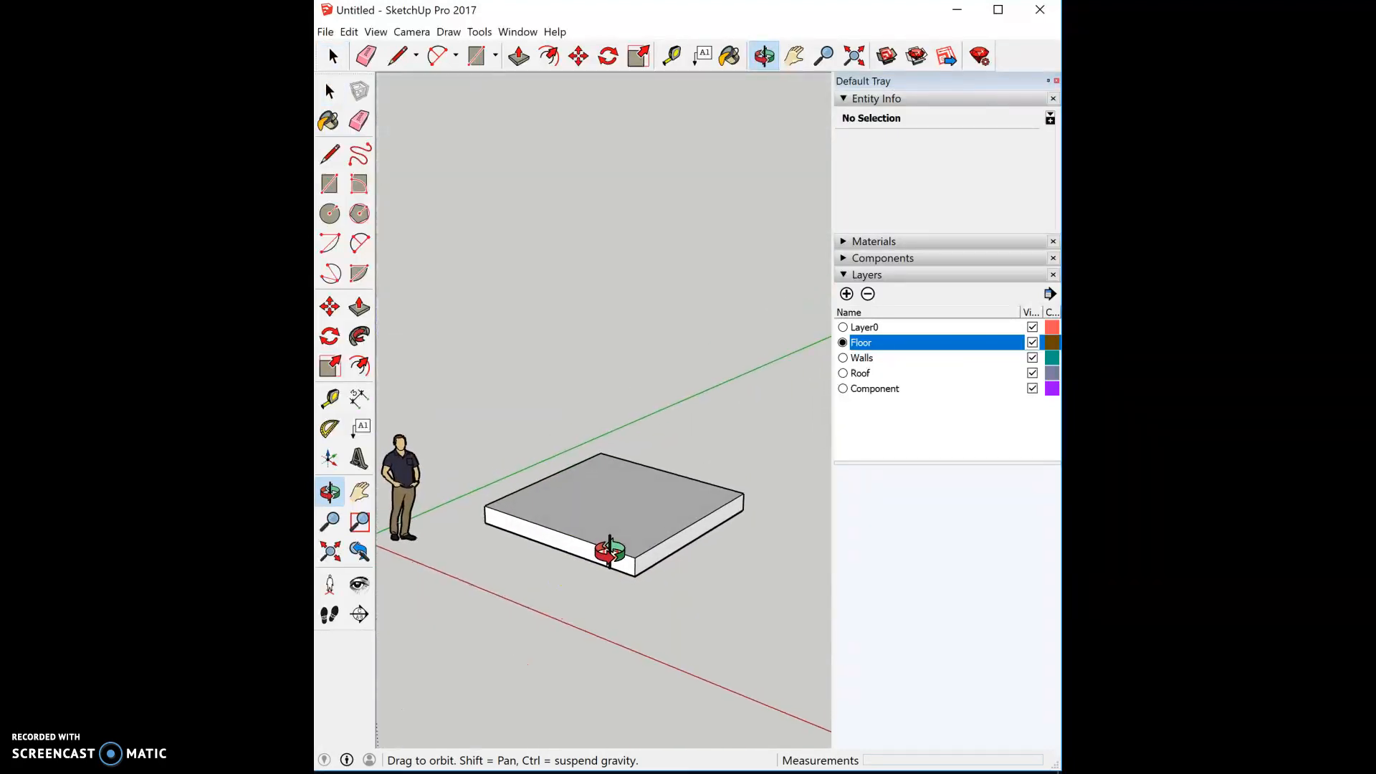
{"action": "key", "text": "space"}
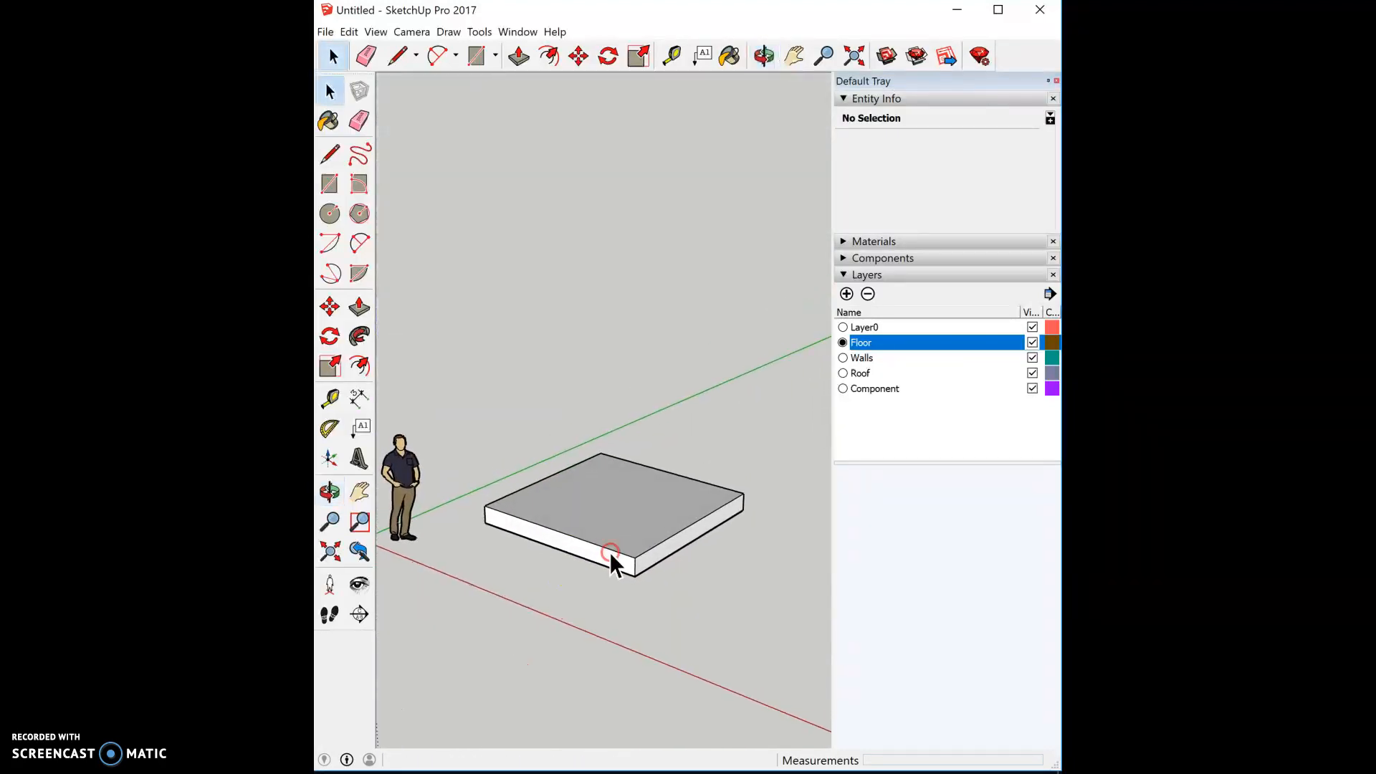
Make Walls the current layer and draw a 10' by 5" rectangle on the slab's top along the edge farthest from the person figure
{"action": "middle_click_drag", "start_coordinate": [599, 532], "coordinate": [574, 511]}
{"action": "mouse_move", "coordinate": [606, 528]}
{"action": "middle_mouse_down", "text": "shift"}
{"action": "mouse_move", "coordinate": [621, 529]}
{"action": "mouse_move", "coordinate": [599, 537]}
{"action": "middle_mouse_up", "text": "shift"}
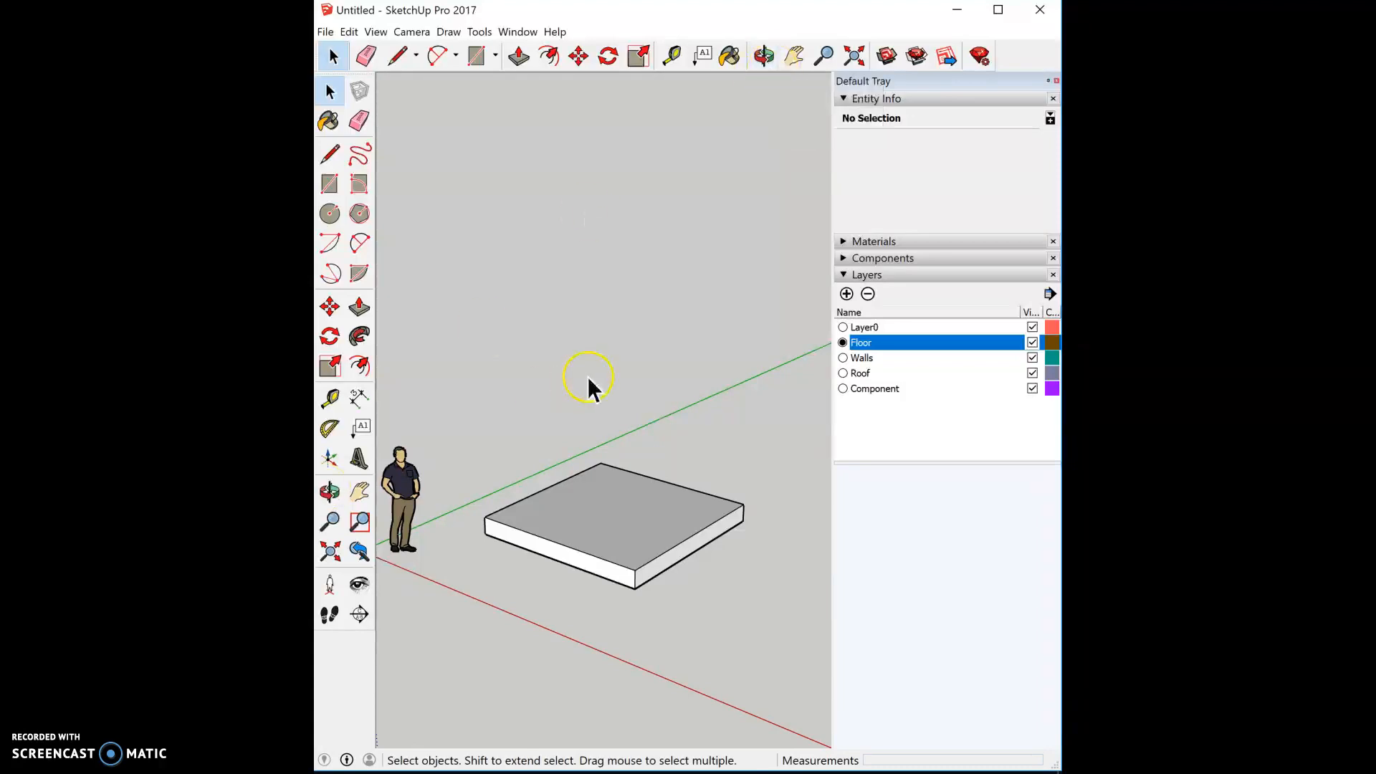
{"action": "left_click", "coordinate": [843, 359]}
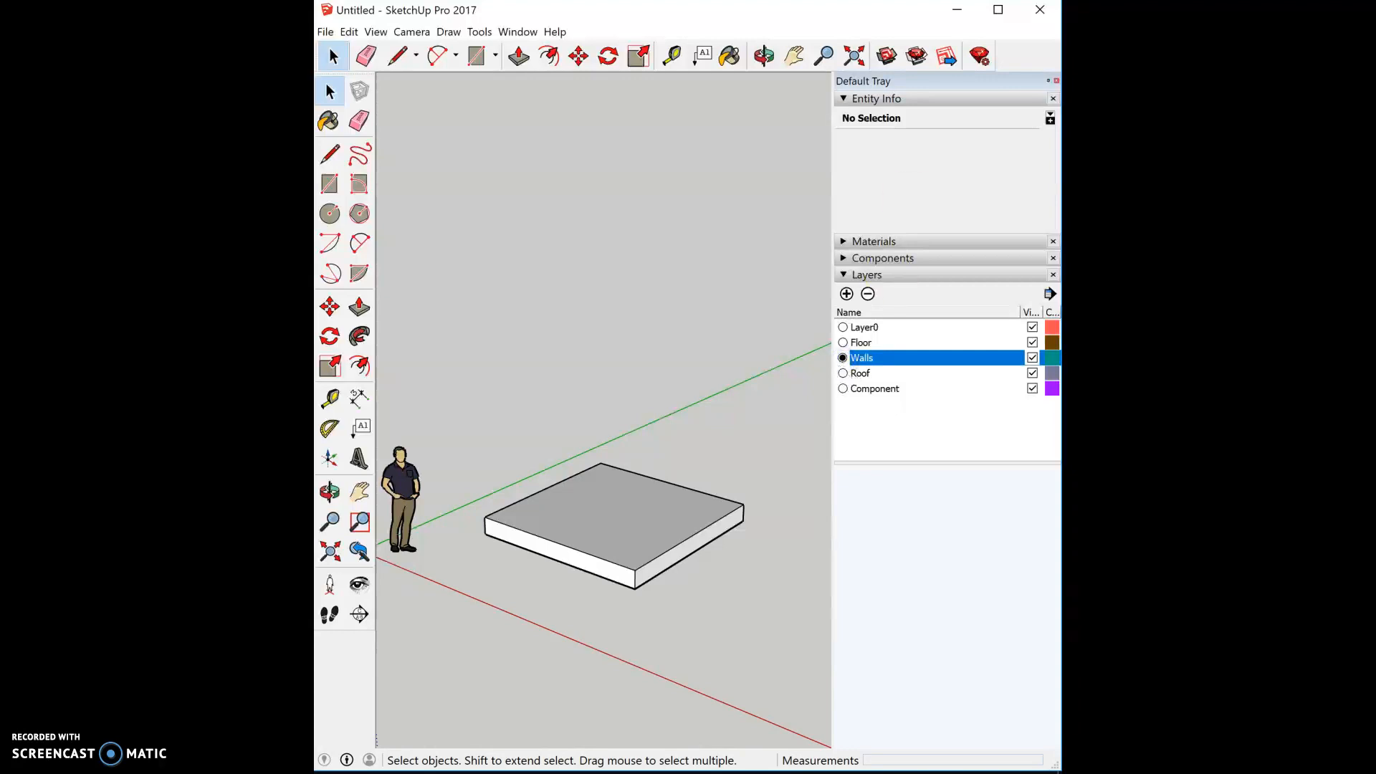
{"action": "left_click", "coordinate": [474, 66]}
{"action": "left_click", "coordinate": [635, 571]}
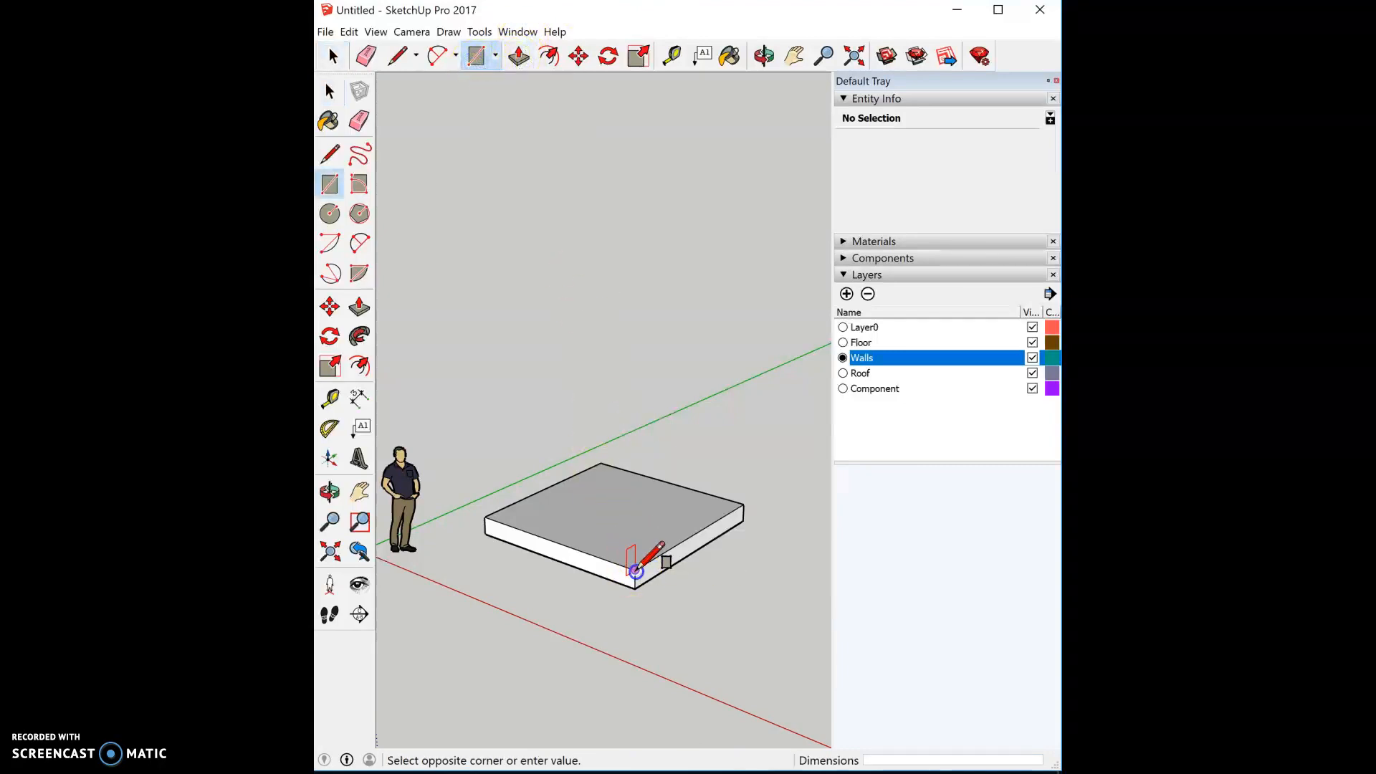
{"action": "scroll", "coordinate": [743, 504], "scroll_direction": "up", "scroll_amount": 3}
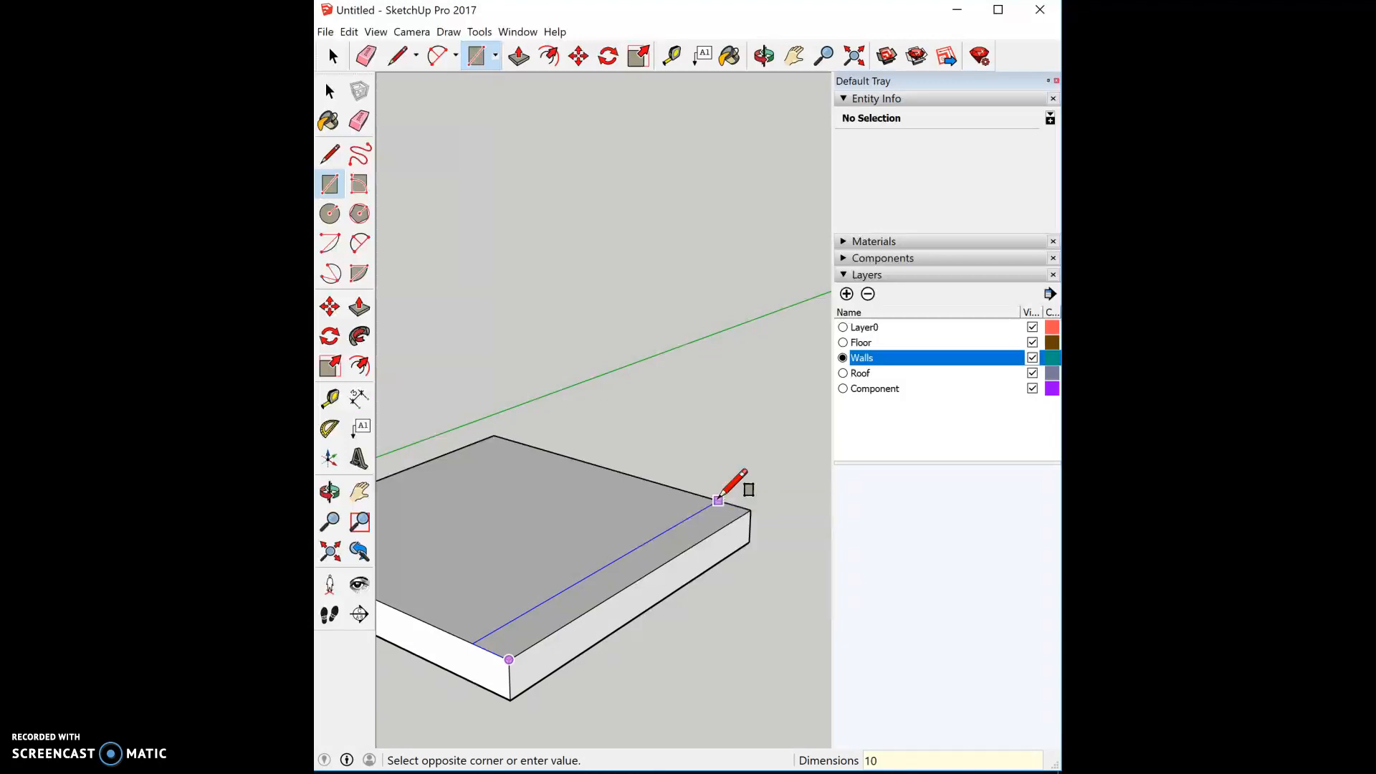
{"action": "type", "text": "\""}
{"action": "key", "text": "Return"}
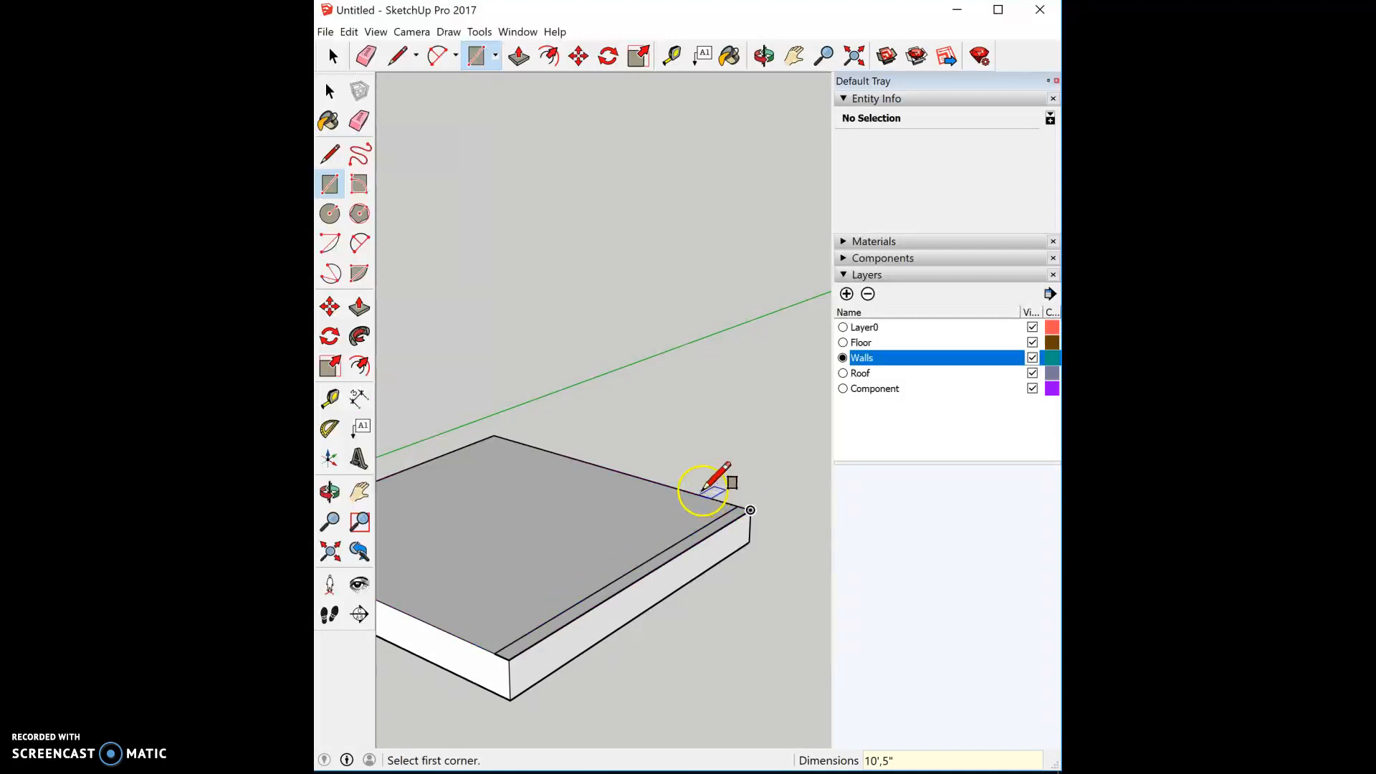
Push/Pull the 5" strip upward into a wall 10' high
{"action": "left_click", "coordinate": [519, 57]}
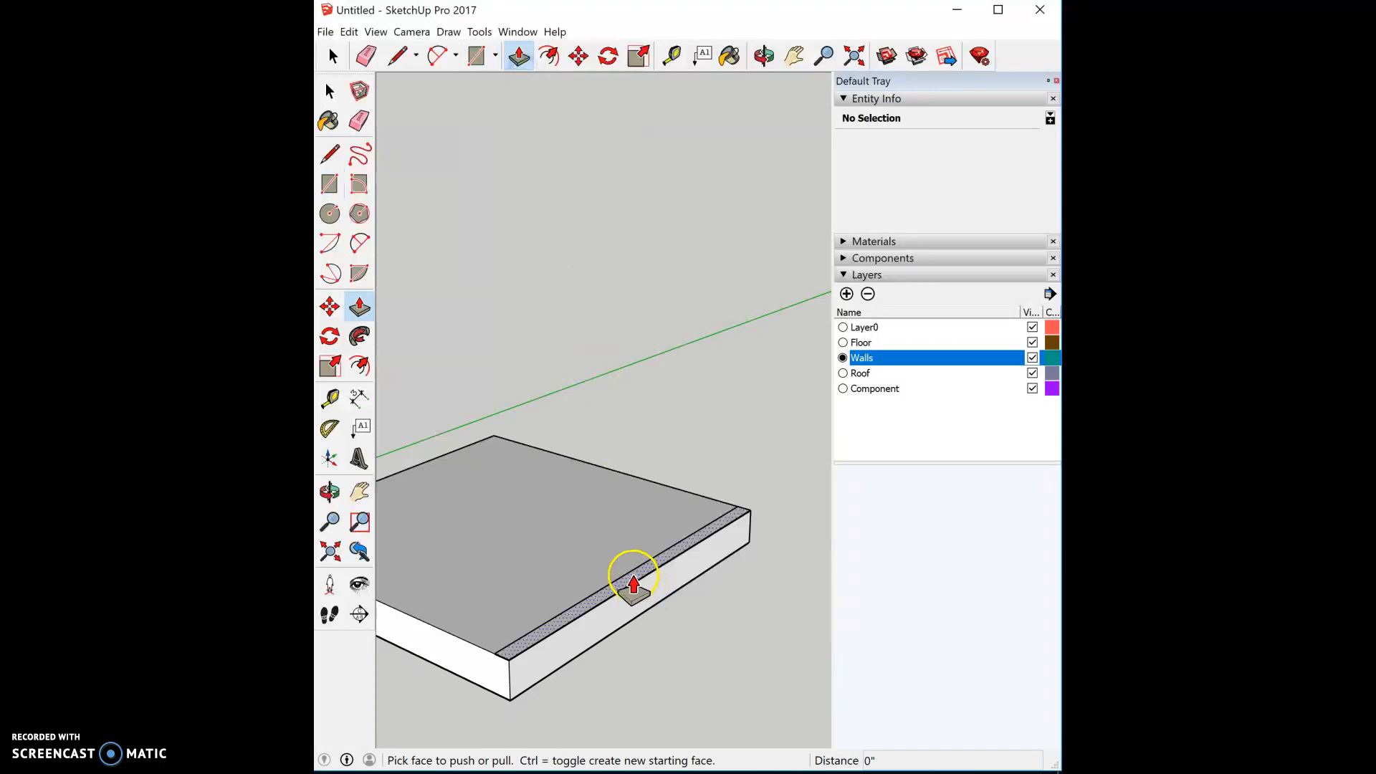
{"action": "left_click_drag", "start_coordinate": [633, 579], "coordinate": [622, 392]}
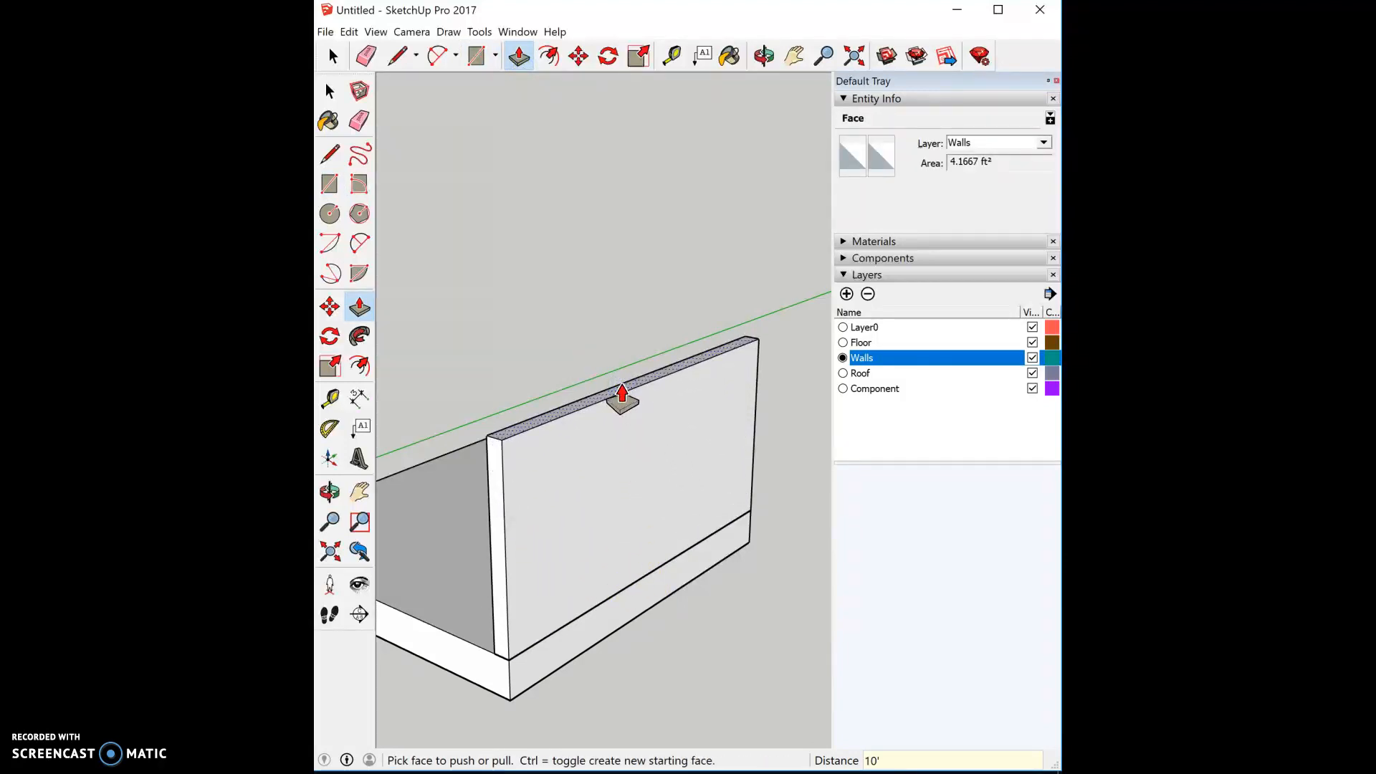
{"action": "key", "text": "Return"}
{"action": "scroll", "coordinate": [608, 363], "scroll_direction": "down", "scroll_amount": 4}
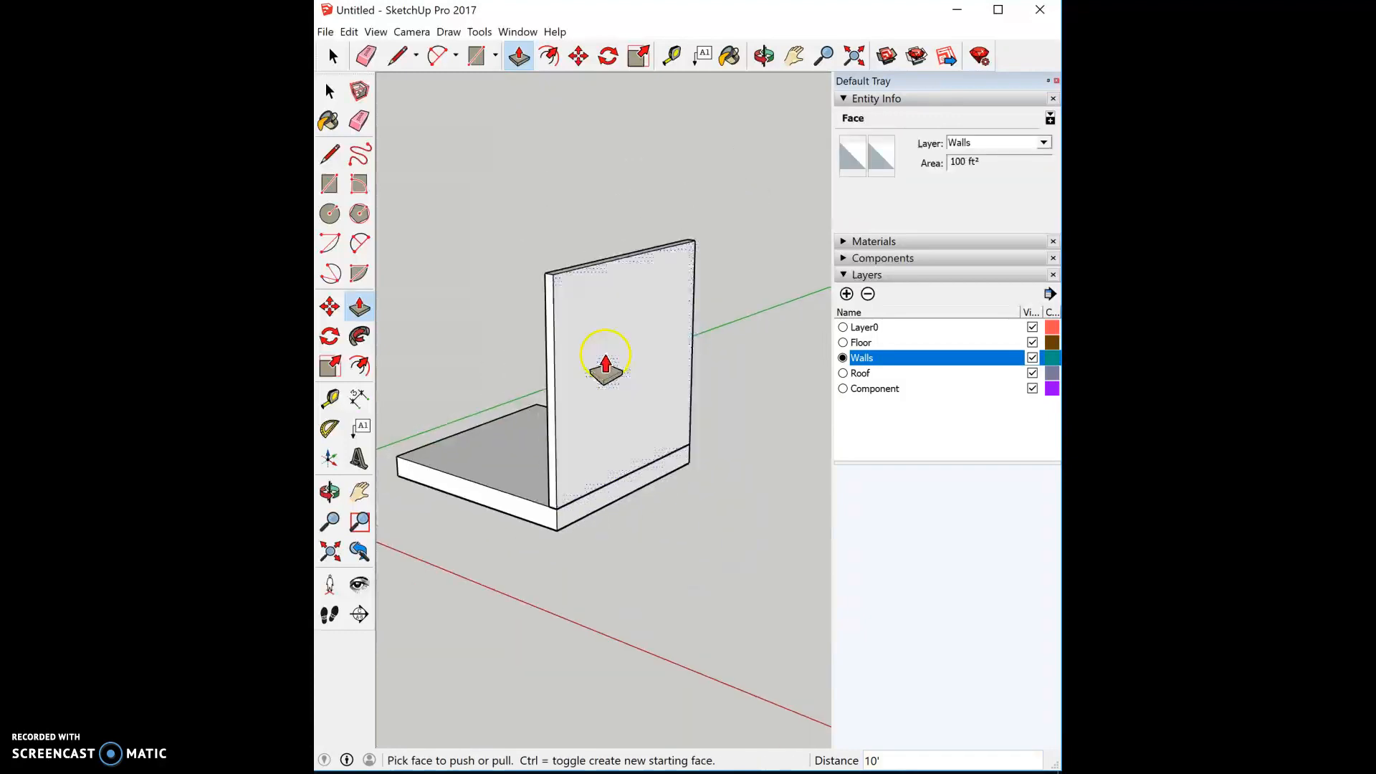
Select the entire wall without the floor and make it a component with the definition name wall
{"action": "left_click", "coordinate": [332, 56]}
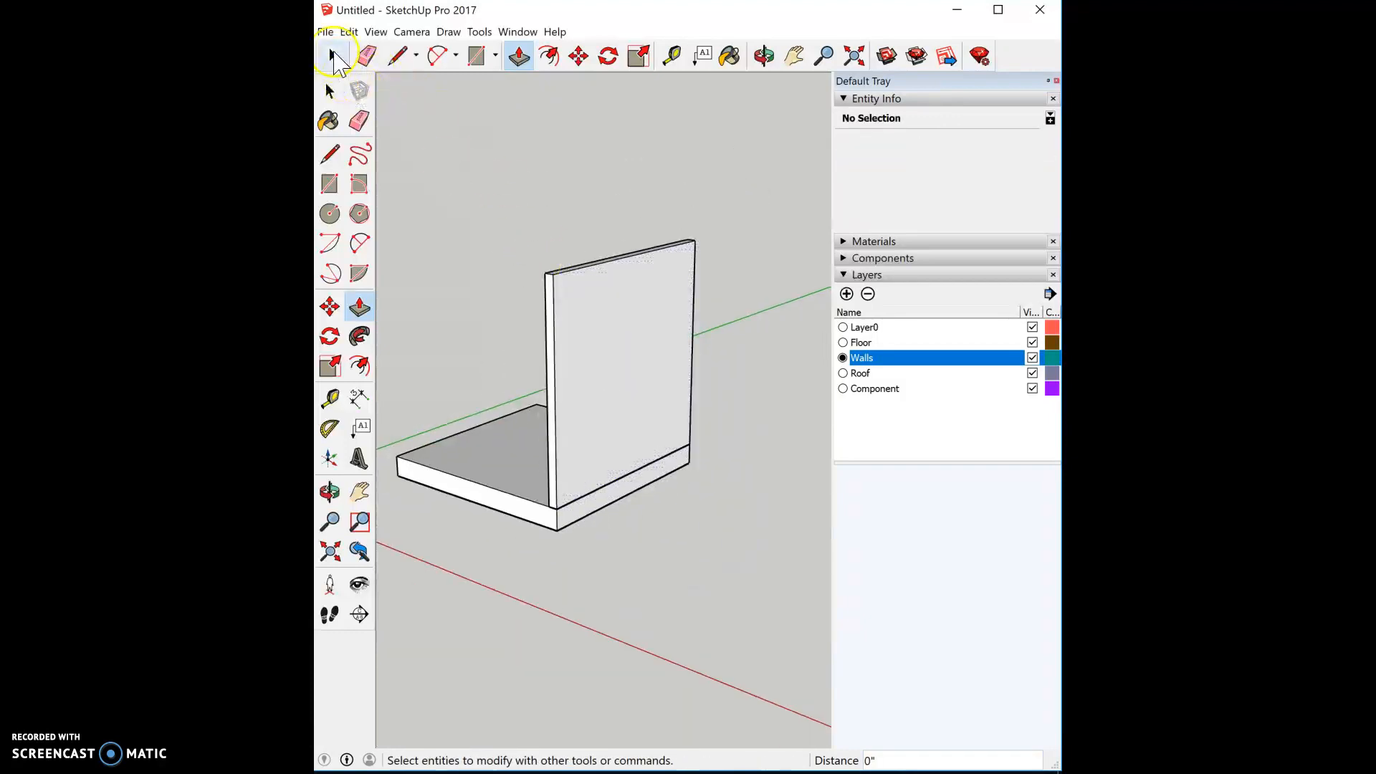
{"action": "left_click", "coordinate": [621, 328]}
{"action": "left_click", "coordinate": [553, 317]}
{"action": "left_click", "coordinate": [587, 265]}
{"action": "left_click", "coordinate": [484, 203]}
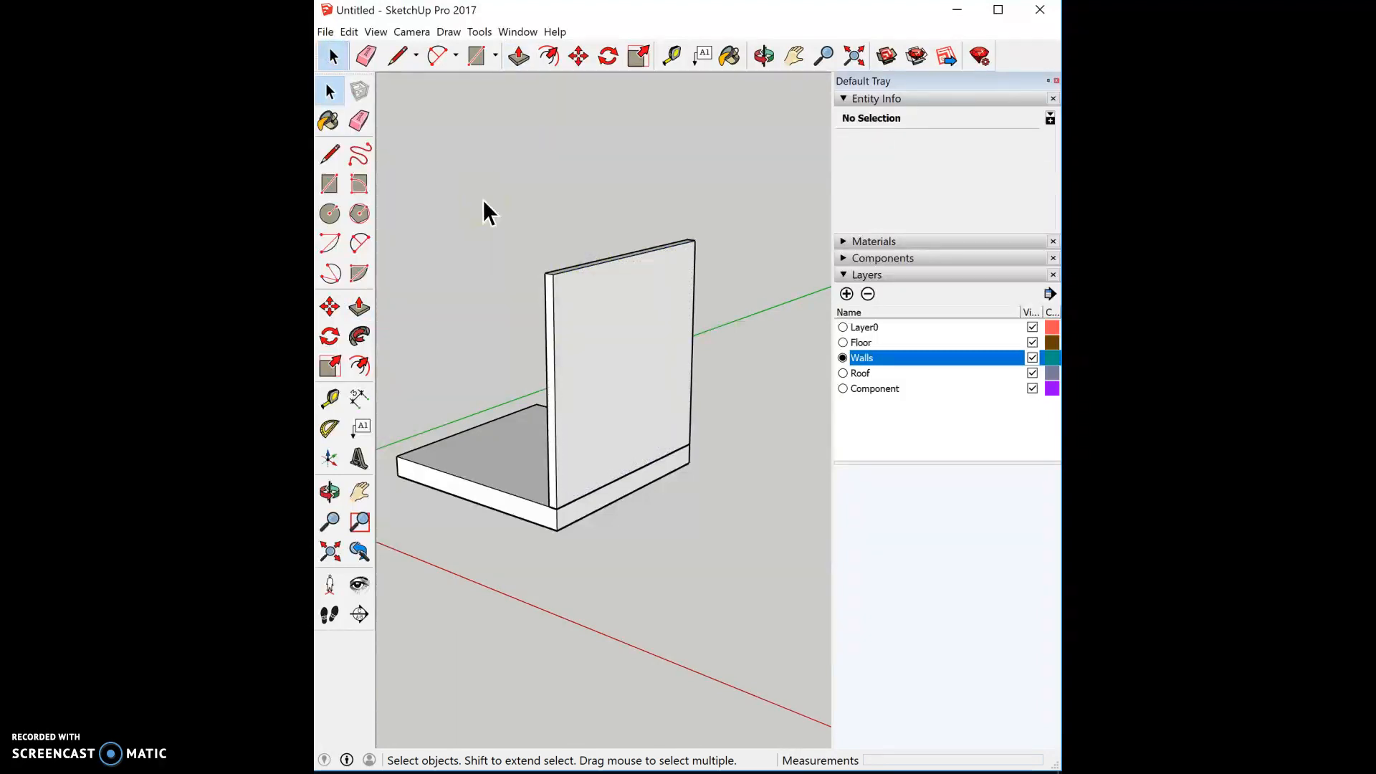
{"action": "left_click", "coordinate": [444, 244]}
{"action": "left_click_drag", "start_coordinate": [503, 189], "coordinate": [534, 235]}
{"action": "left_click_drag", "start_coordinate": [501, 188], "coordinate": [786, 576]}
{"action": "left_click", "coordinate": [418, 114]}
{"action": "left_click_drag", "start_coordinate": [512, 178], "coordinate": [729, 561]}
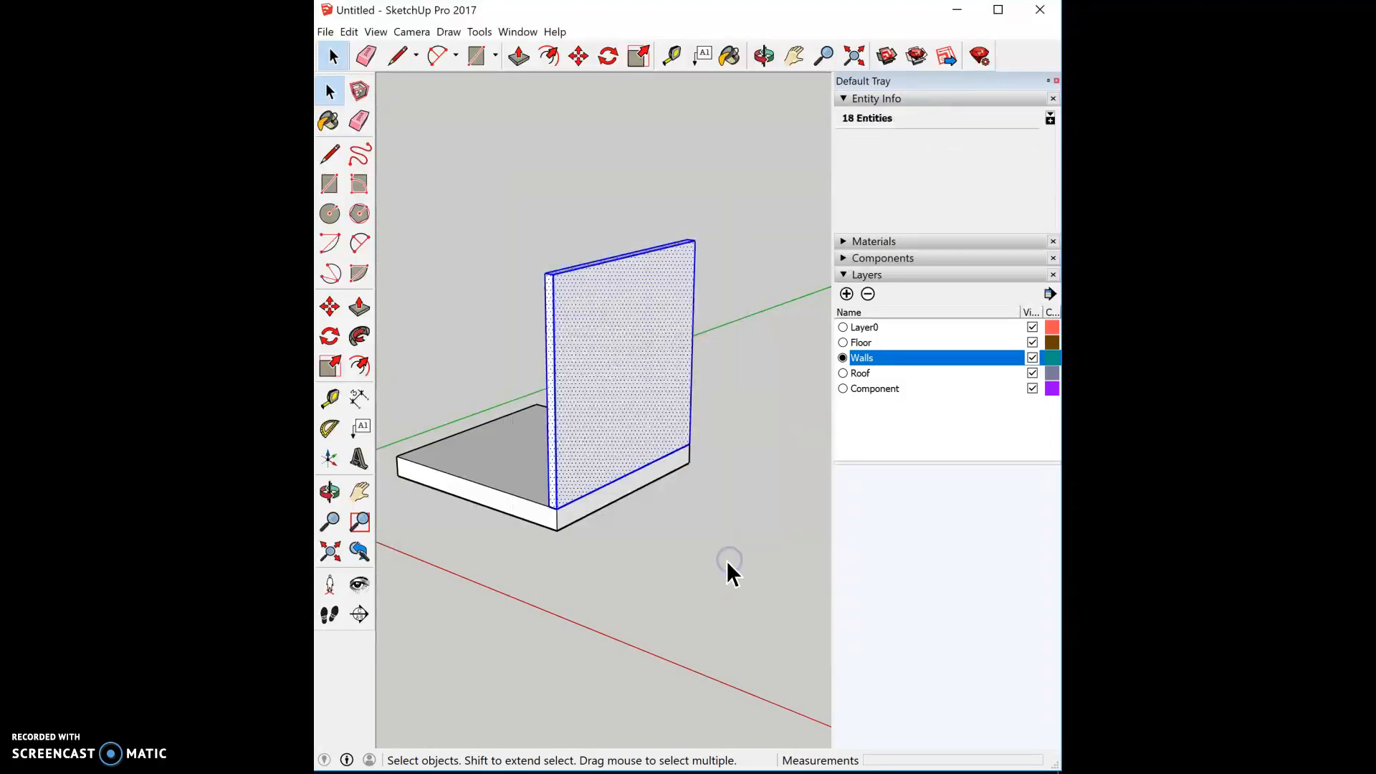
{"action": "right_click", "coordinate": [558, 425]}
{"action": "left_click", "coordinate": [667, 545]}
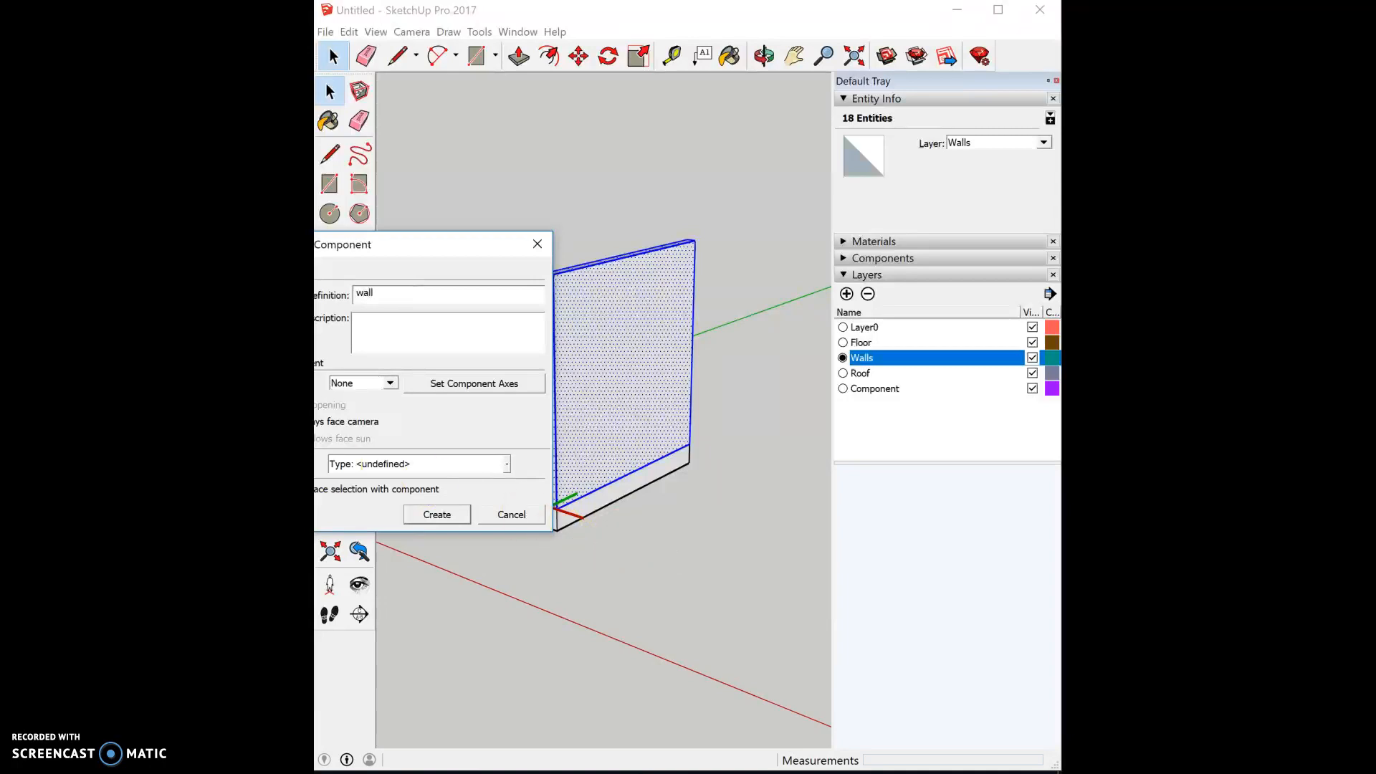
{"action": "left_click", "coordinate": [445, 517]}
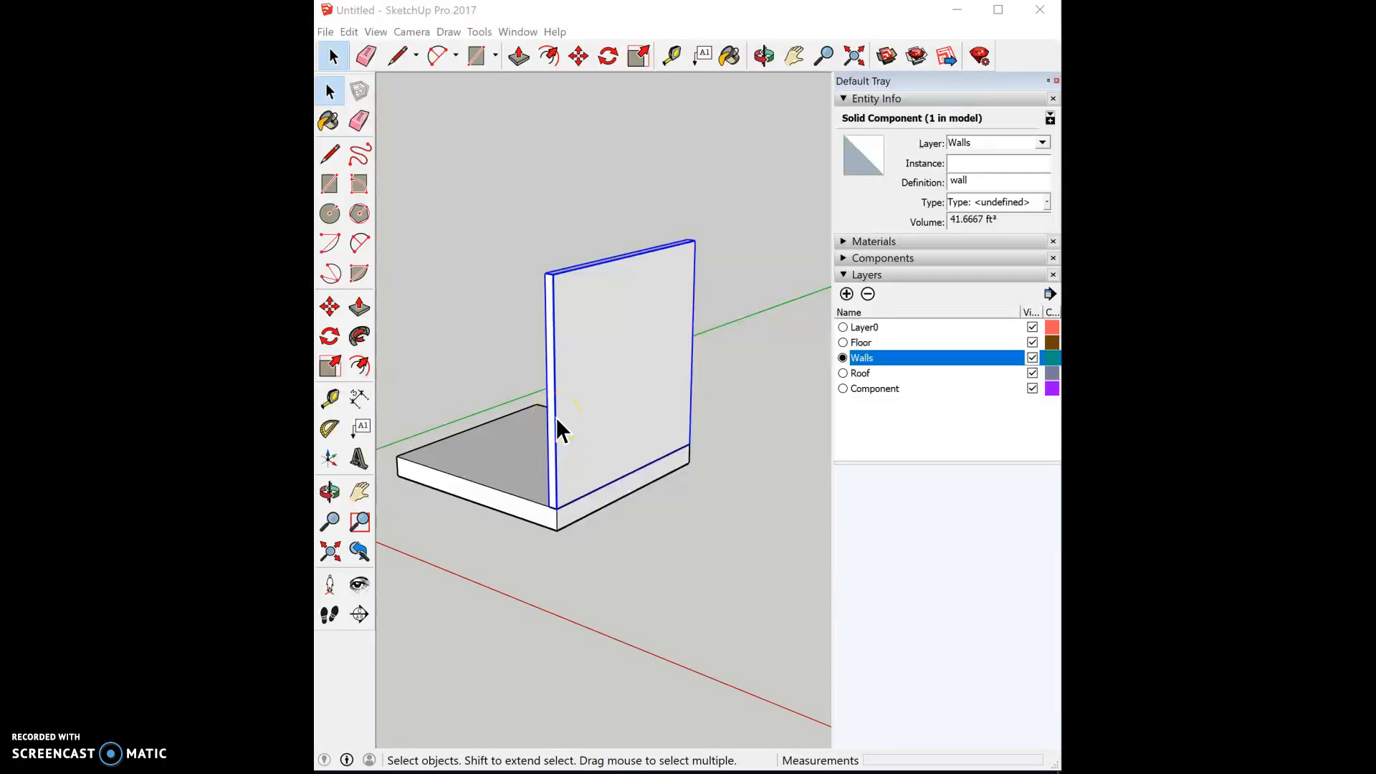
Paste a copy of the wall component and move it by its bottom corner onto the floor's opposite edge, beside the person figure
{"action": "middle_click_drag", "start_coordinate": [565, 381], "coordinate": [586, 357]}
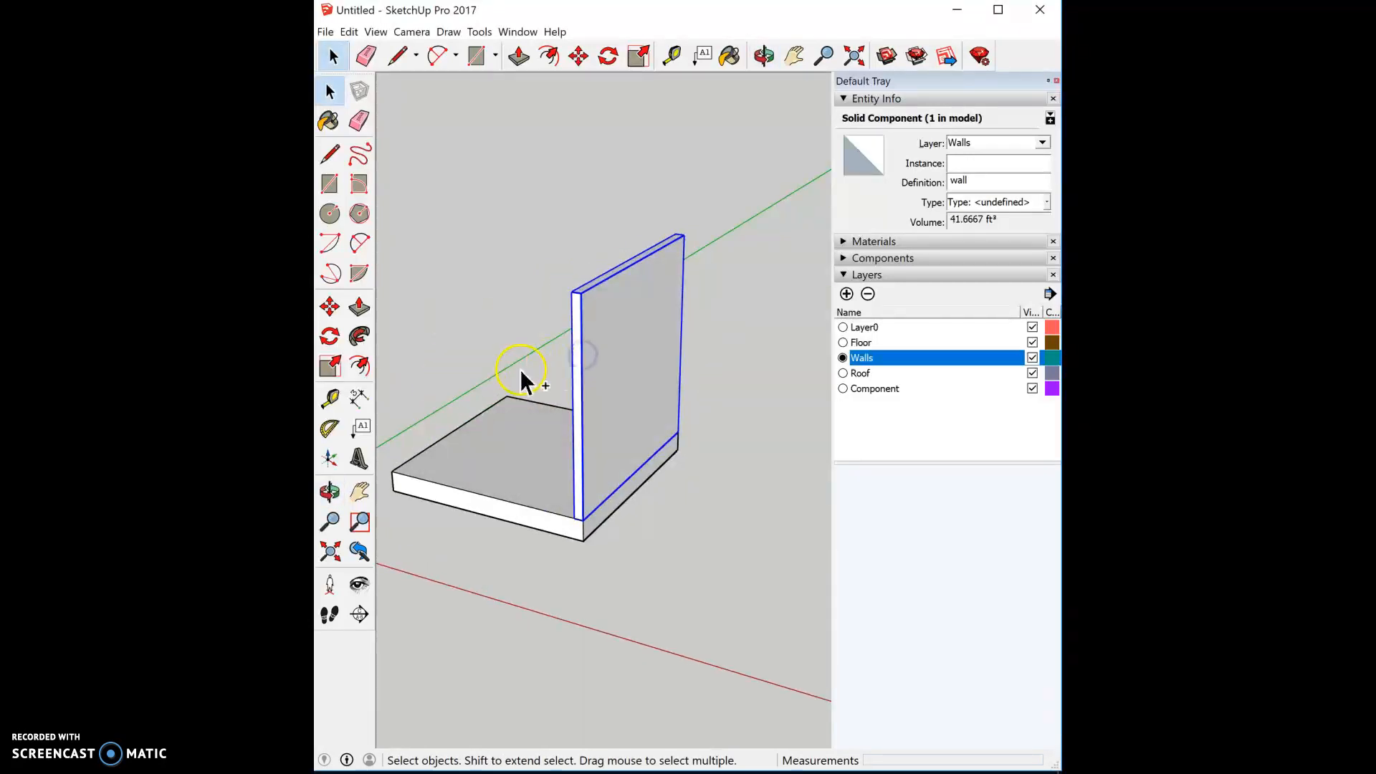
{"action": "key", "text": "ctrl+v"}
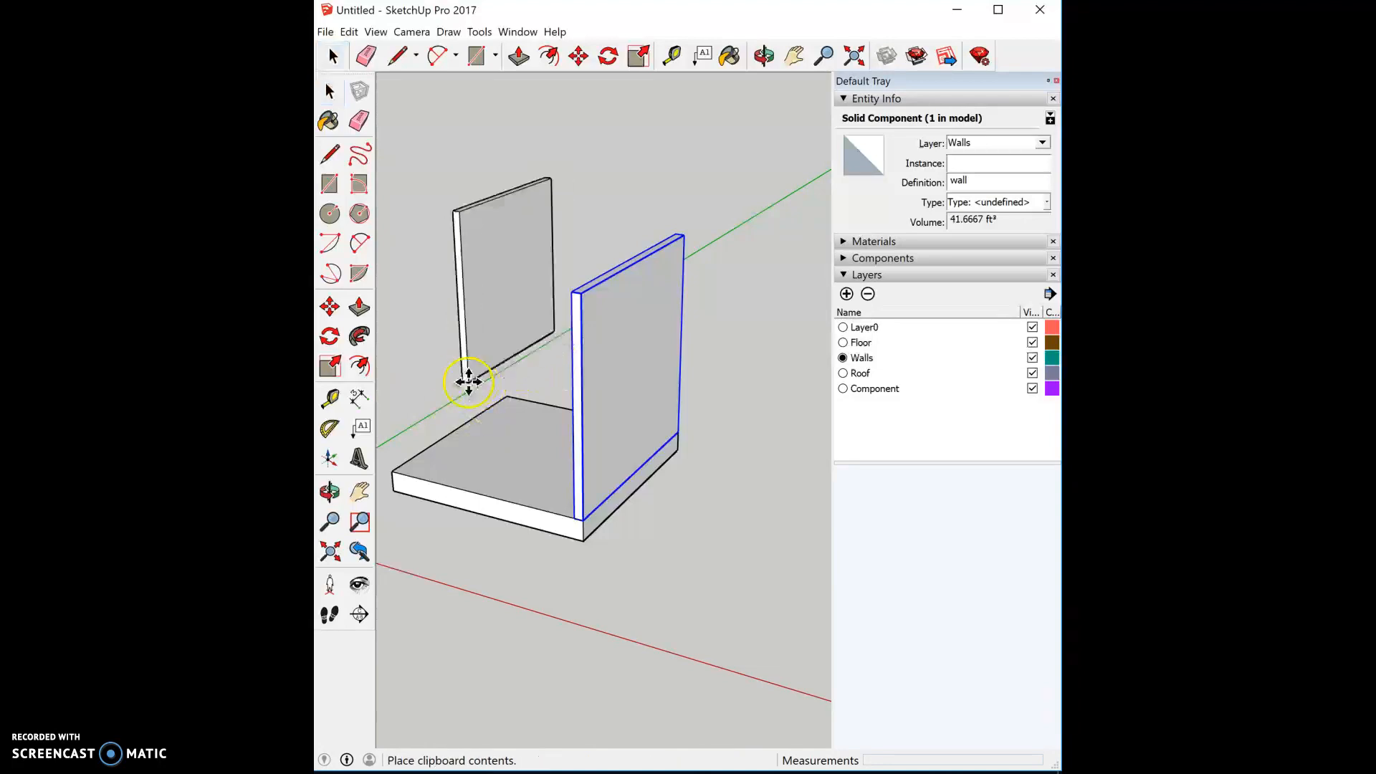
{"action": "left_click", "coordinate": [440, 397]}
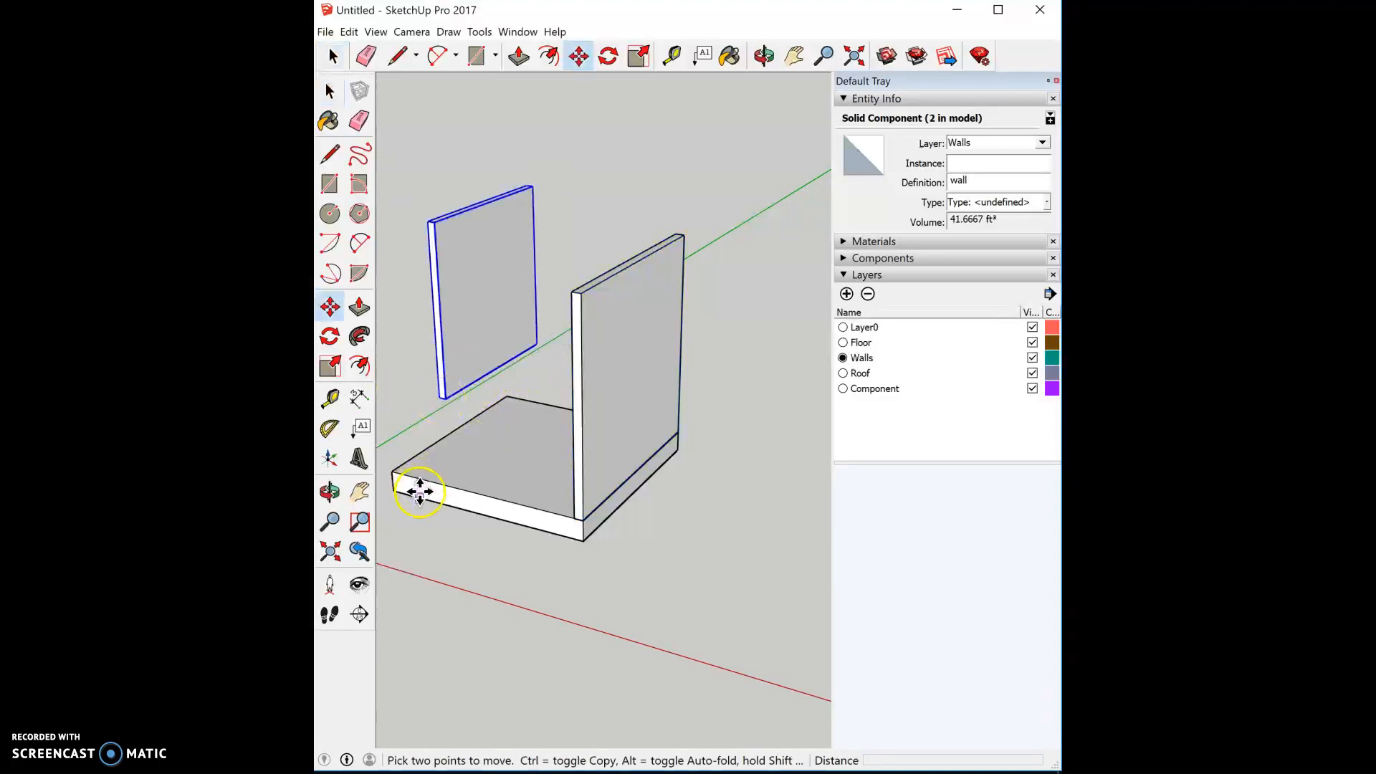
{"action": "middle_click_drag", "start_coordinate": [452, 522], "coordinate": [777, 415]}
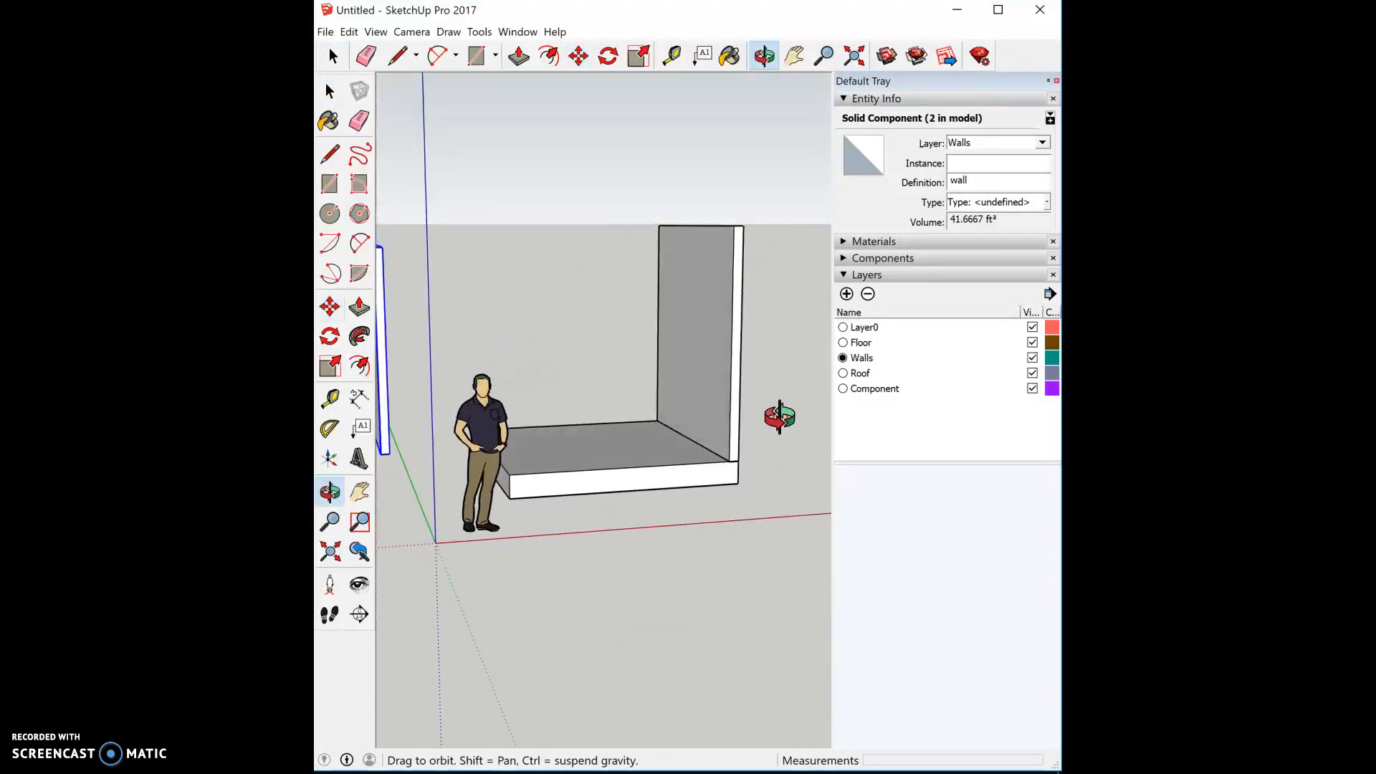
{"action": "key", "text": "m"}
{"action": "left_click", "coordinate": [384, 454]}
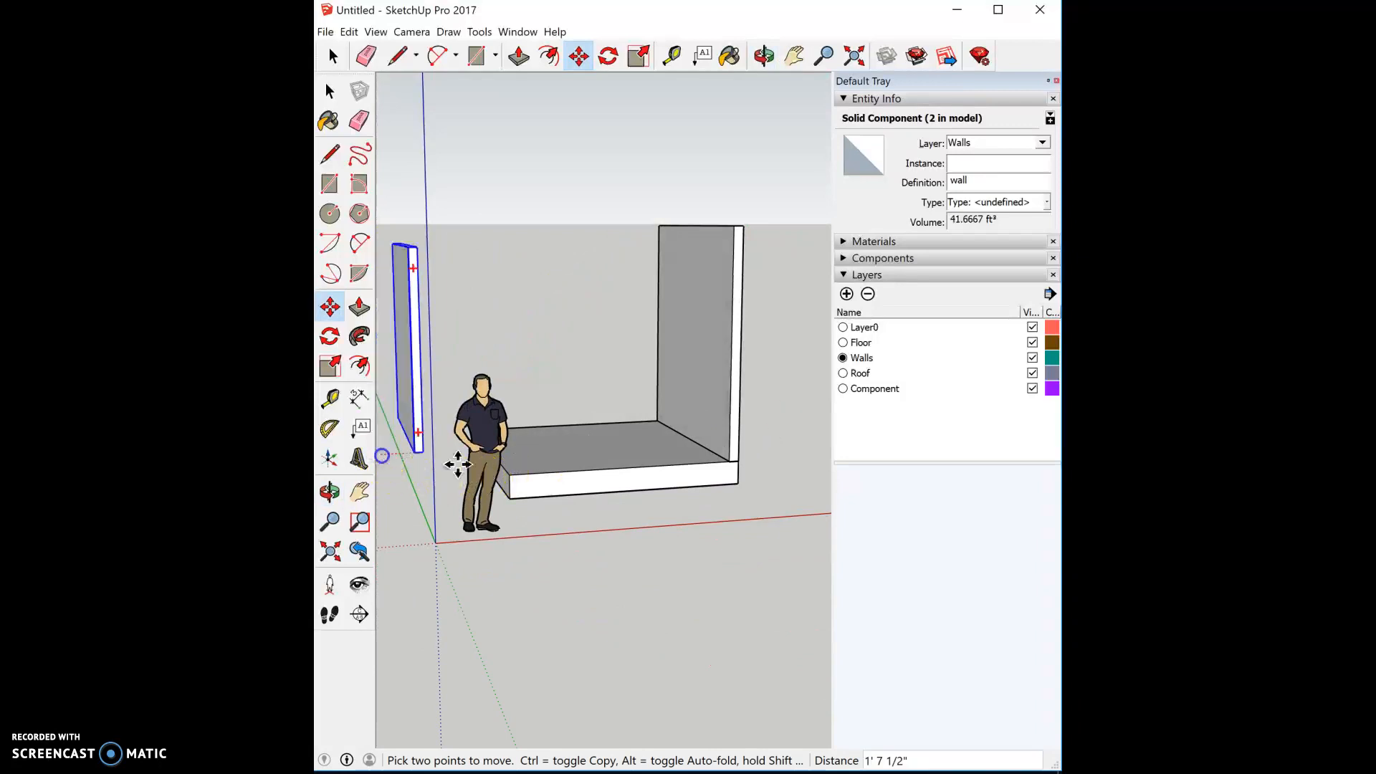
{"action": "left_click", "coordinate": [514, 475]}
{"action": "middle_click_drag", "start_coordinate": [688, 522], "coordinate": [442, 605]}
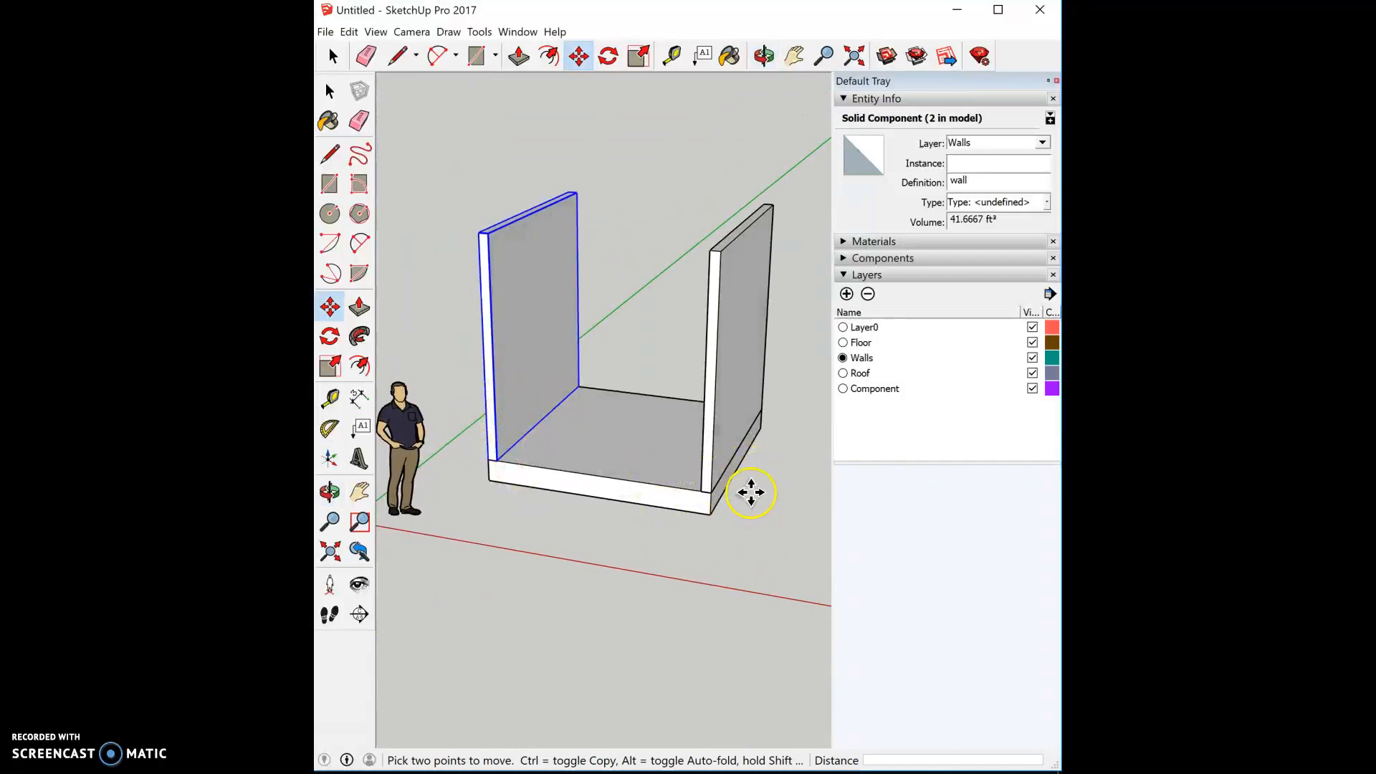
{"action": "middle_click_drag", "start_coordinate": [760, 528], "coordinate": [675, 568]}
{"action": "left_click", "coordinate": [595, 448]}
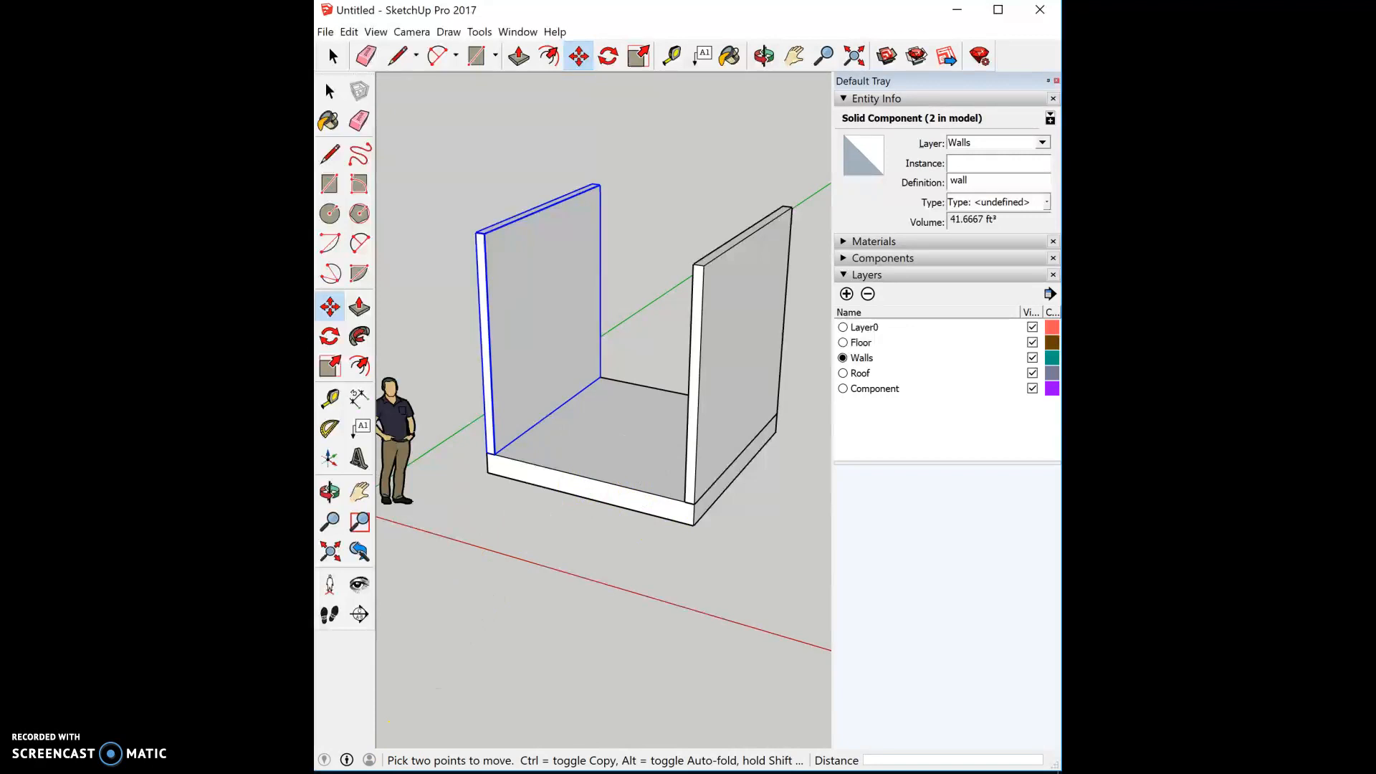
Try thickening the original wall inside its component by Push/Pulling its outer face outward about 1' 3", and undo the change
{"action": "left_click", "coordinate": [331, 58]}
{"action": "left_click", "coordinate": [582, 326]}
{"action": "left_click", "coordinate": [683, 308]}
{"action": "left_click", "coordinate": [707, 310]}
{"action": "left_click", "coordinate": [532, 256]}
{"action": "left_click", "coordinate": [704, 280]}
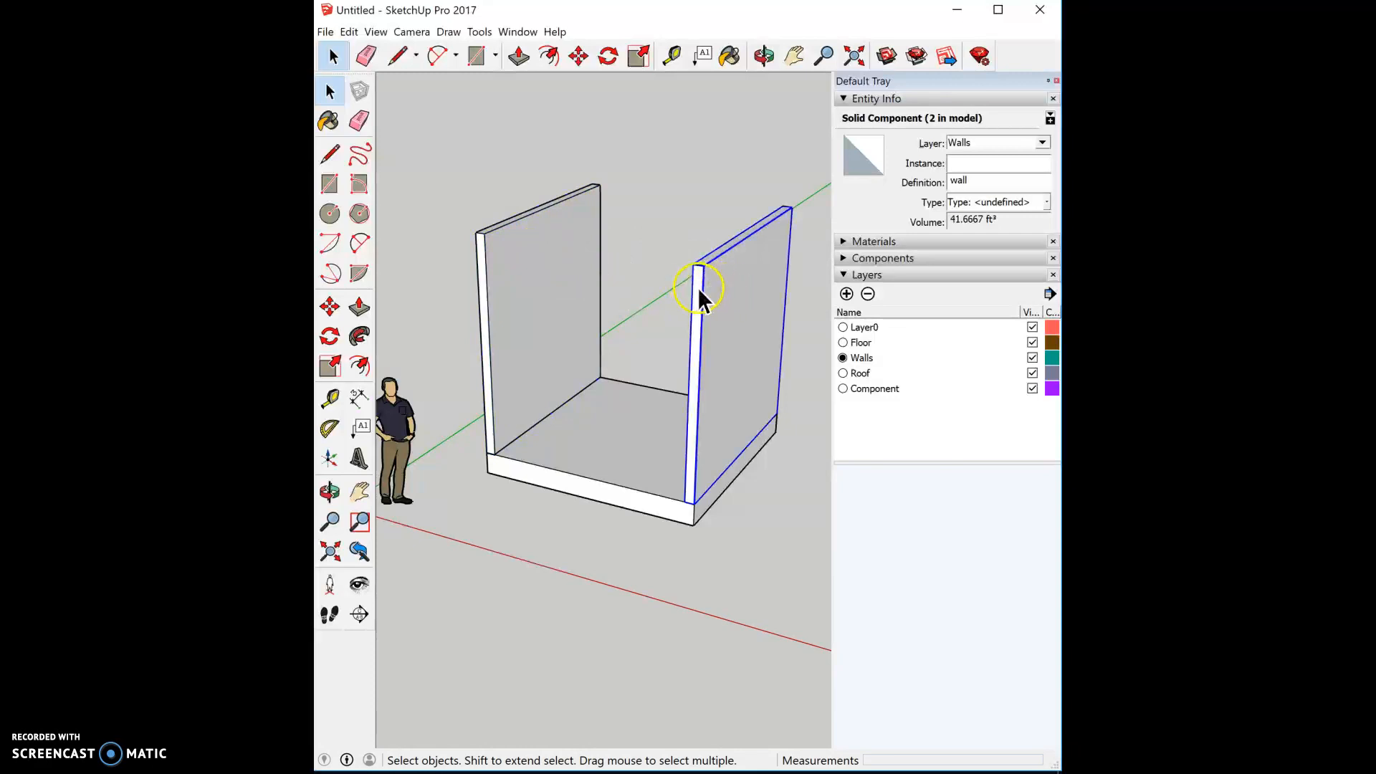
{"action": "double_click", "coordinate": [699, 286]}
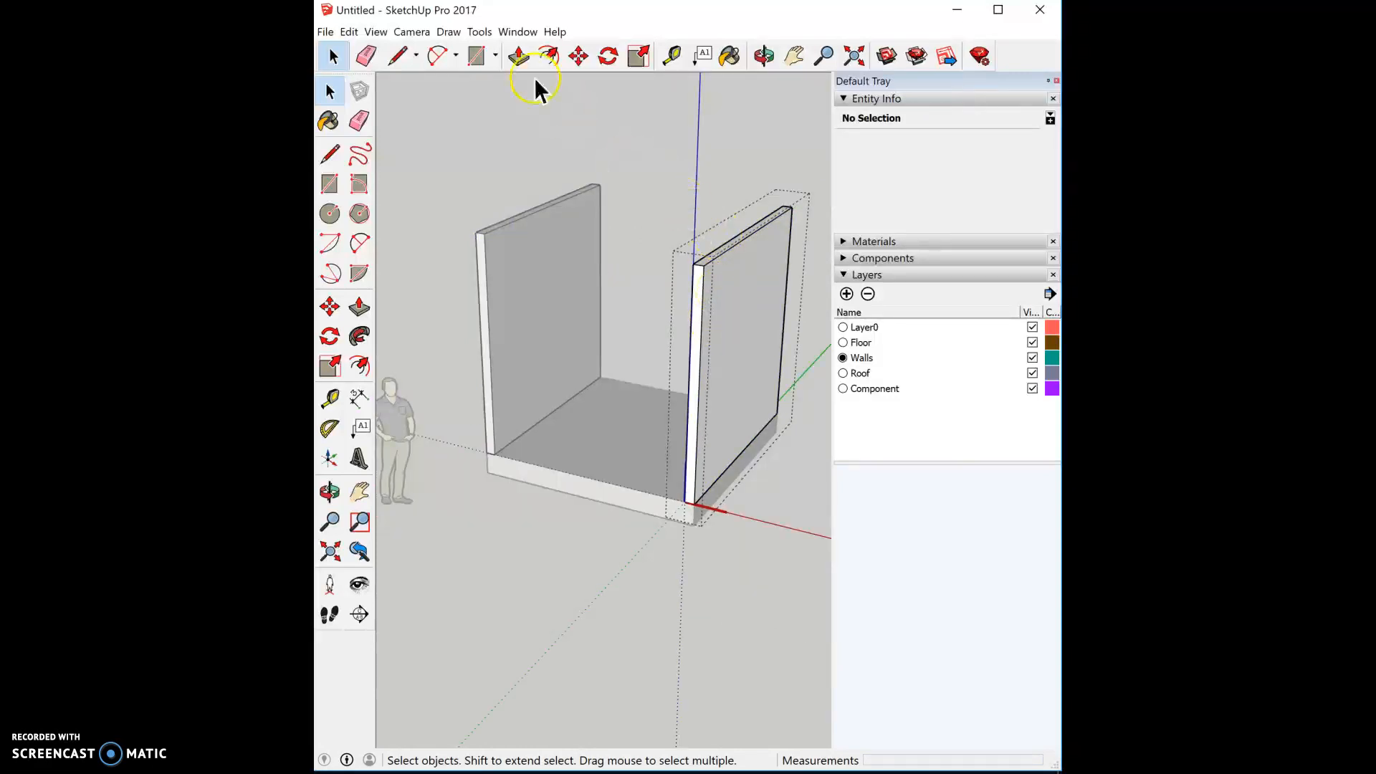
{"action": "left_click", "coordinate": [519, 53]}
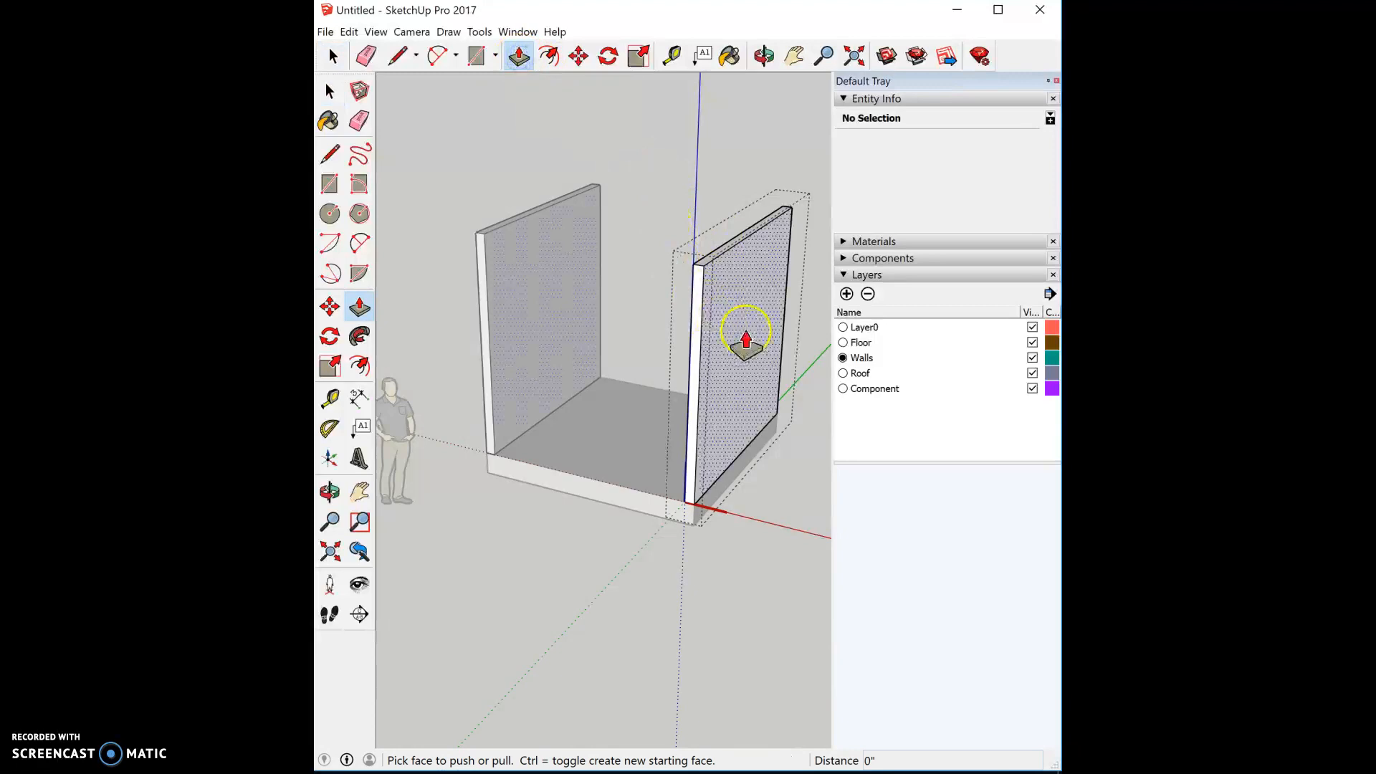
{"action": "double_click", "coordinate": [742, 311]}
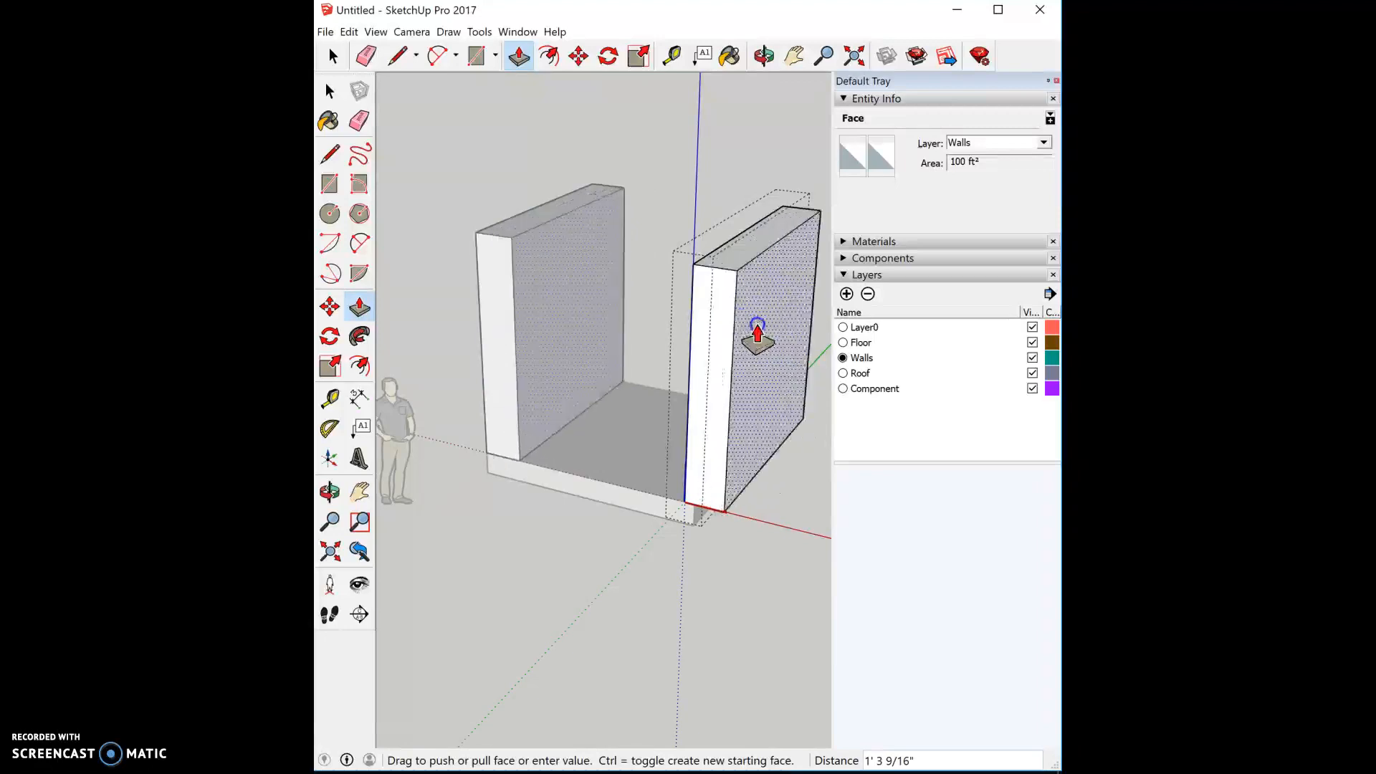
{"action": "left_click", "coordinate": [759, 340]}
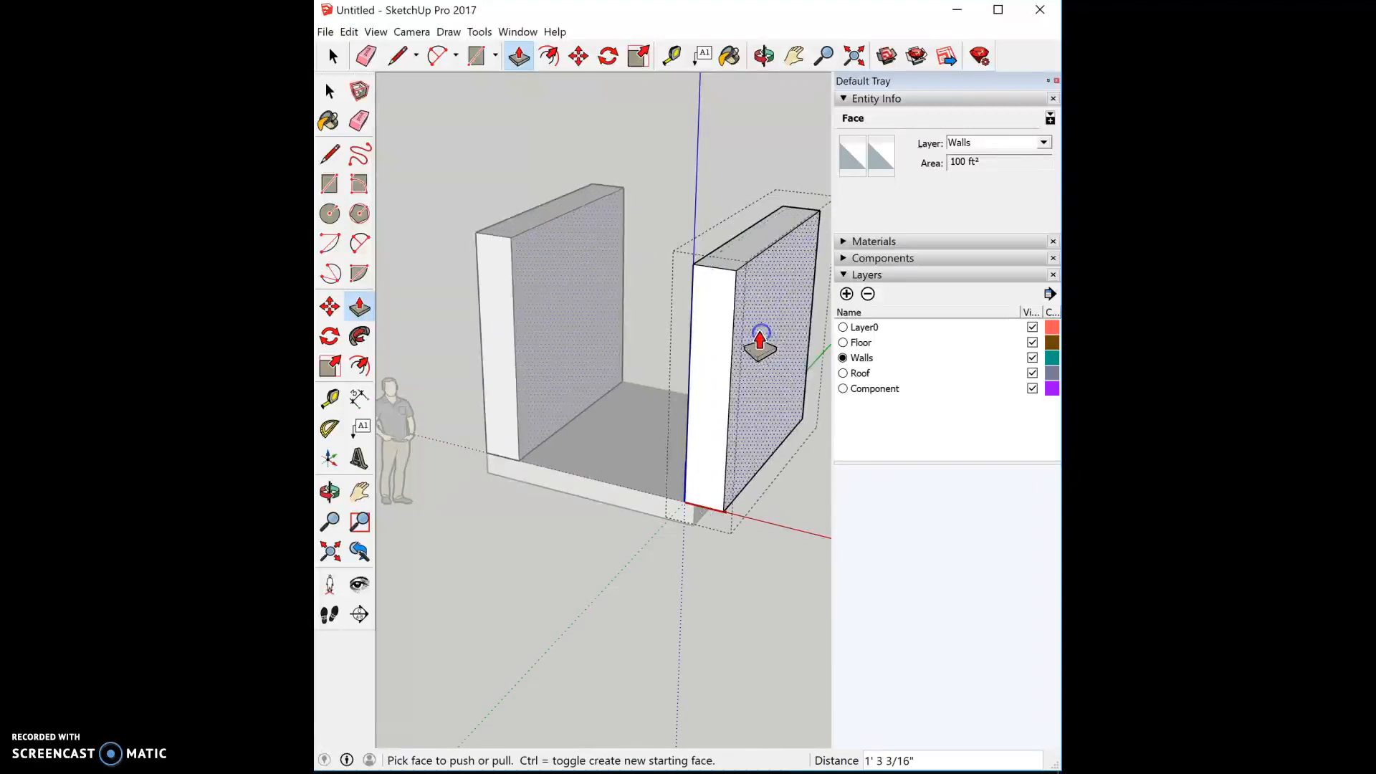
{"action": "key", "text": "ctrl+z"}
{"action": "left_click", "coordinate": [336, 54]}
Copy the original wall component, paste it on the open ground in front of the floor, and select the copy
{"action": "scroll", "coordinate": [679, 188], "scroll_direction": "down", "scroll_amount": 4}
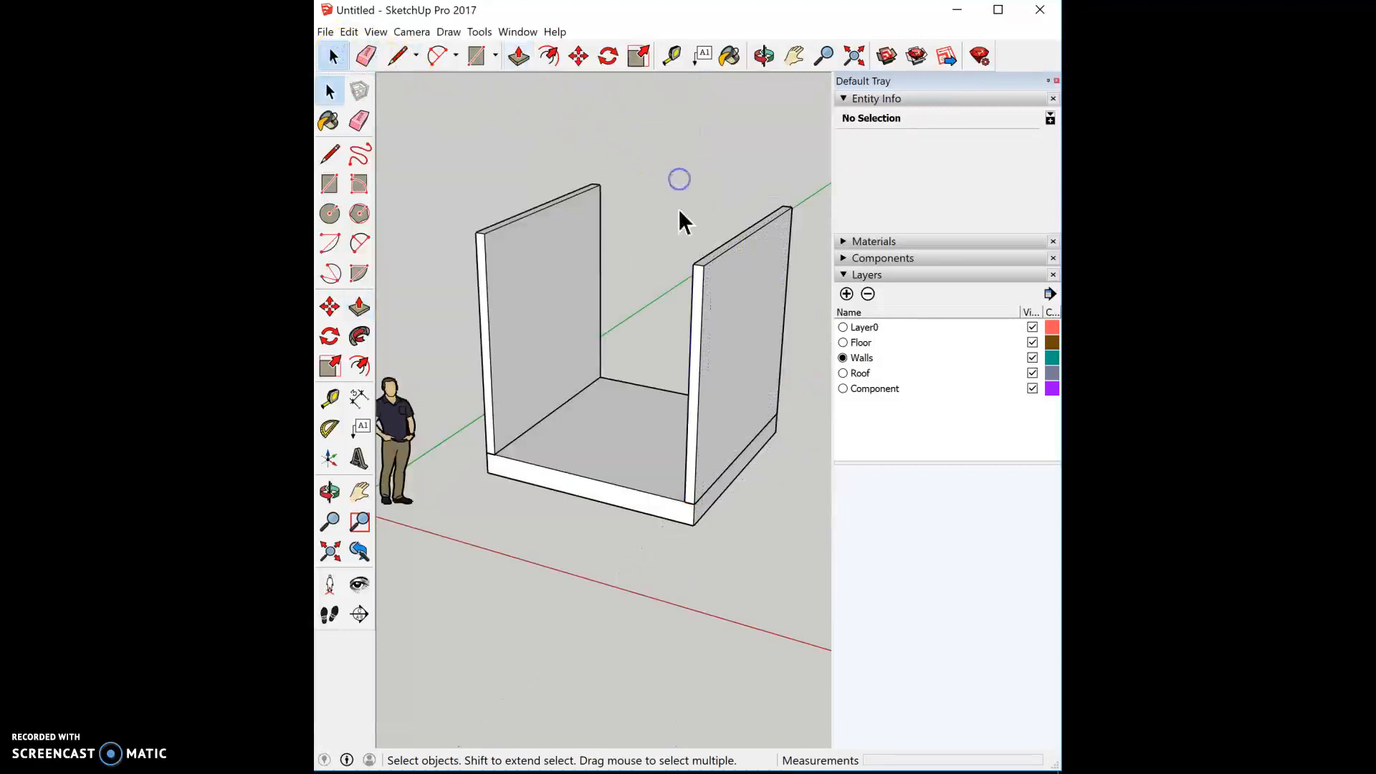
{"action": "left_click", "coordinate": [705, 315]}
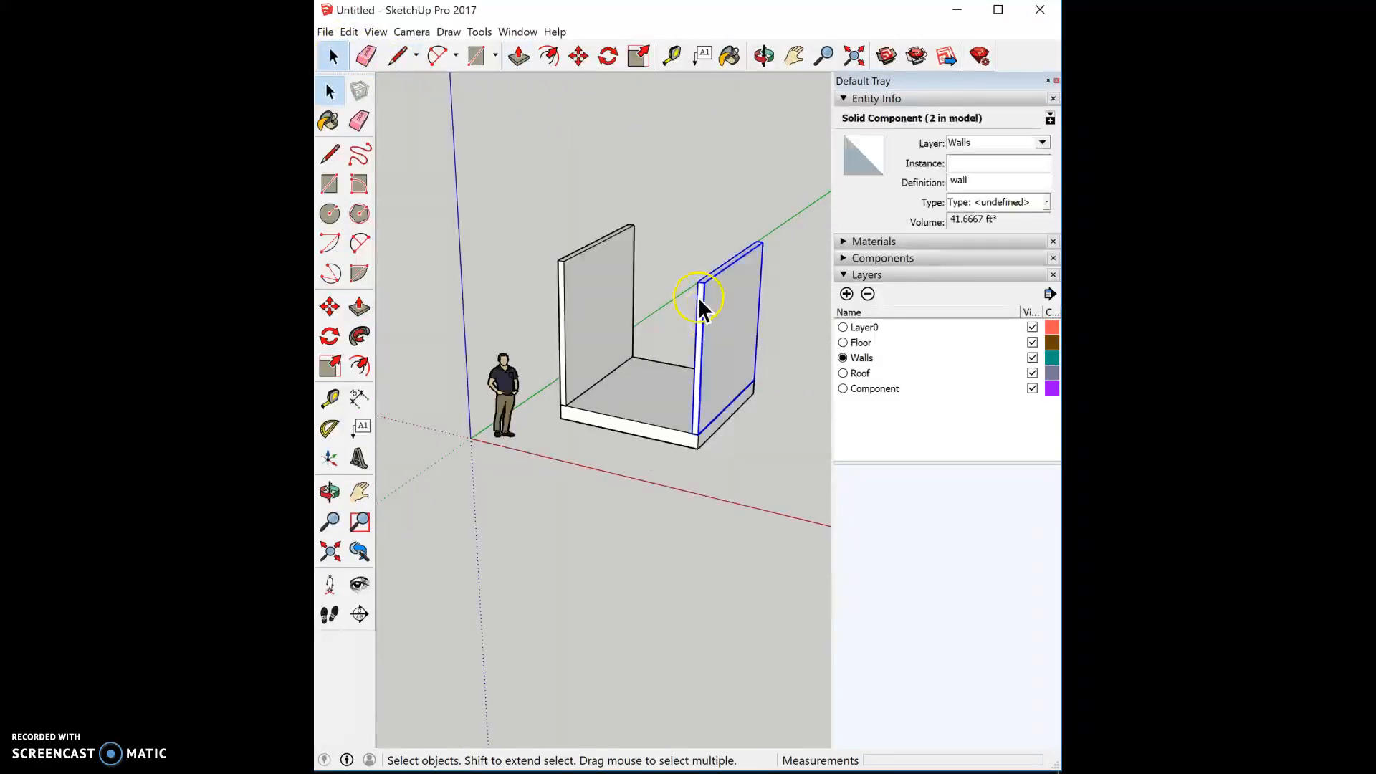
{"action": "key", "text": "ctrl+c"}
{"action": "key", "text": "ctrl+v"}
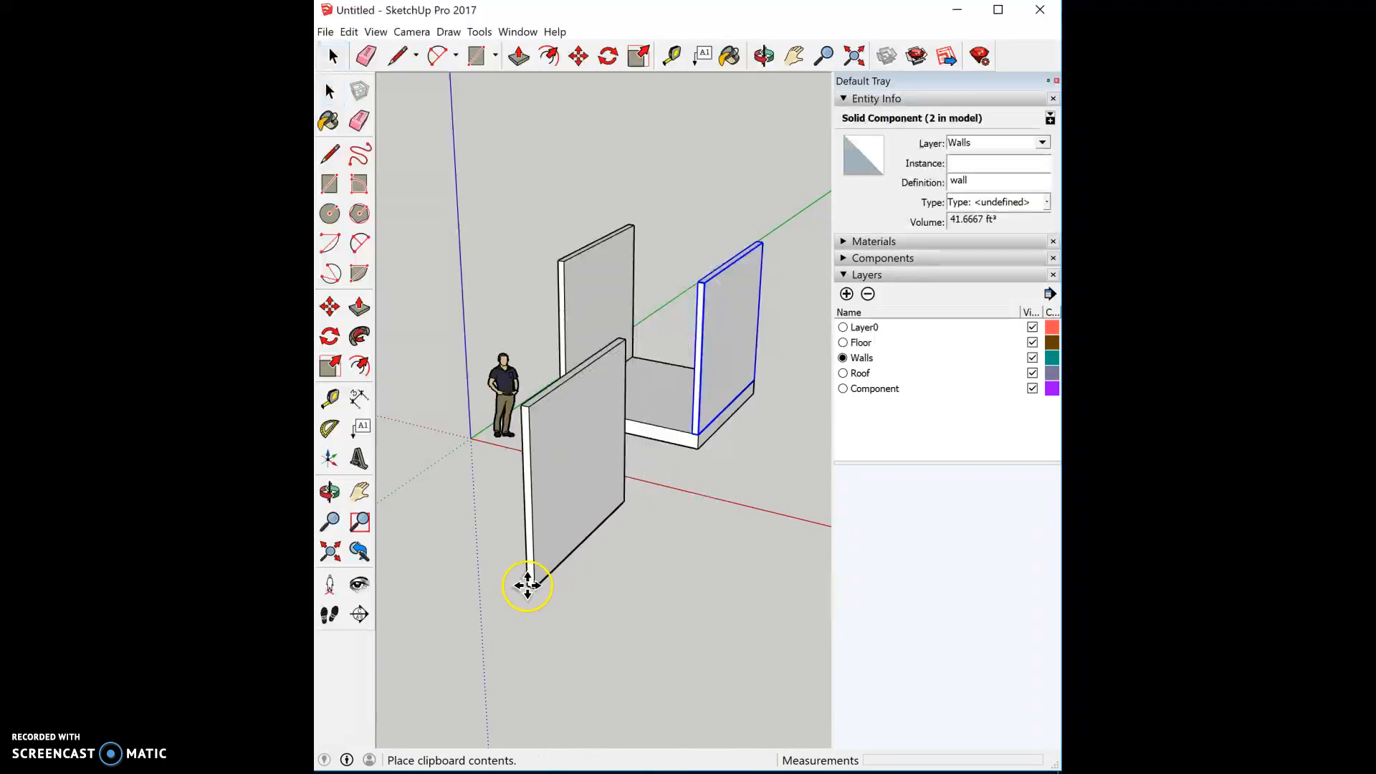
{"action": "left_click", "coordinate": [526, 584]}
{"action": "key", "text": "space"}
{"action": "left_click", "coordinate": [528, 527]}
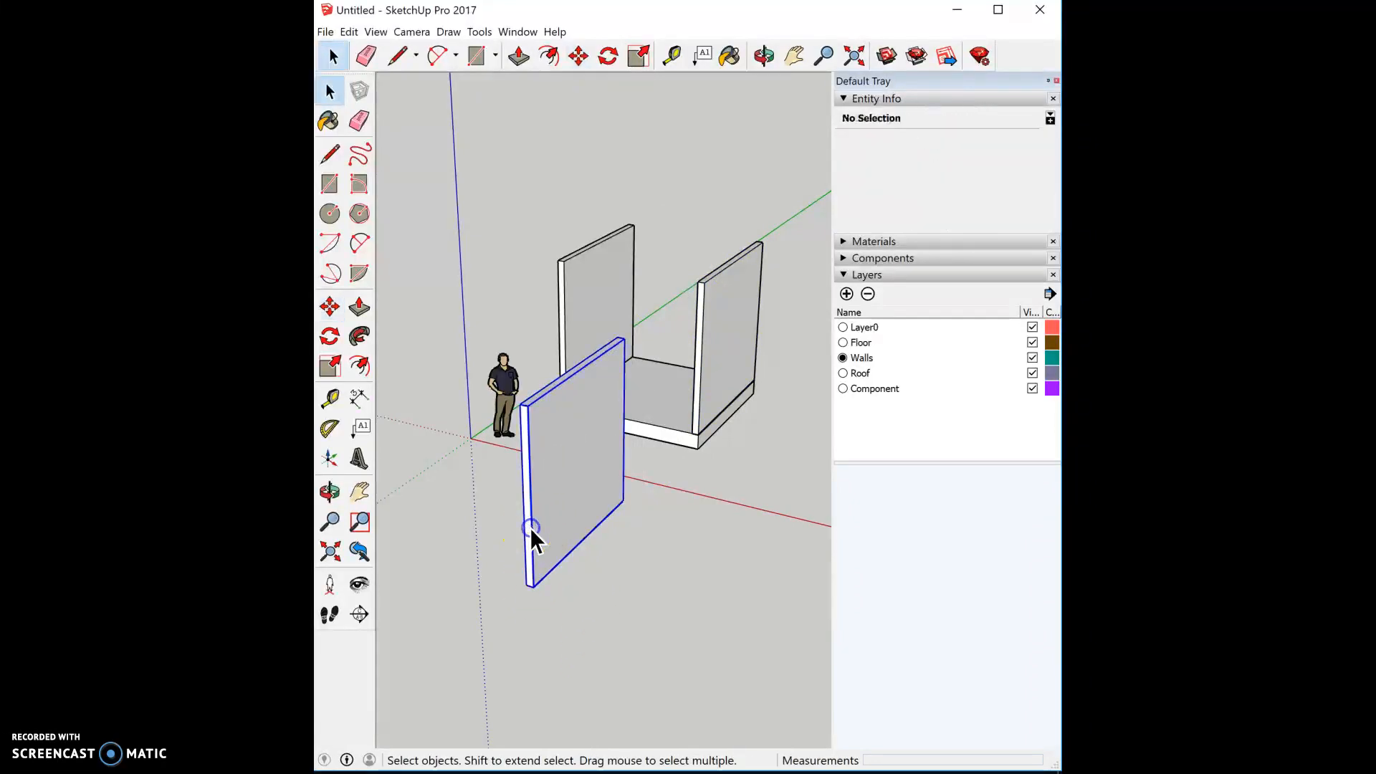
Rotate the new wall copy 90 degrees about the vertical axis through its top corner
{"action": "left_click", "coordinate": [609, 57]}
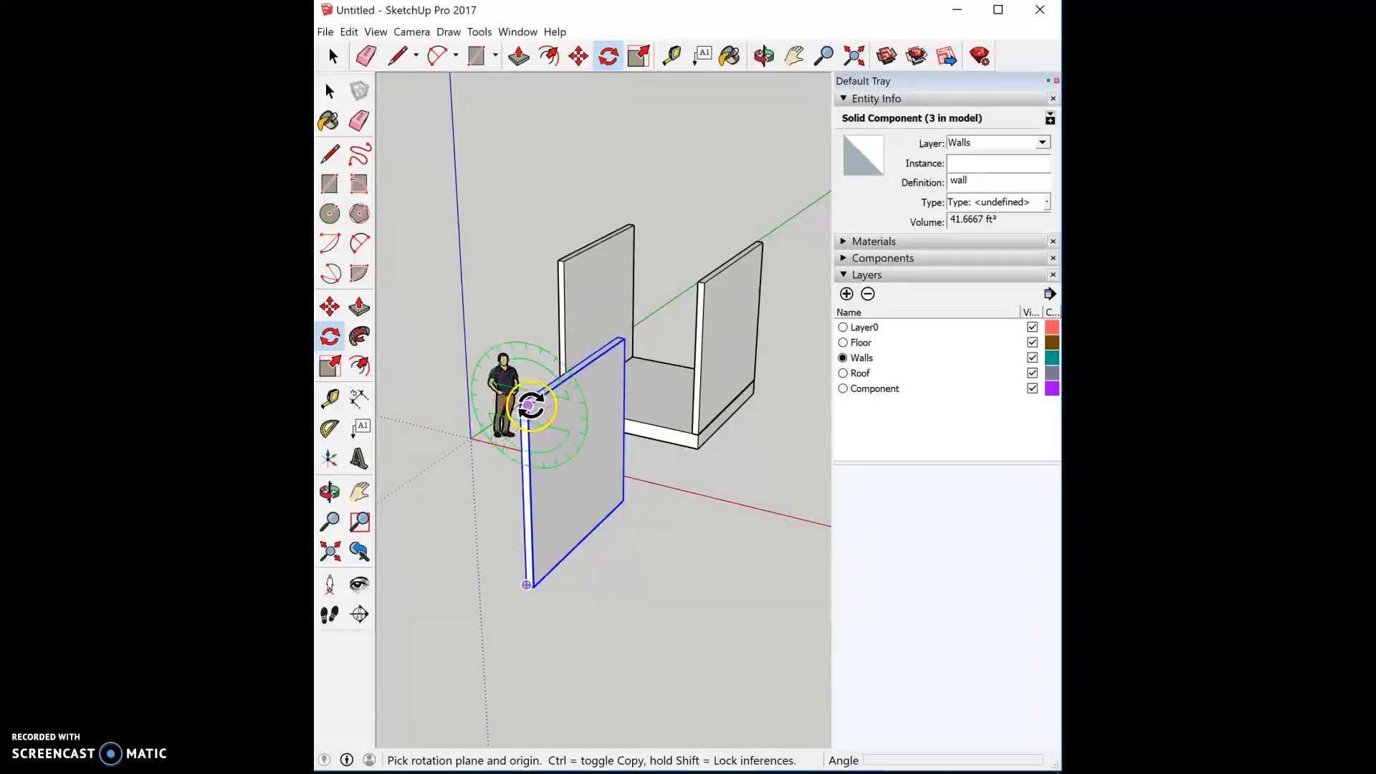
{"action": "left_click", "coordinate": [519, 403]}
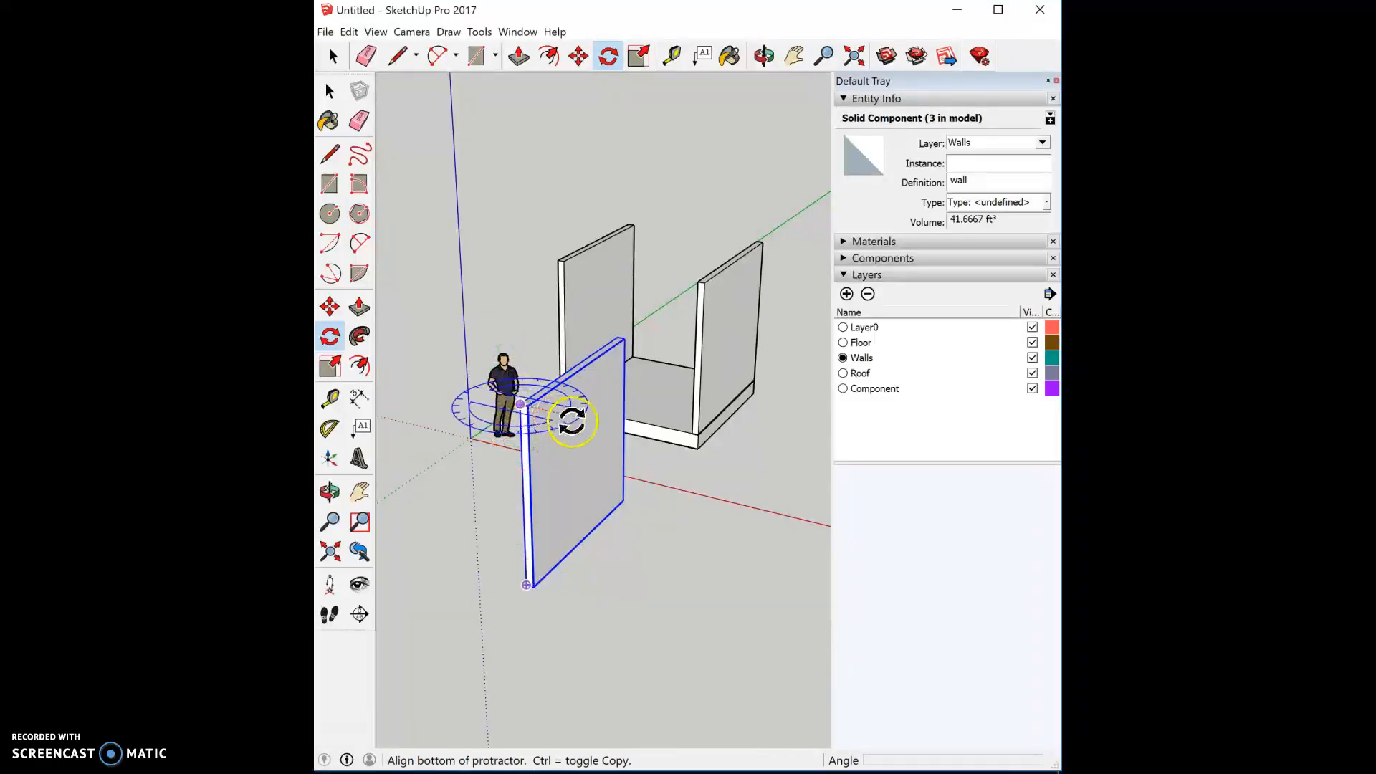
{"action": "left_click", "coordinate": [612, 436]}
{"action": "left_click", "coordinate": [500, 522]}
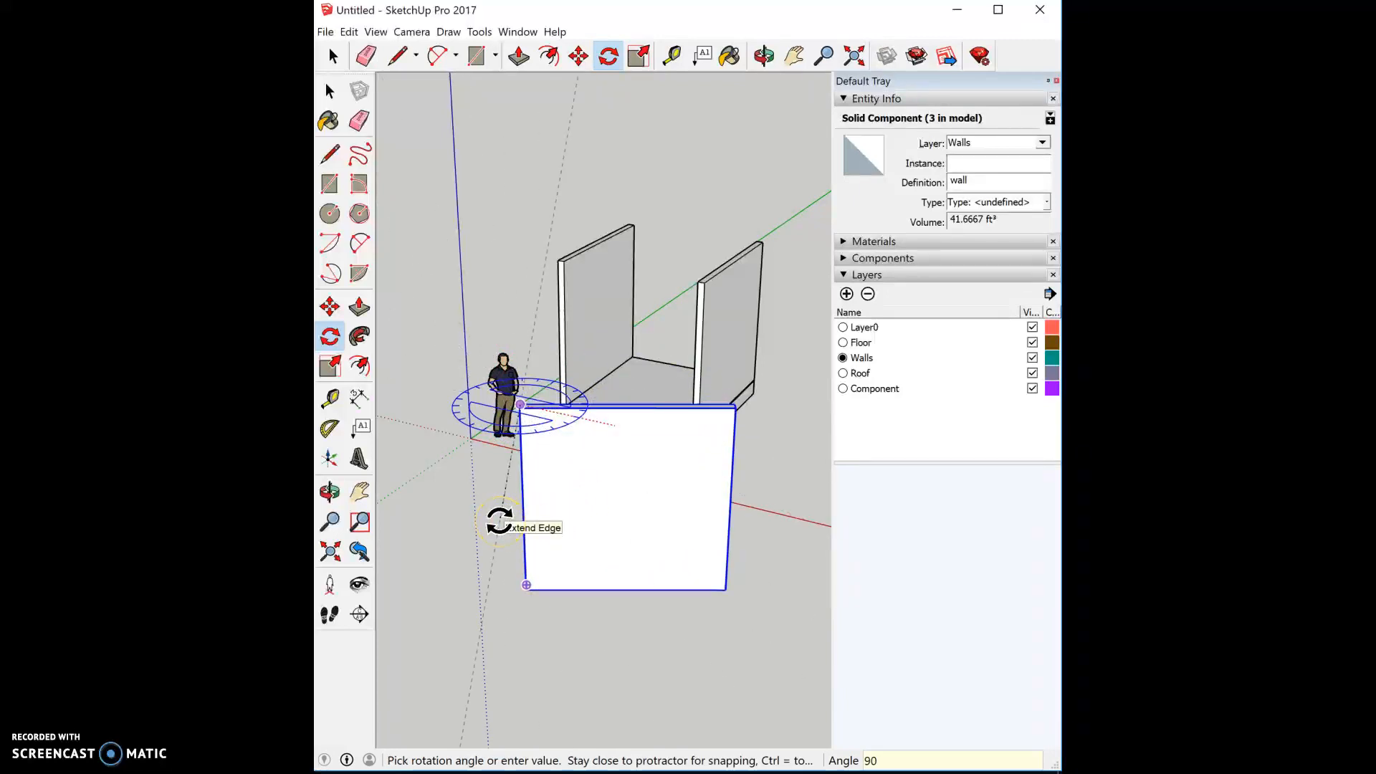
{"action": "key", "text": "Return"}
{"action": "key", "text": "space"}
Move the rotated wall copy by its bottom corner onto the floor's front edge, against the inner corner of one side wall
{"action": "middle_click_drag", "start_coordinate": [756, 531], "coordinate": [699, 455]}
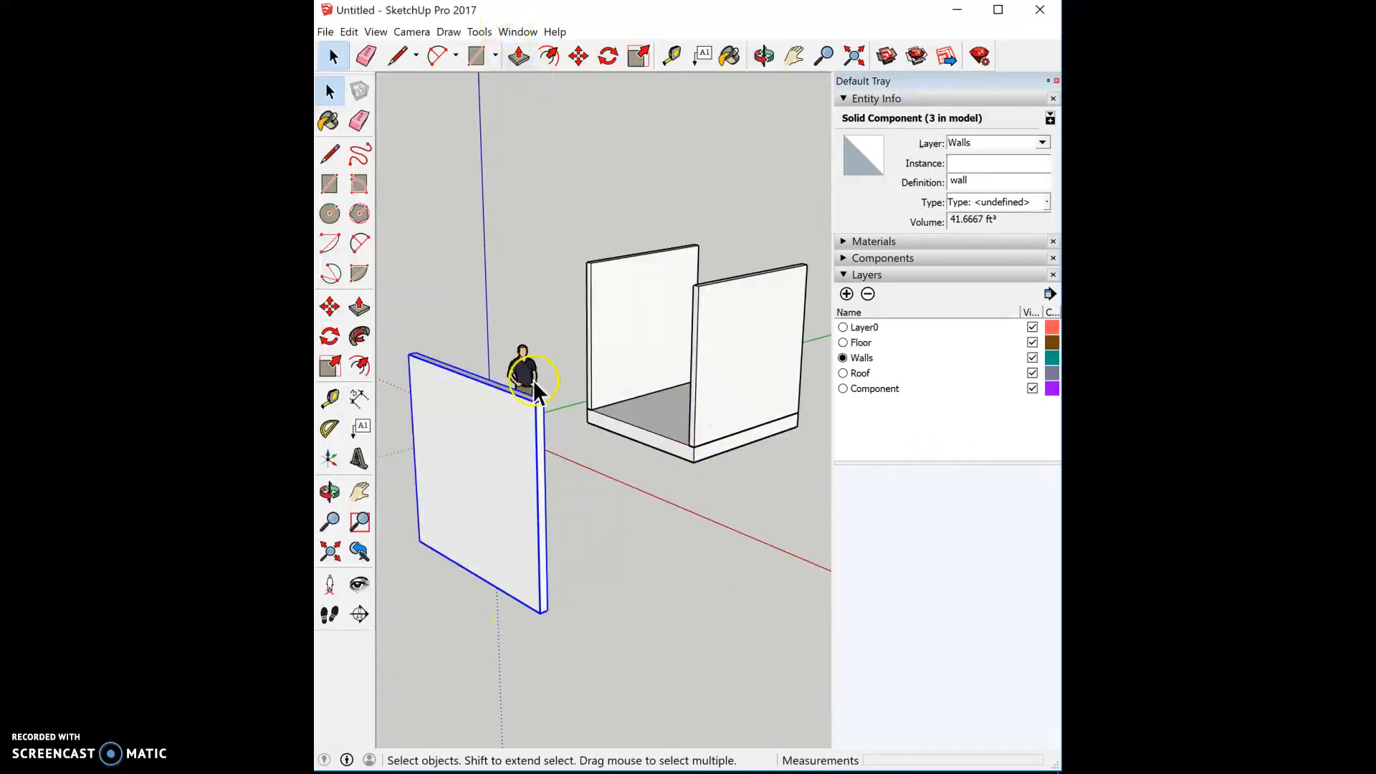
{"action": "left_click", "coordinate": [582, 55]}
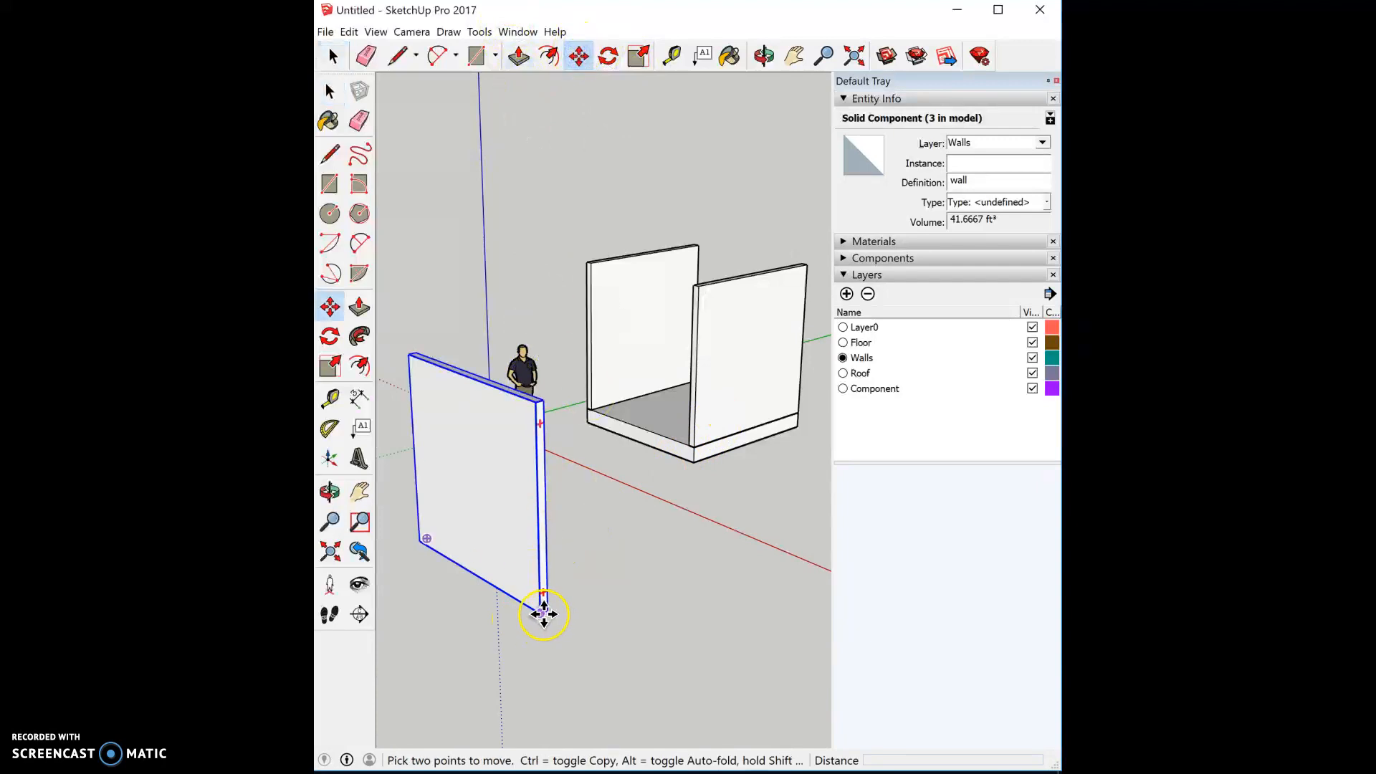
{"action": "left_click", "coordinate": [542, 615]}
{"action": "scroll", "coordinate": [676, 439], "scroll_direction": "up", "scroll_amount": 5}
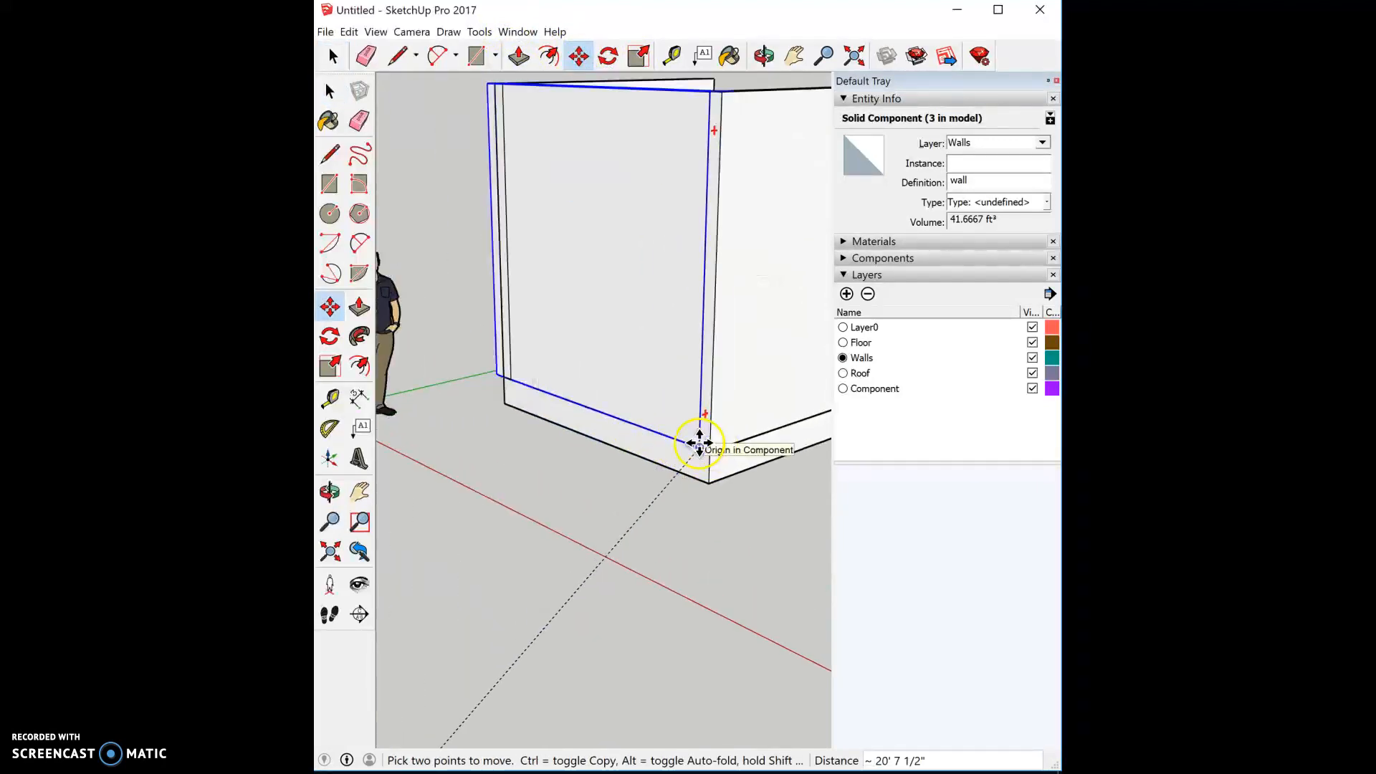
{"action": "scroll", "coordinate": [685, 471], "scroll_direction": "down", "scroll_amount": 5}
{"action": "middle_click_drag", "start_coordinate": [574, 400], "coordinate": [845, 464]}
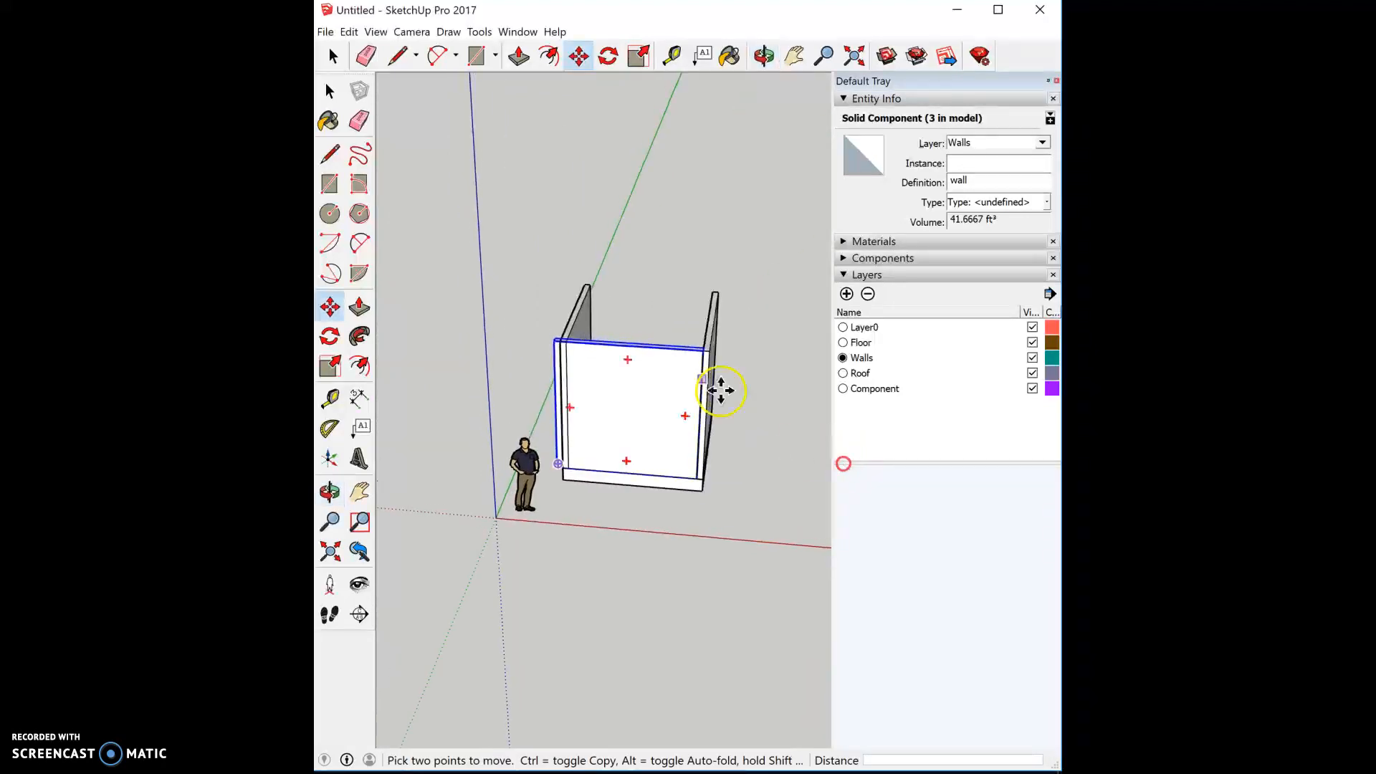
{"action": "scroll", "coordinate": [626, 344], "scroll_direction": "up", "scroll_amount": 2}
{"action": "key", "text": "space"}
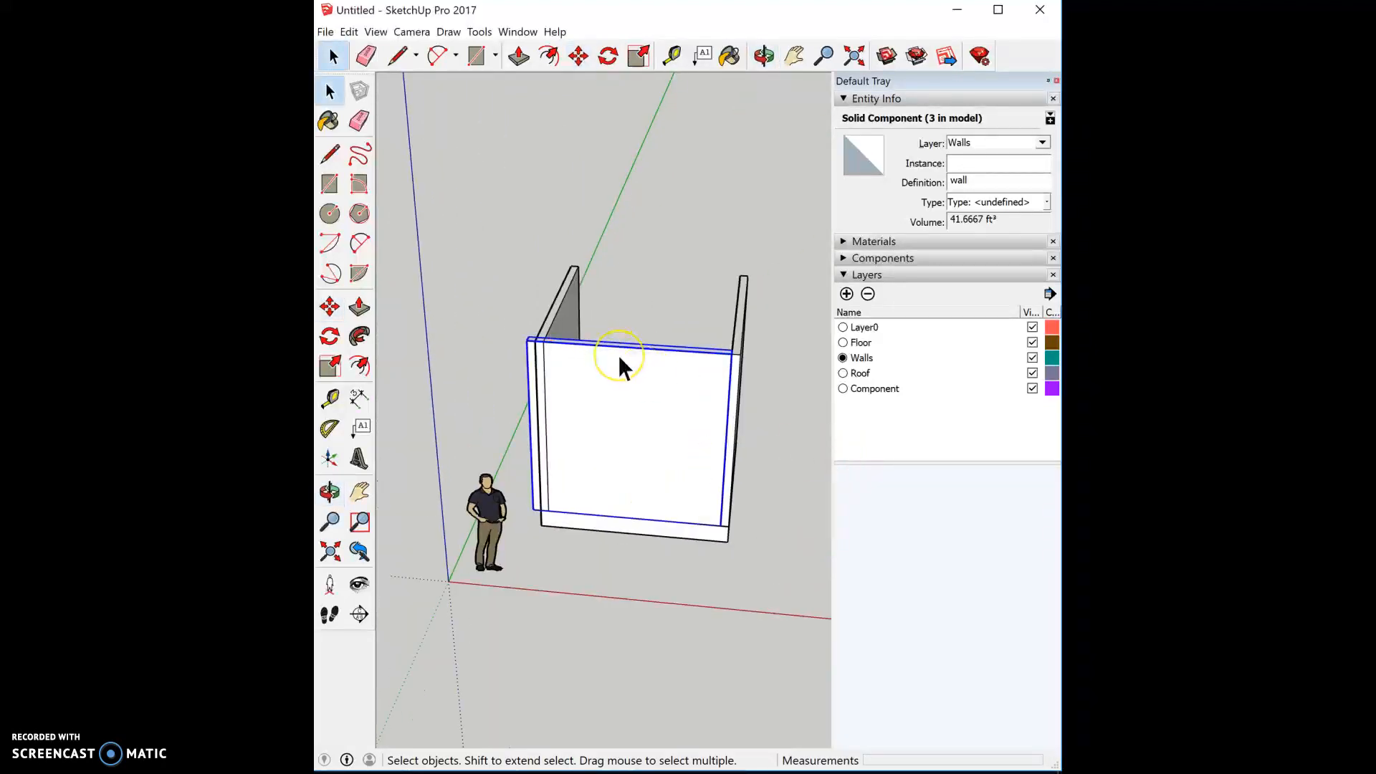
Make the front wall component unique so that it can be edited separately from the two side walls
{"action": "middle_click_drag", "start_coordinate": [552, 466], "coordinate": [495, 491]}
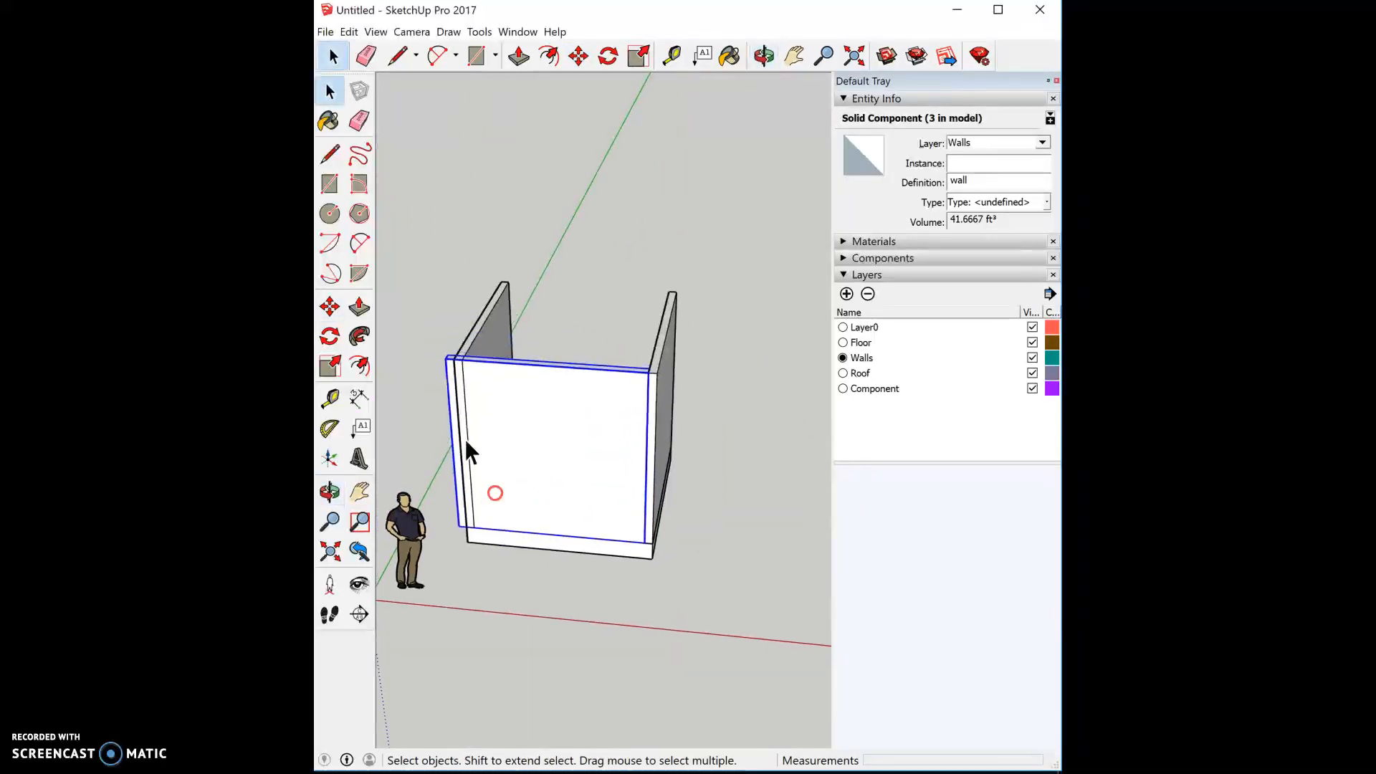
{"action": "right_click", "coordinate": [507, 380]}
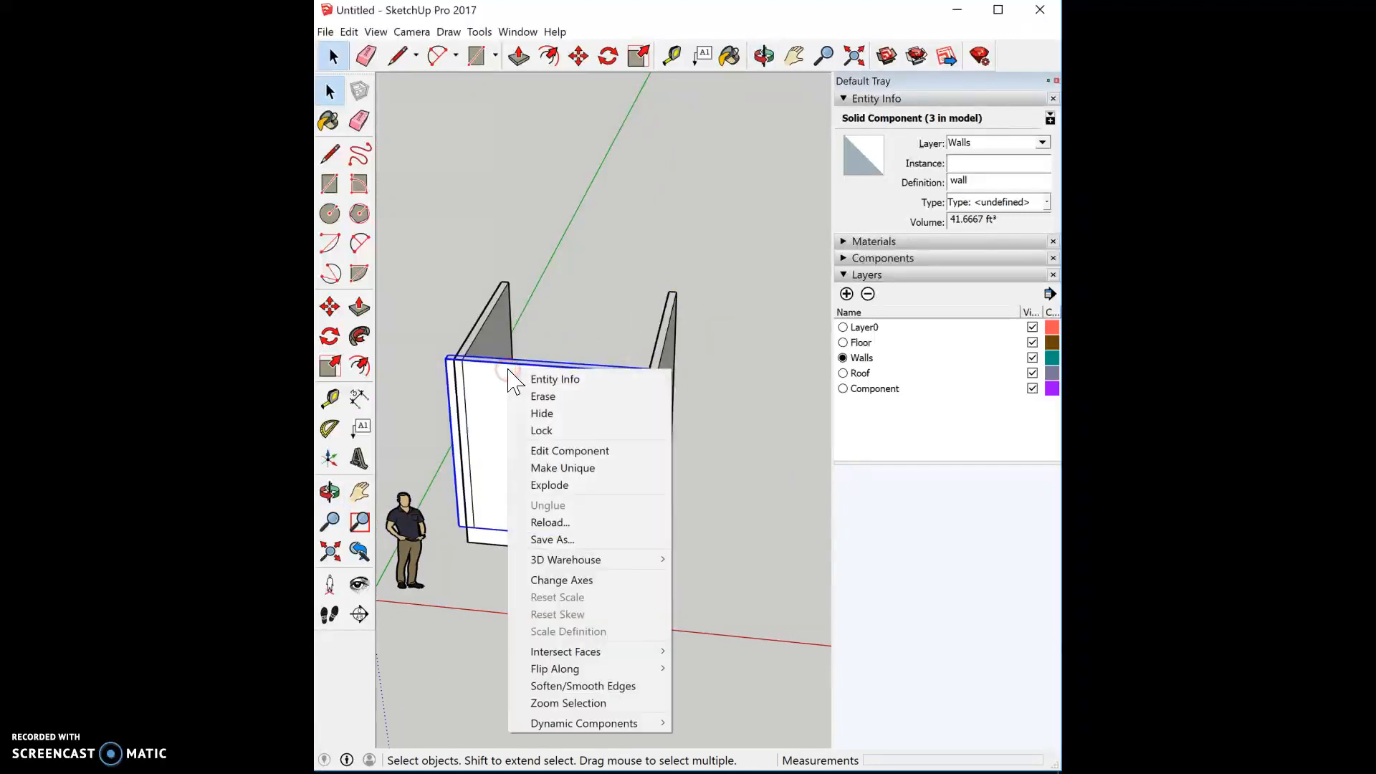
{"action": "left_click", "coordinate": [578, 473]}
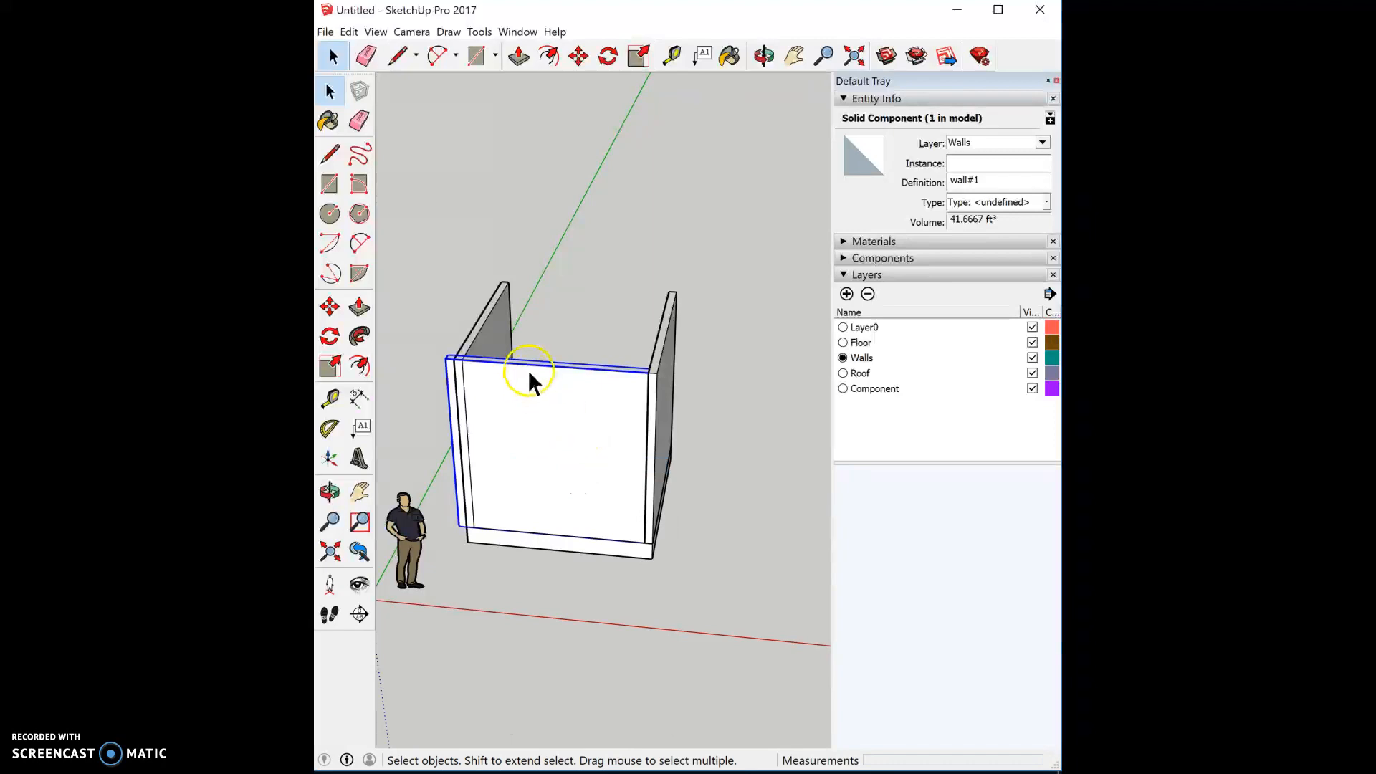
Inside the front wall component, Push/Pull the protruding end face inward 10" to the side wall's inner face, and leave the component
{"action": "left_click", "coordinate": [462, 510]}
{"action": "middle_click_drag", "start_coordinate": [462, 510], "coordinate": [926, 488]}
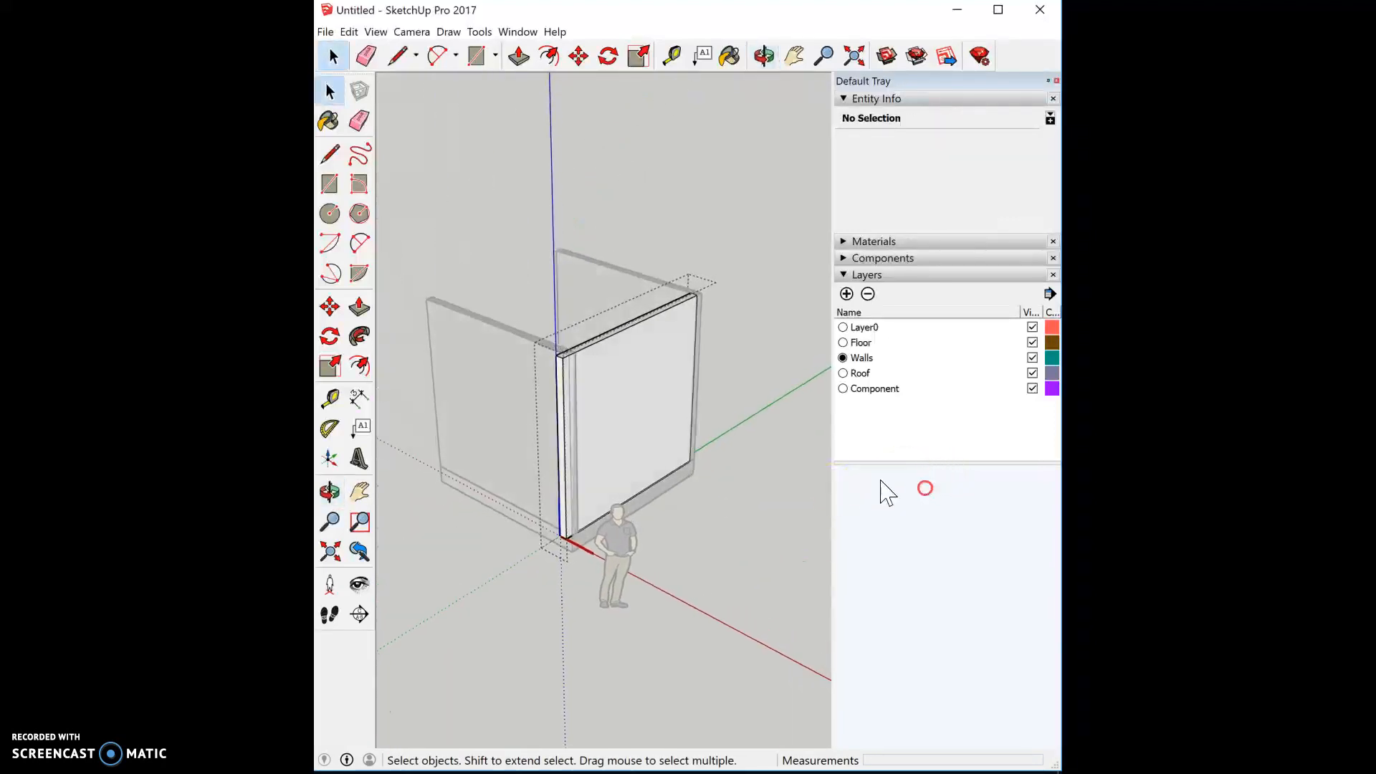
{"action": "left_click", "coordinate": [518, 55]}
{"action": "left_click", "coordinate": [561, 380]}
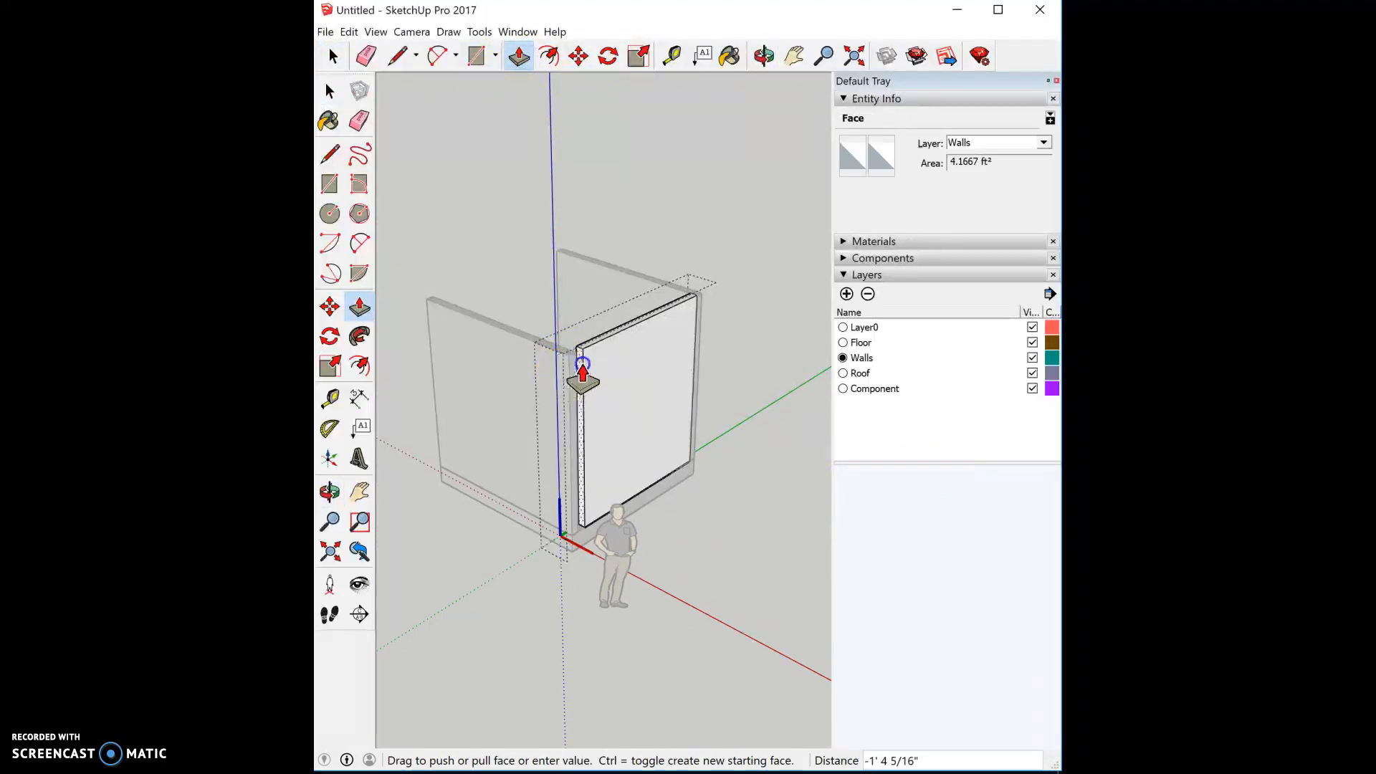
{"action": "left_click", "coordinate": [577, 412]}
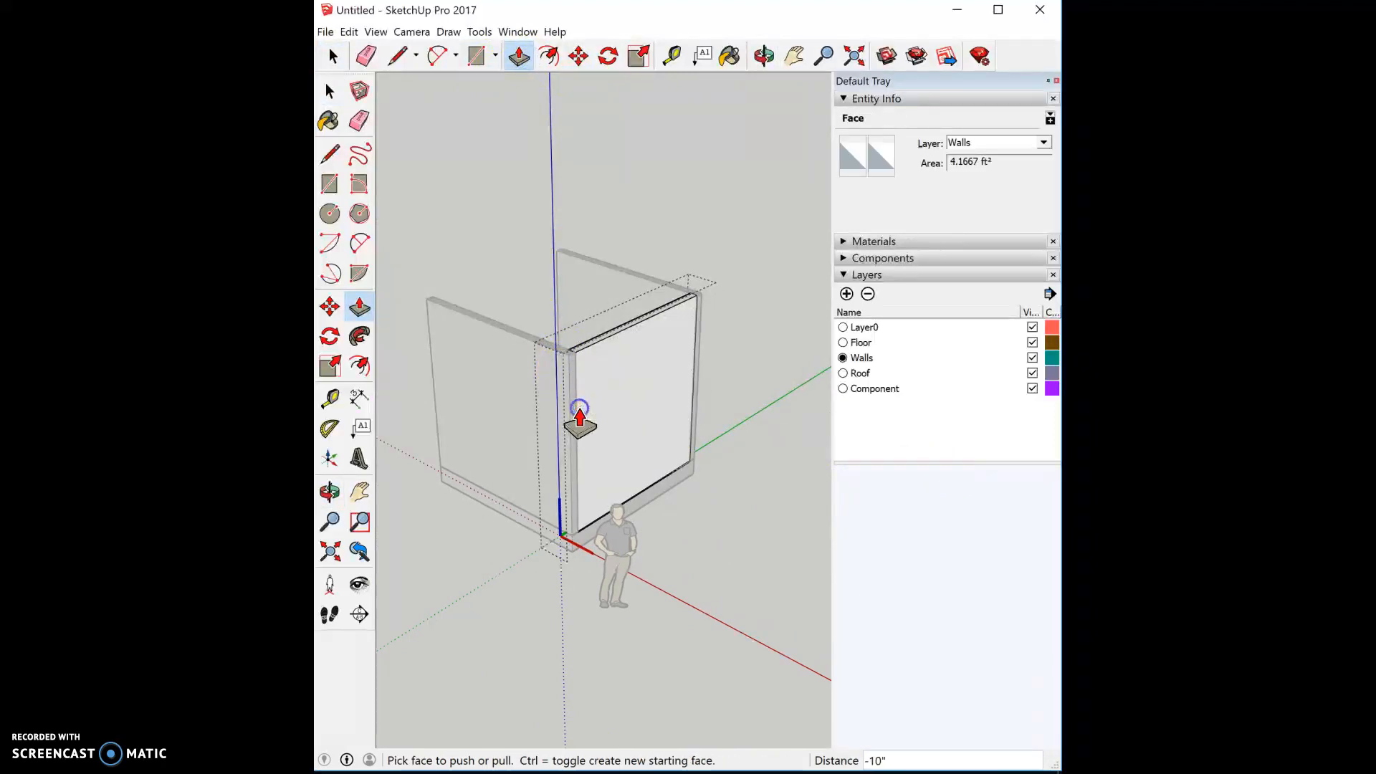
{"action": "left_click", "coordinate": [332, 56]}
{"action": "left_click", "coordinate": [643, 151]}
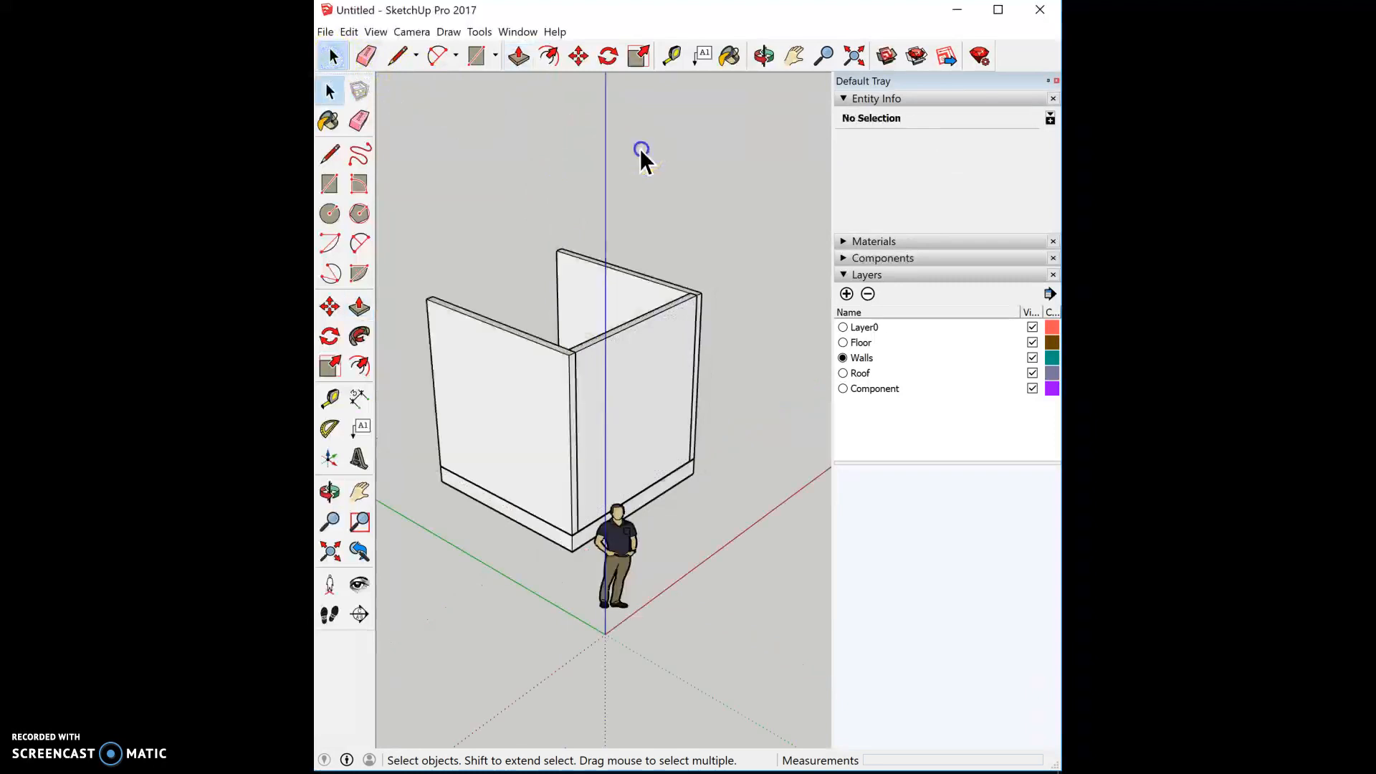
Copy the shortened front wall and paste the copy on the floor near the open side of the building
{"action": "middle_click_drag", "start_coordinate": [767, 307], "coordinate": [434, 452]}
{"action": "middle_click_drag", "start_coordinate": [688, 492], "coordinate": [464, 273]}
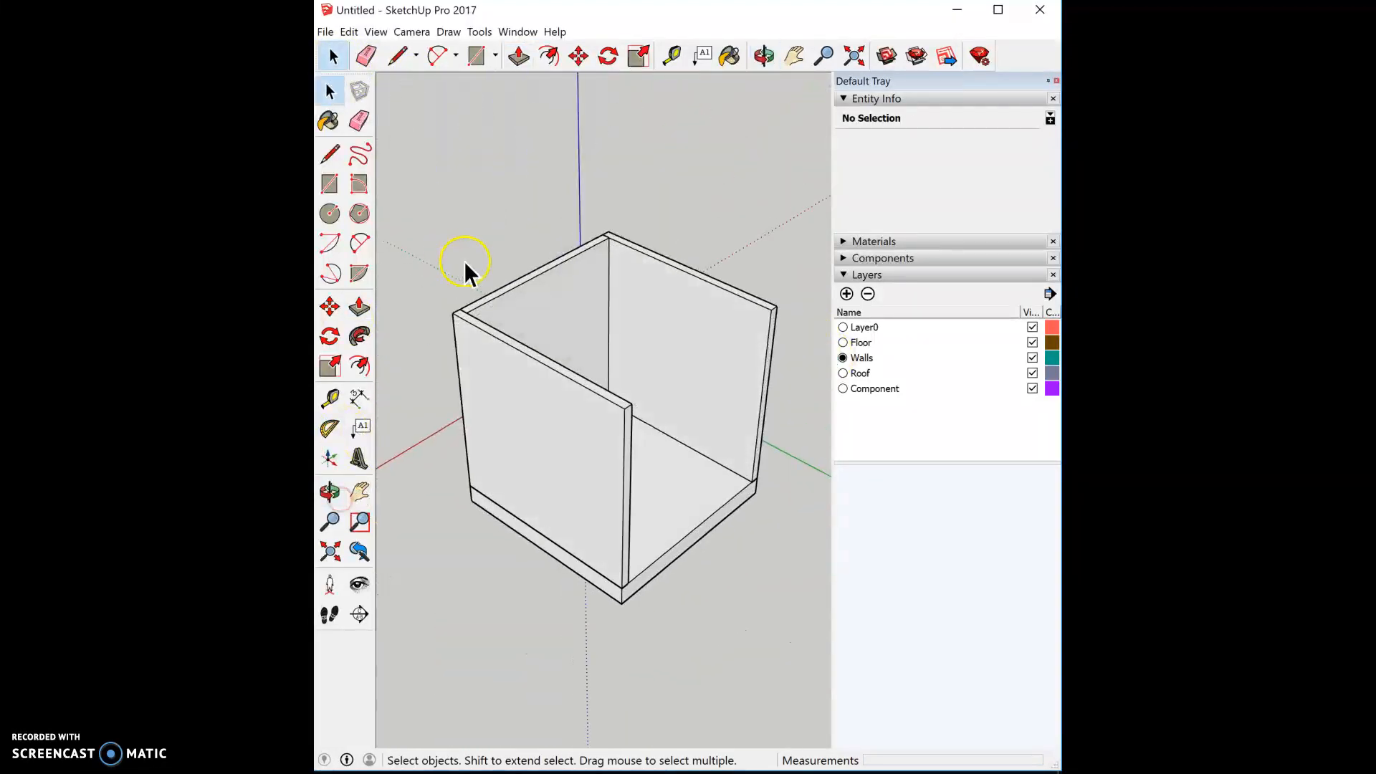
{"action": "scroll", "coordinate": [566, 337], "scroll_direction": "down", "scroll_amount": 2}
{"action": "left_click", "coordinate": [633, 395]}
{"action": "key", "text": "ctrl+v"}
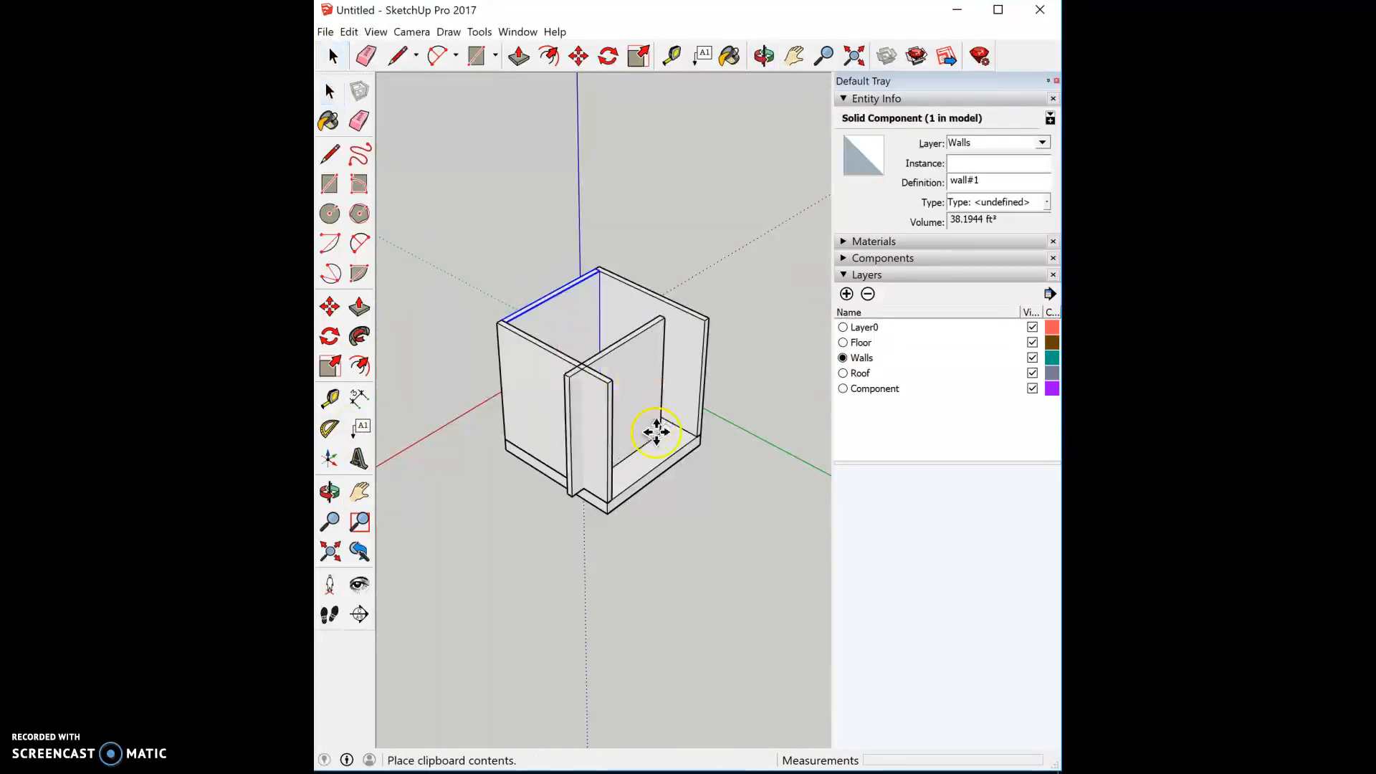
{"action": "left_click", "coordinate": [683, 430]}
Move the pasted wall by its bottom corner onto the floor's open edge, fitting it between the two side walls
{"action": "key", "text": "m"}
{"action": "scroll", "coordinate": [684, 433], "scroll_direction": "up", "scroll_amount": 4}
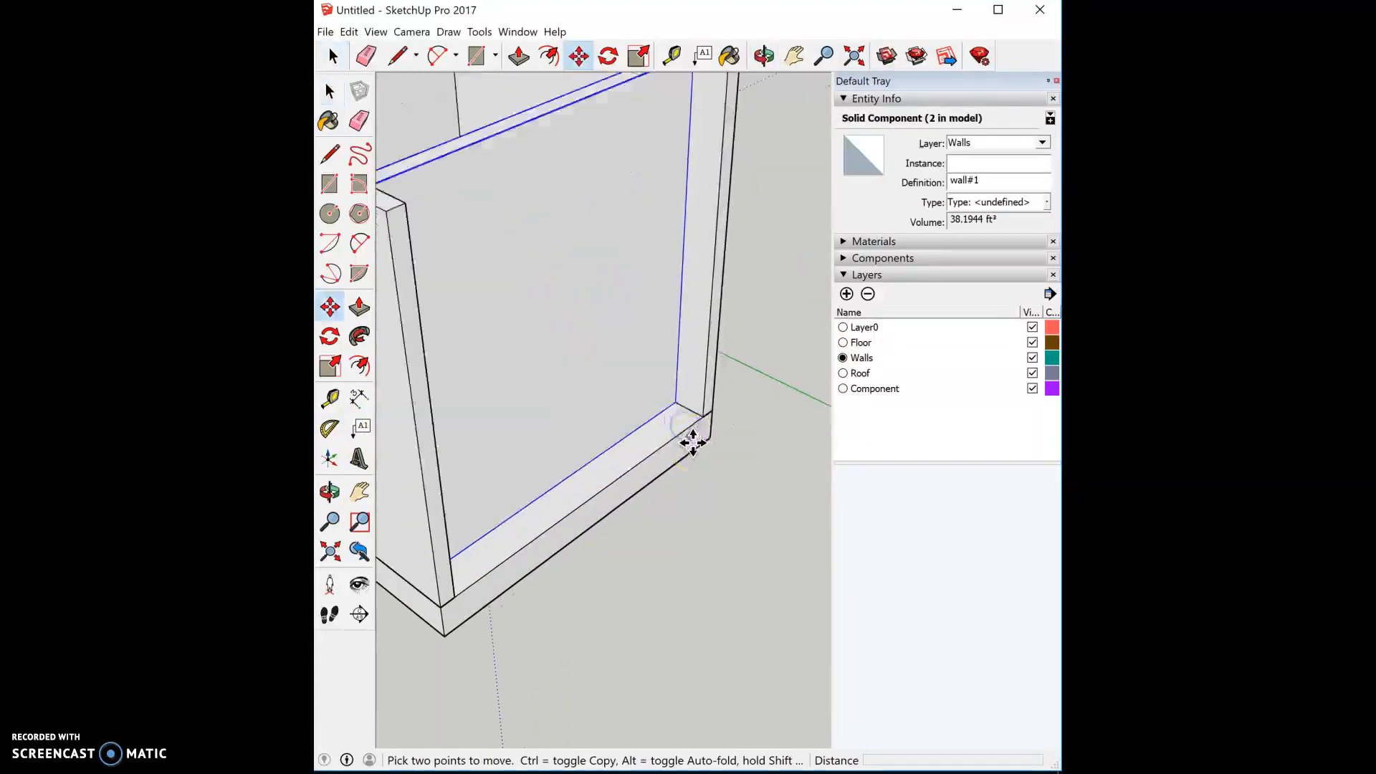
{"action": "left_click", "coordinate": [678, 403]}
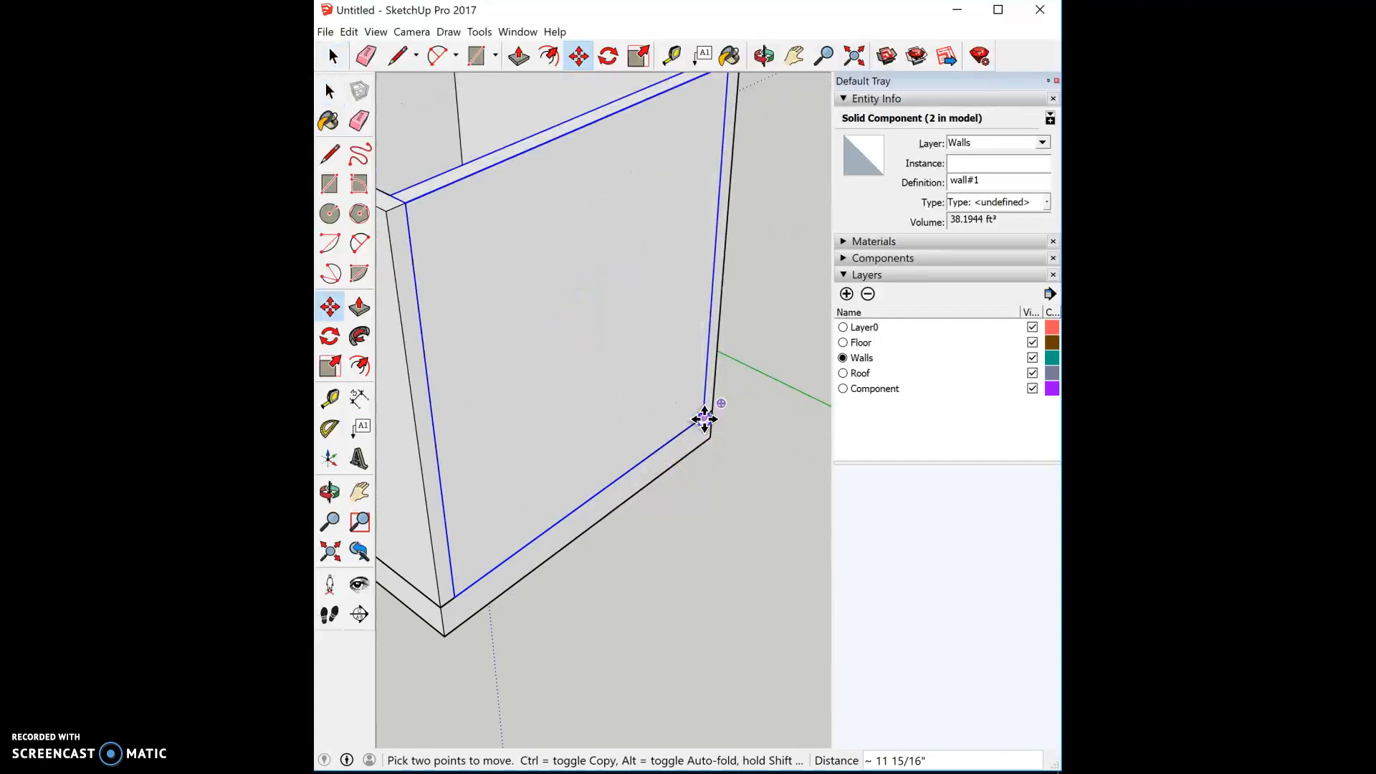
{"action": "scroll", "coordinate": [703, 415], "scroll_direction": "down", "scroll_amount": 5}
{"action": "left_click", "coordinate": [647, 406]}
{"action": "key", "text": "space"}
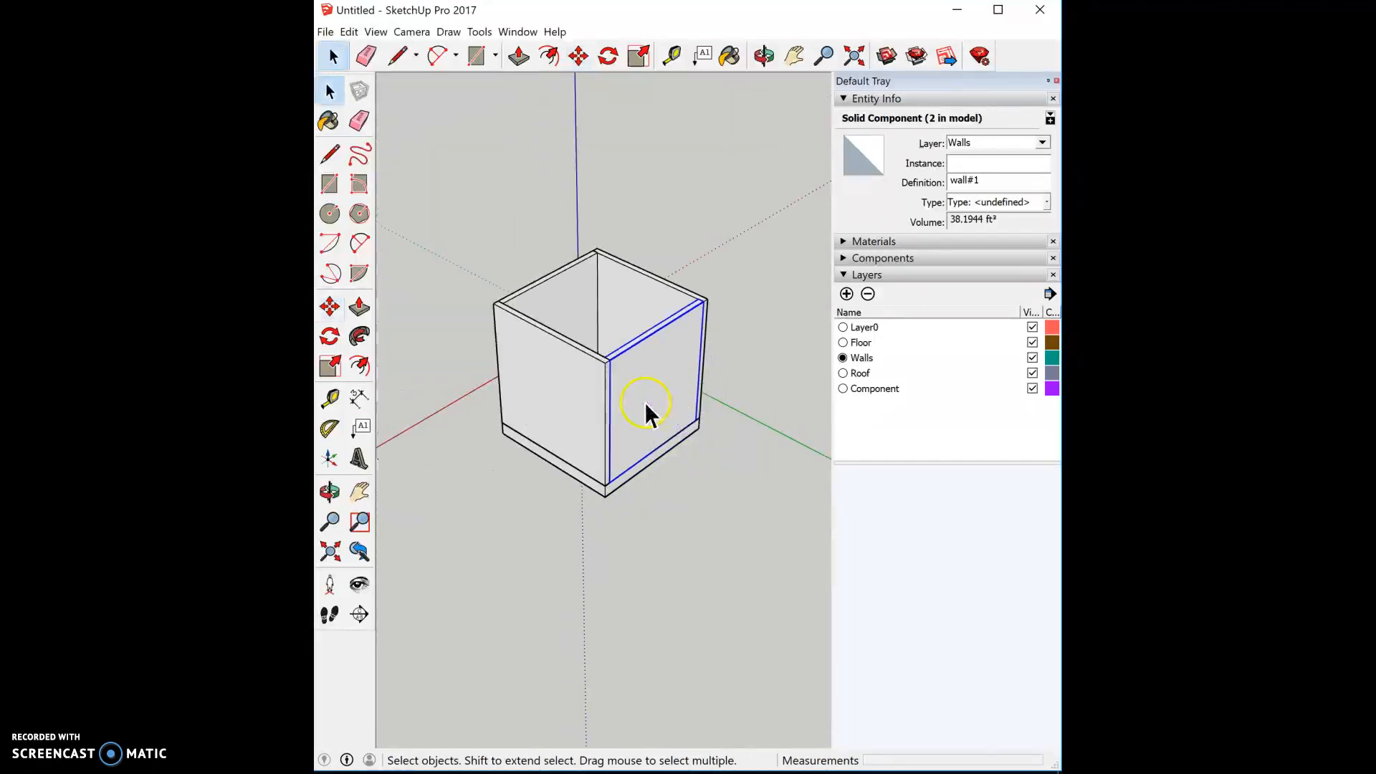
{"action": "left_click", "coordinate": [693, 225]}
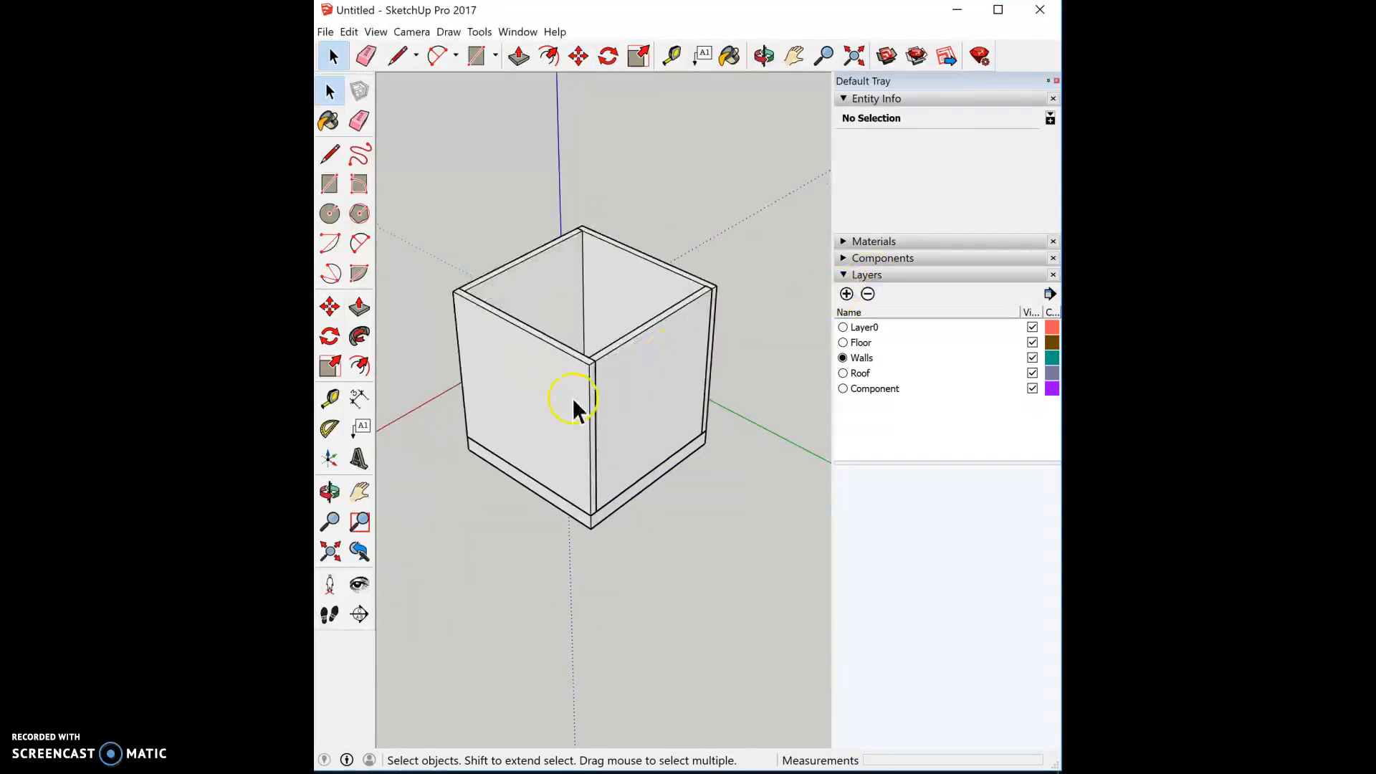
Make the full-length side wall farther from the person figure a unique component
{"action": "middle_click_drag", "start_coordinate": [531, 430], "coordinate": [1021, 440]}
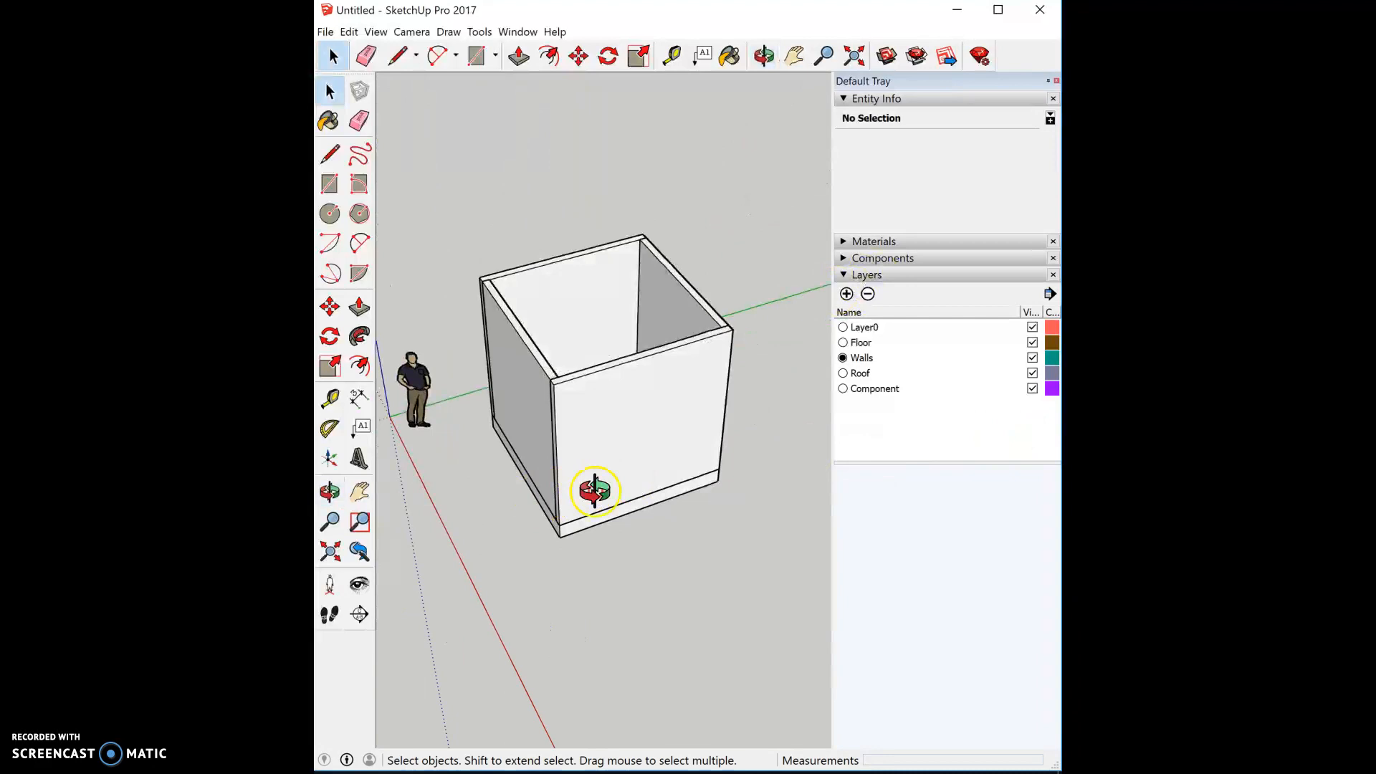
{"action": "middle_click_drag", "start_coordinate": [596, 492], "coordinate": [728, 449]}
{"action": "left_click", "coordinate": [659, 330]}
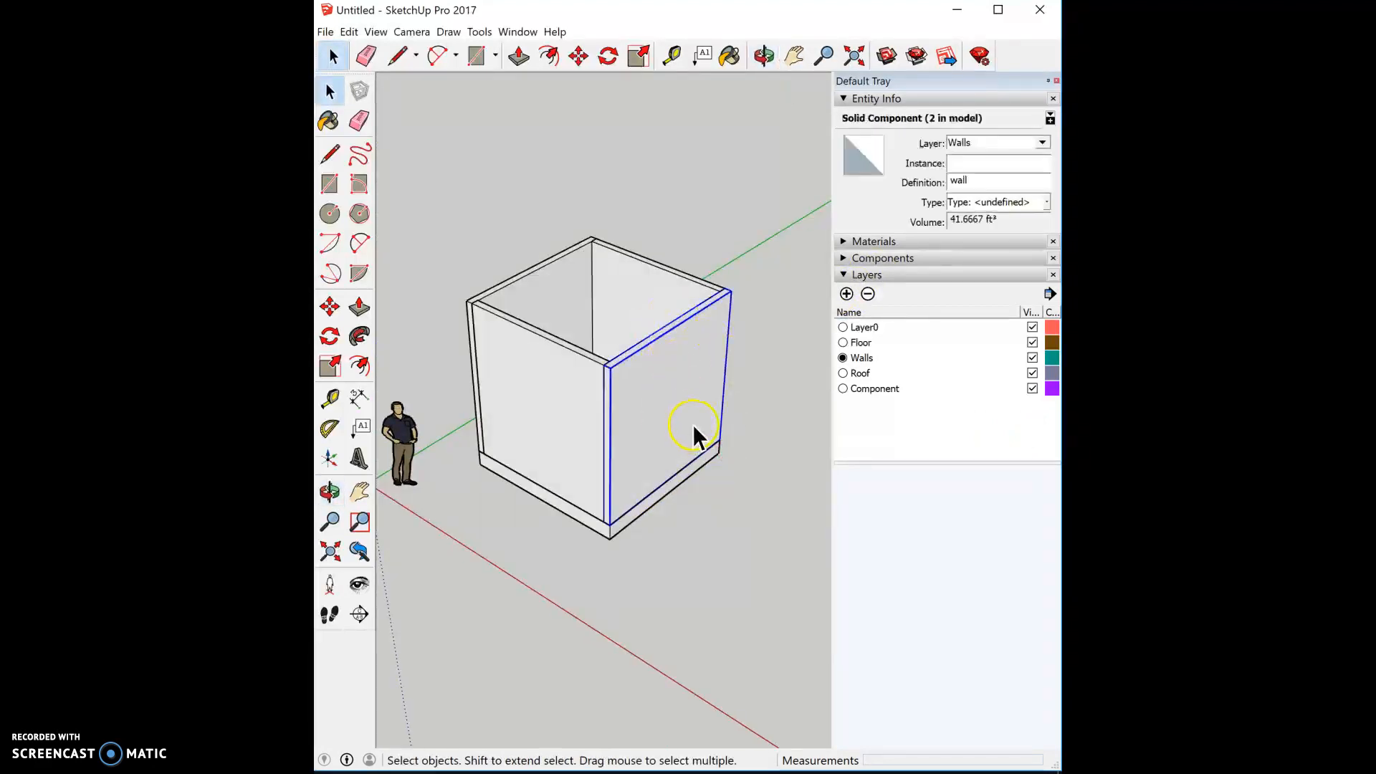
{"action": "right_click", "coordinate": [647, 378]}
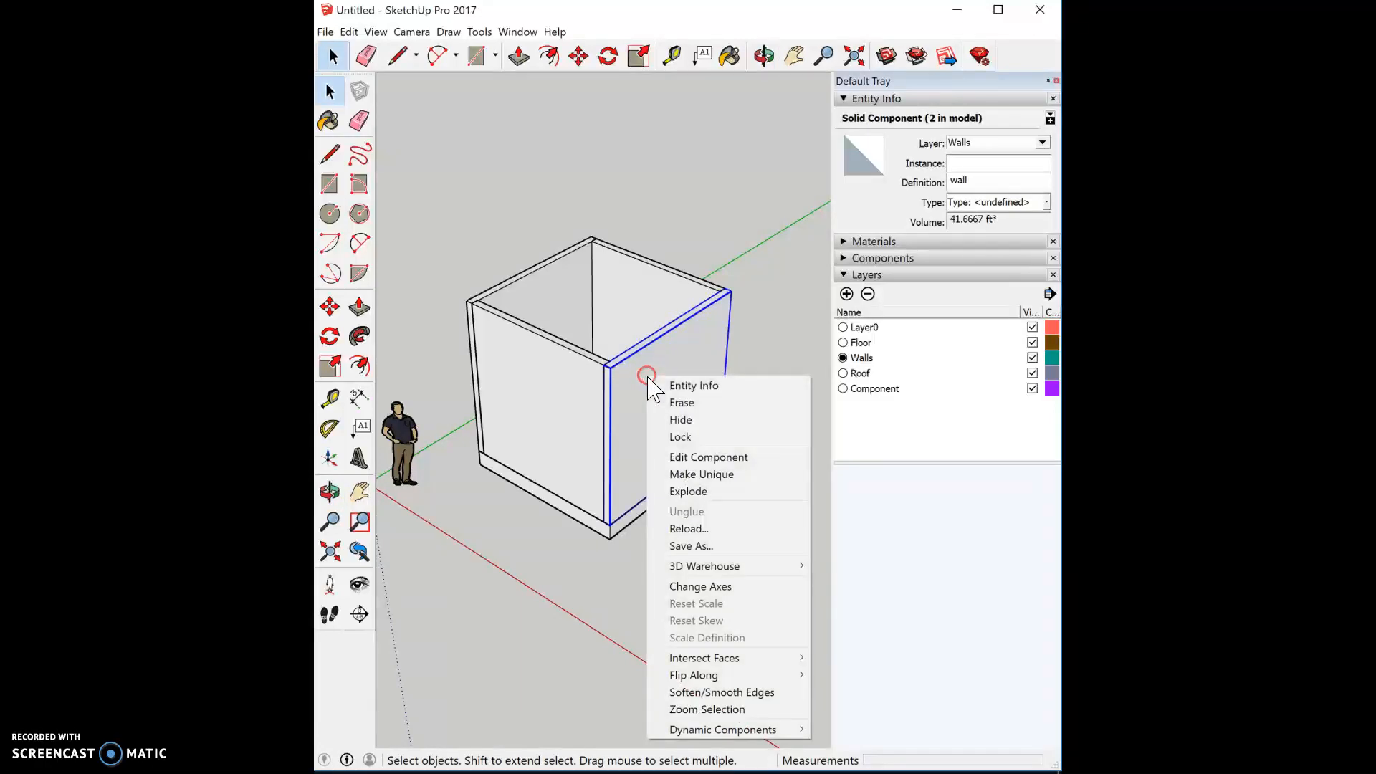
{"action": "left_click", "coordinate": [725, 475]}
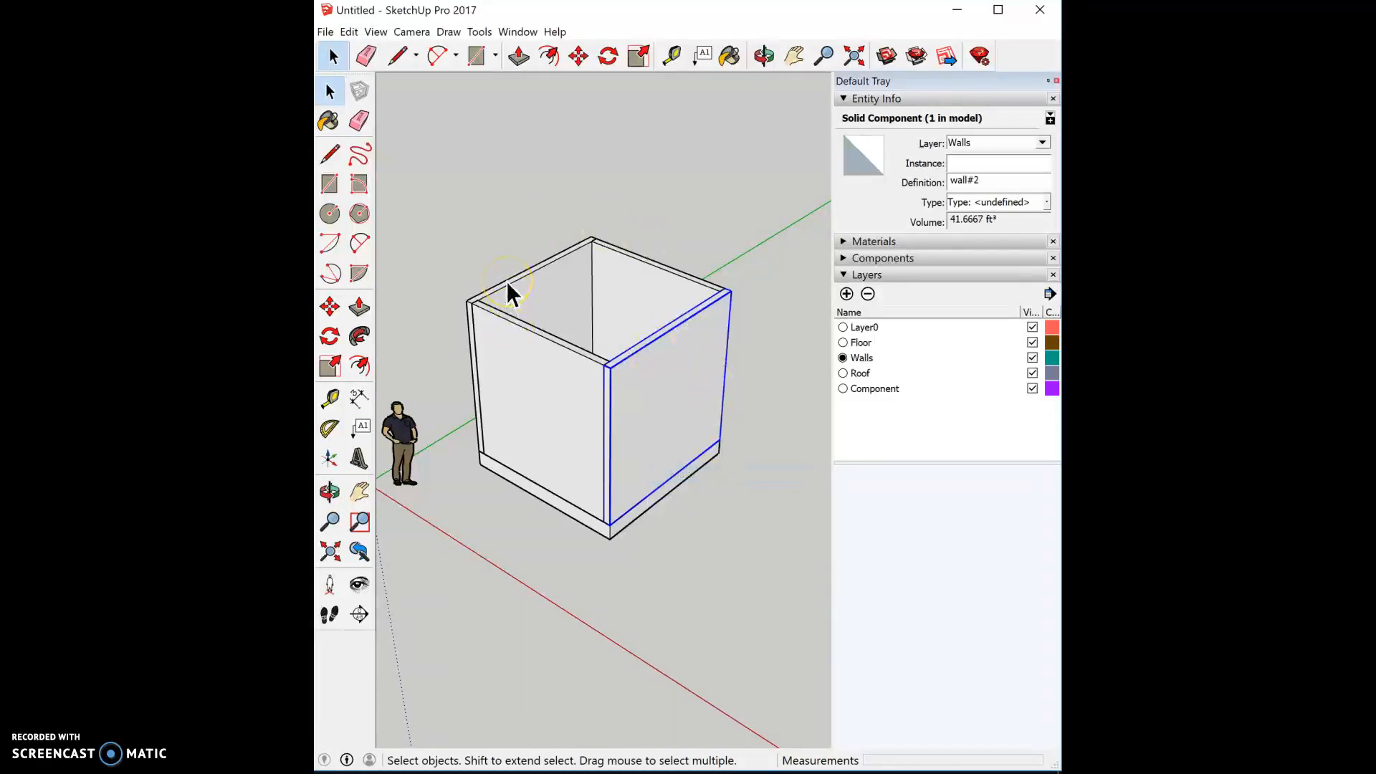
Inside the unique side wall component, draw a door rectangle about 3' 11" wide by 7' 3" high, starting from the wall's bottom edge
{"action": "double_click", "coordinate": [663, 337]}
{"action": "middle_click_drag", "start_coordinate": [749, 513], "coordinate": [420, 399]}
{"action": "scroll", "coordinate": [556, 433], "scroll_direction": "up", "scroll_amount": 1}
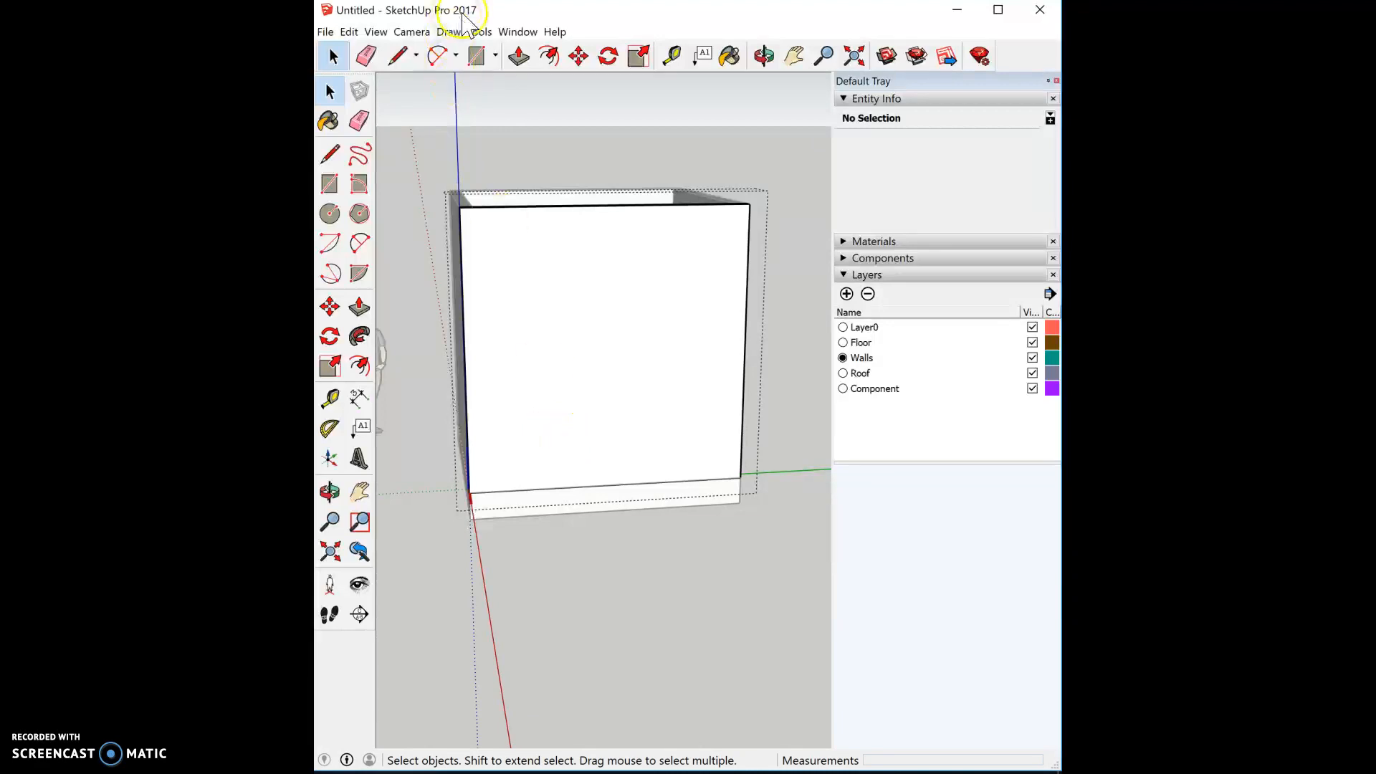
{"action": "left_click", "coordinate": [476, 55]}
{"action": "left_click", "coordinate": [557, 487]}
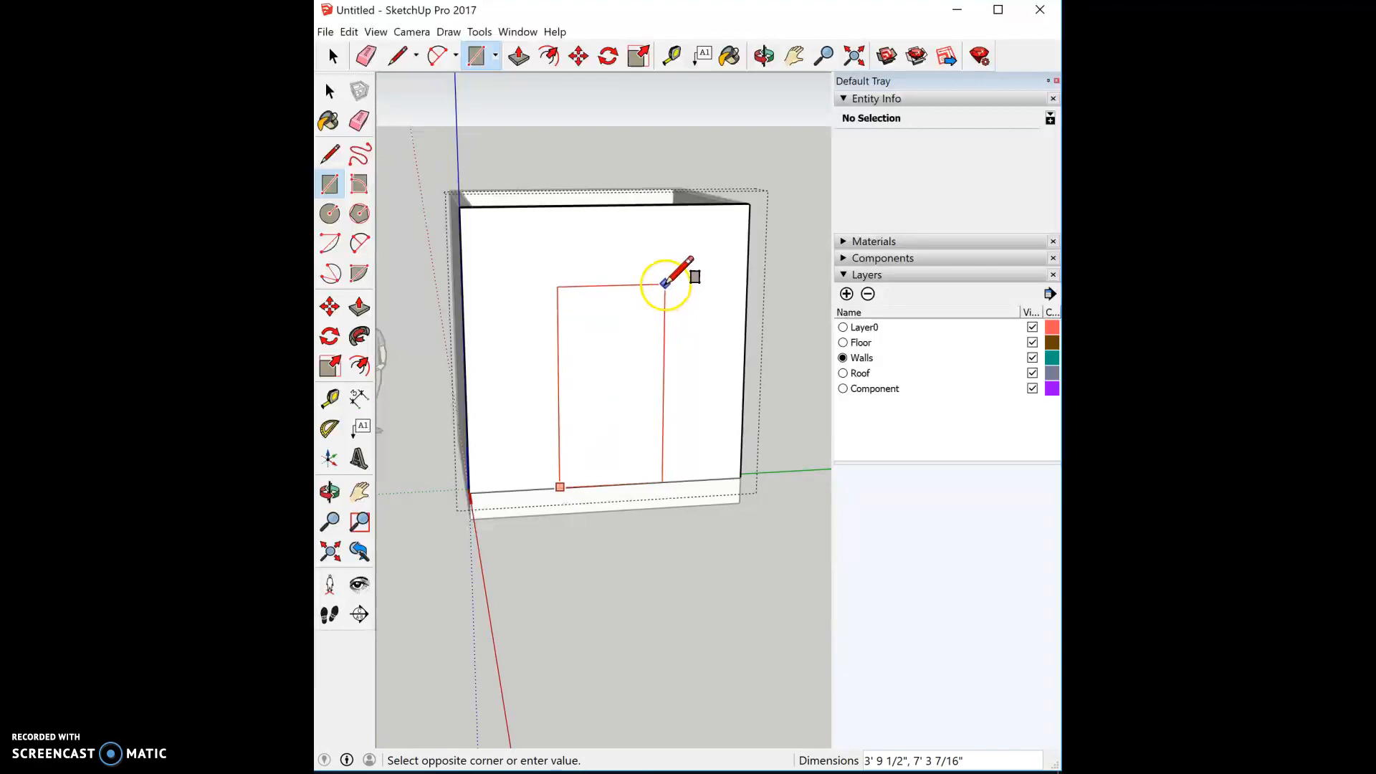
{"action": "left_click", "coordinate": [668, 285]}
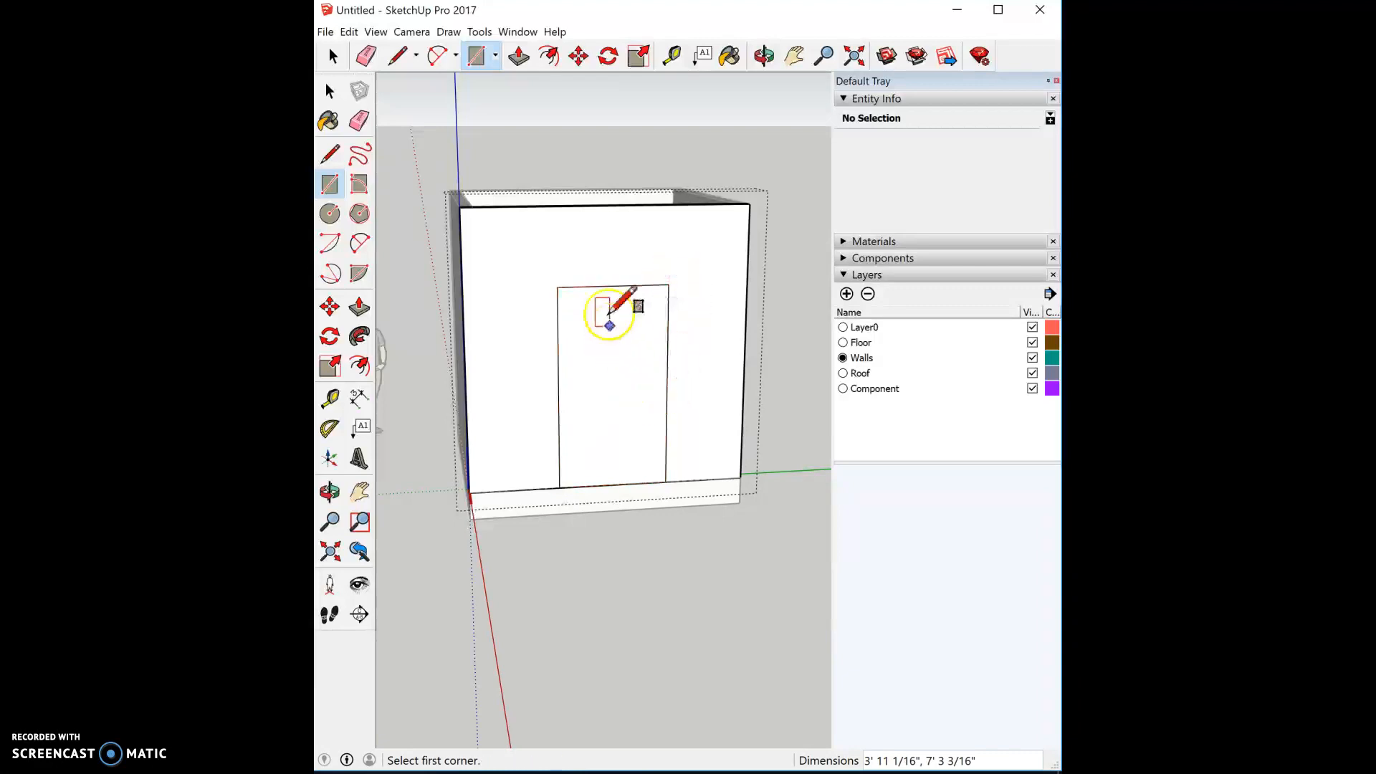
{"action": "left_click", "coordinate": [332, 57]}
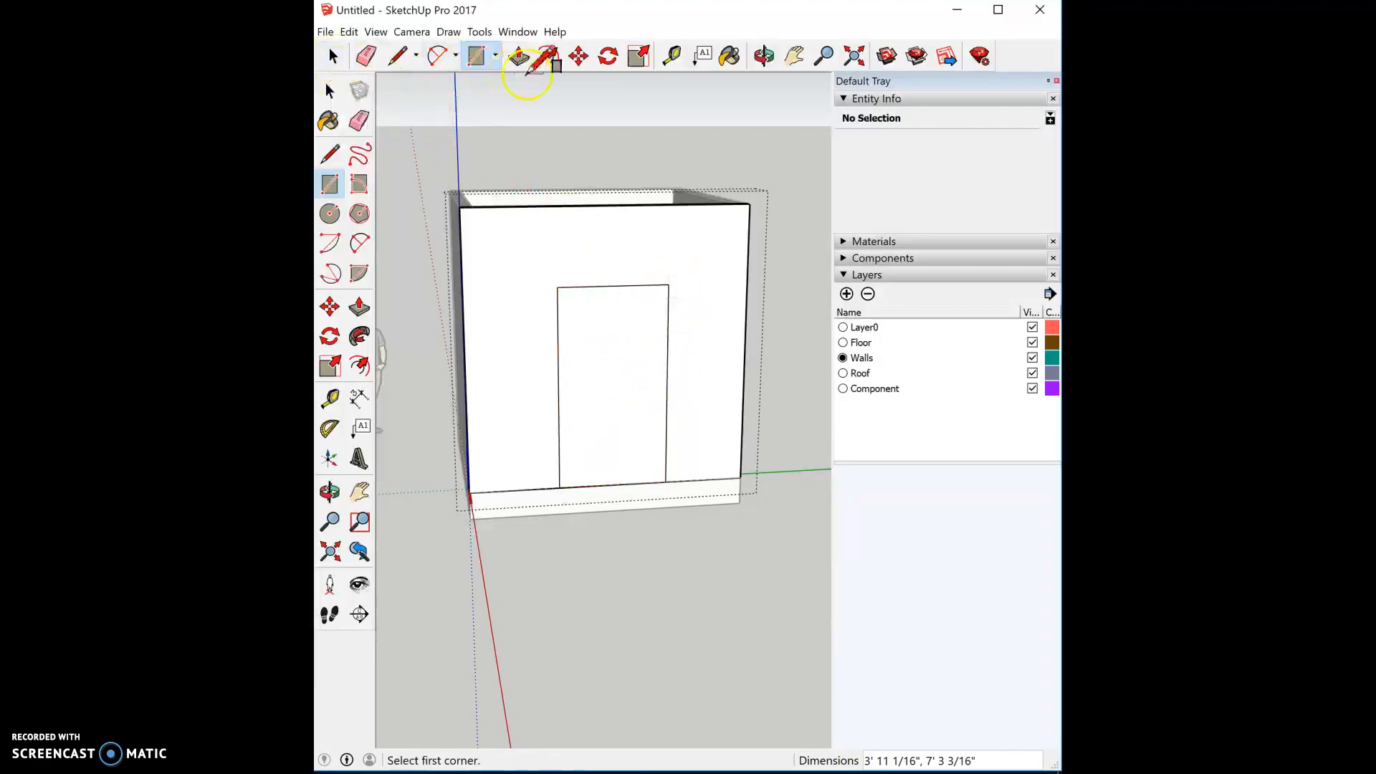
Push/Pull the door rectangle 5" through the wall to cut the doorway, and leave the component
{"action": "left_click", "coordinate": [517, 59]}
{"action": "middle_click_drag", "start_coordinate": [523, 203], "coordinate": [703, 645]}
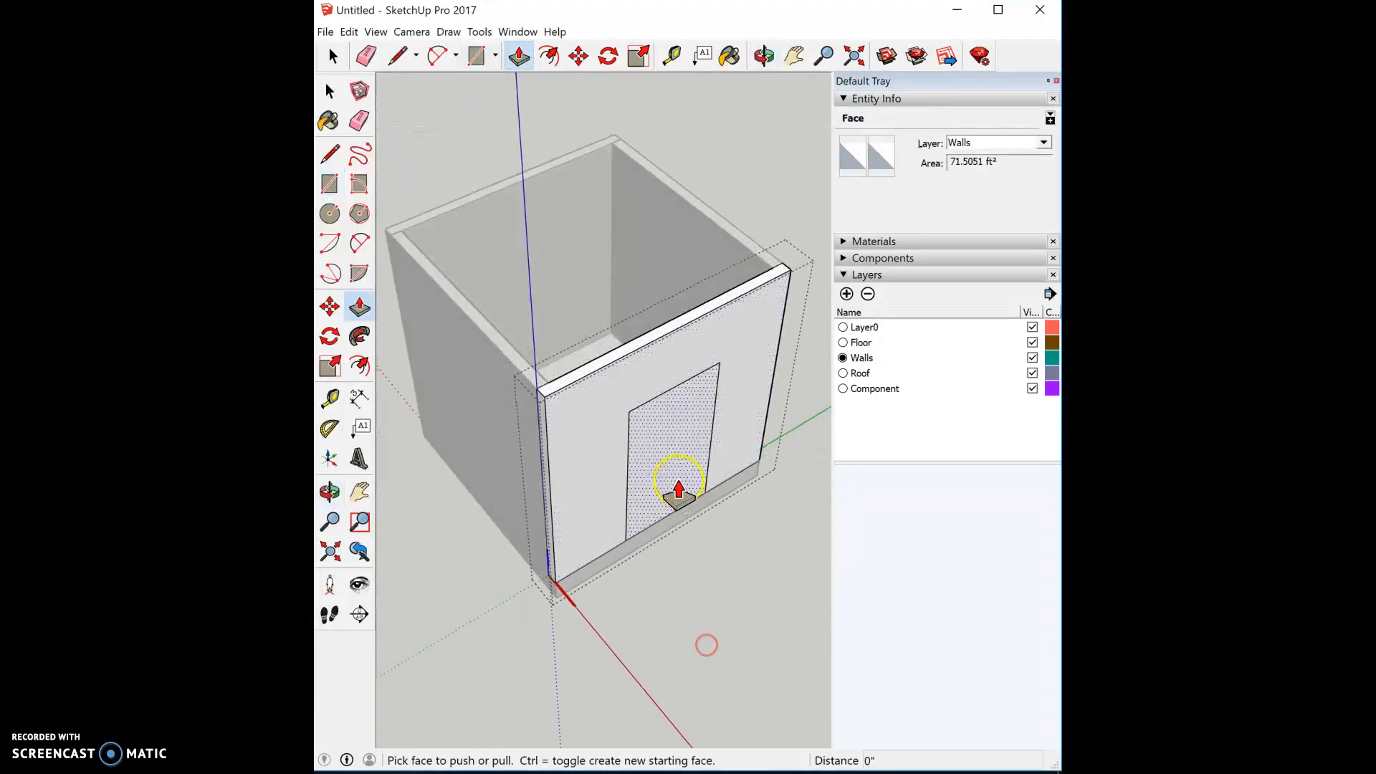
{"action": "left_click_drag", "start_coordinate": [682, 473], "coordinate": [631, 348]}
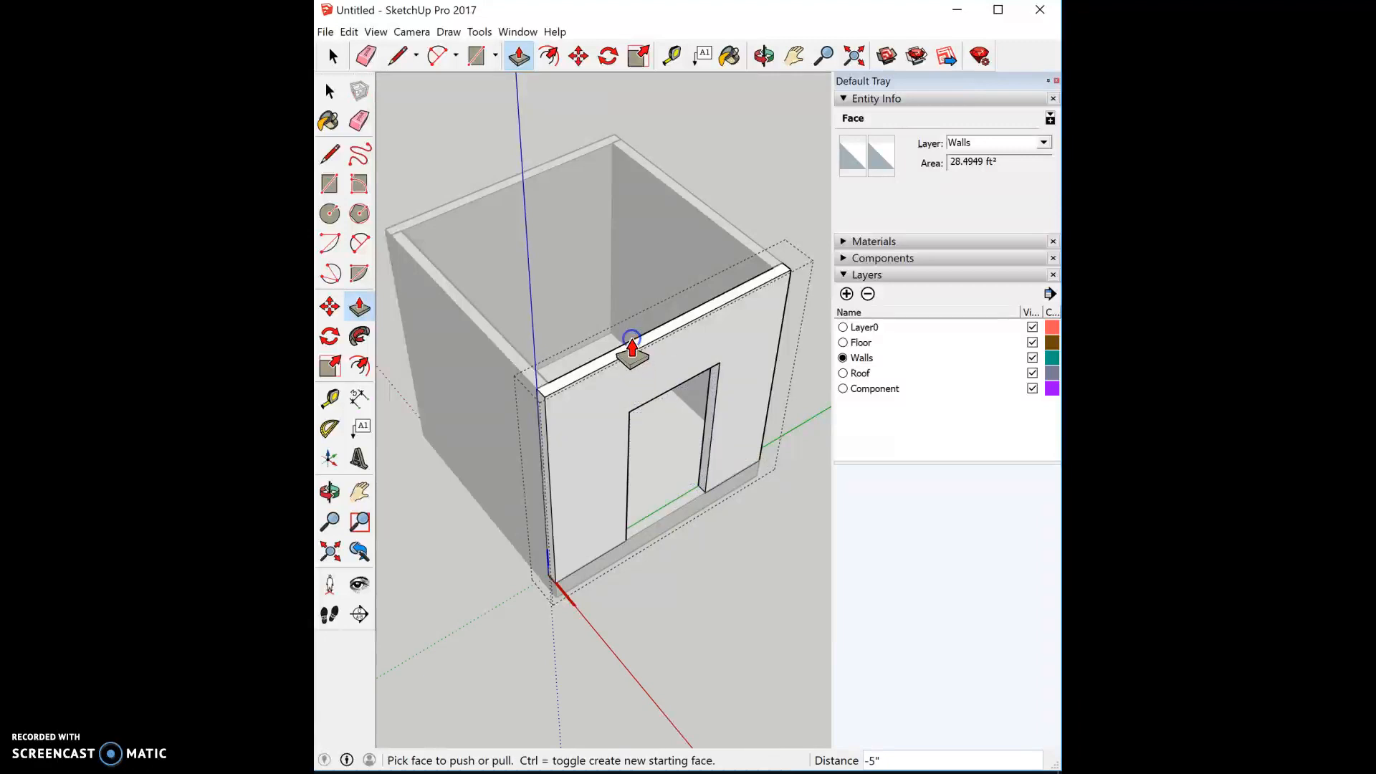
{"action": "middle_click_drag", "start_coordinate": [745, 616], "coordinate": [823, 430]}
{"action": "left_click", "coordinate": [335, 53]}
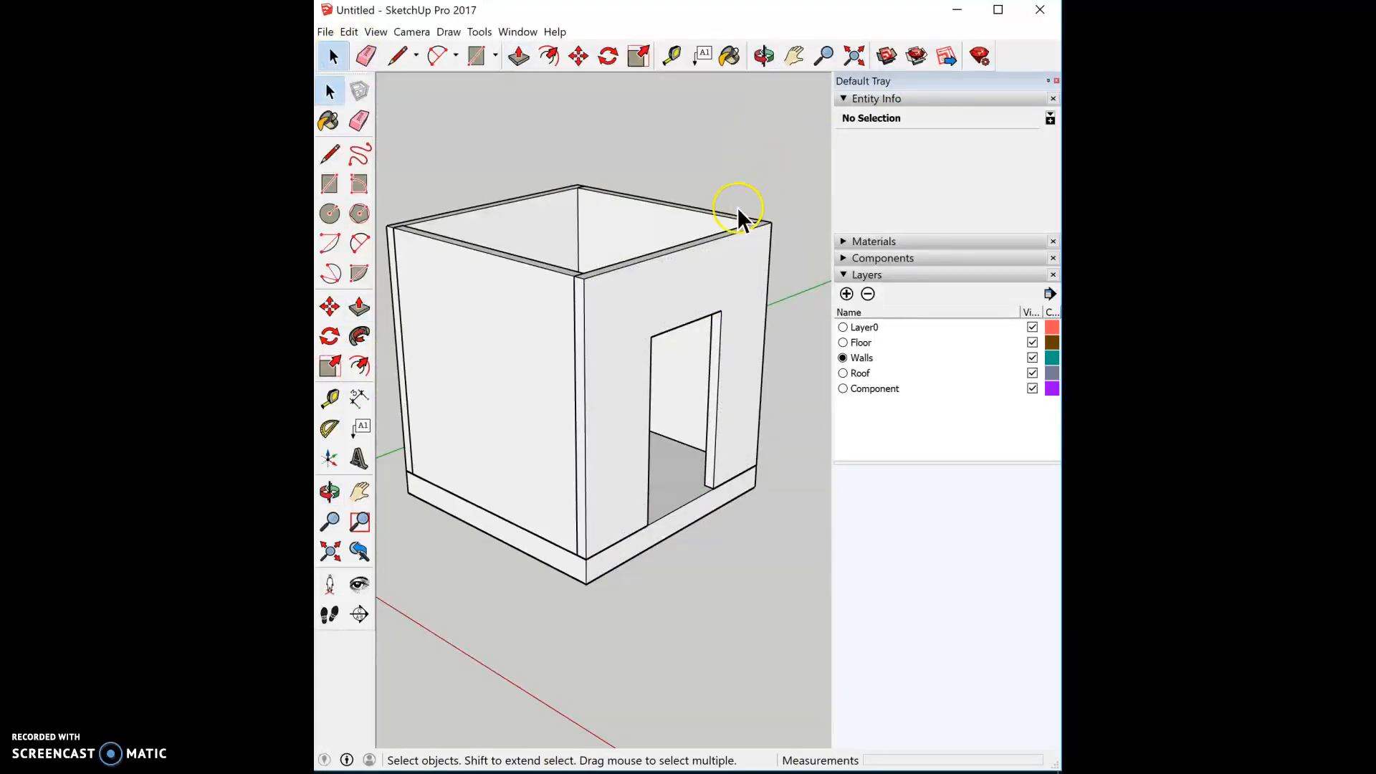
{"action": "middle_click_drag", "start_coordinate": [738, 215], "coordinate": [380, 337]}
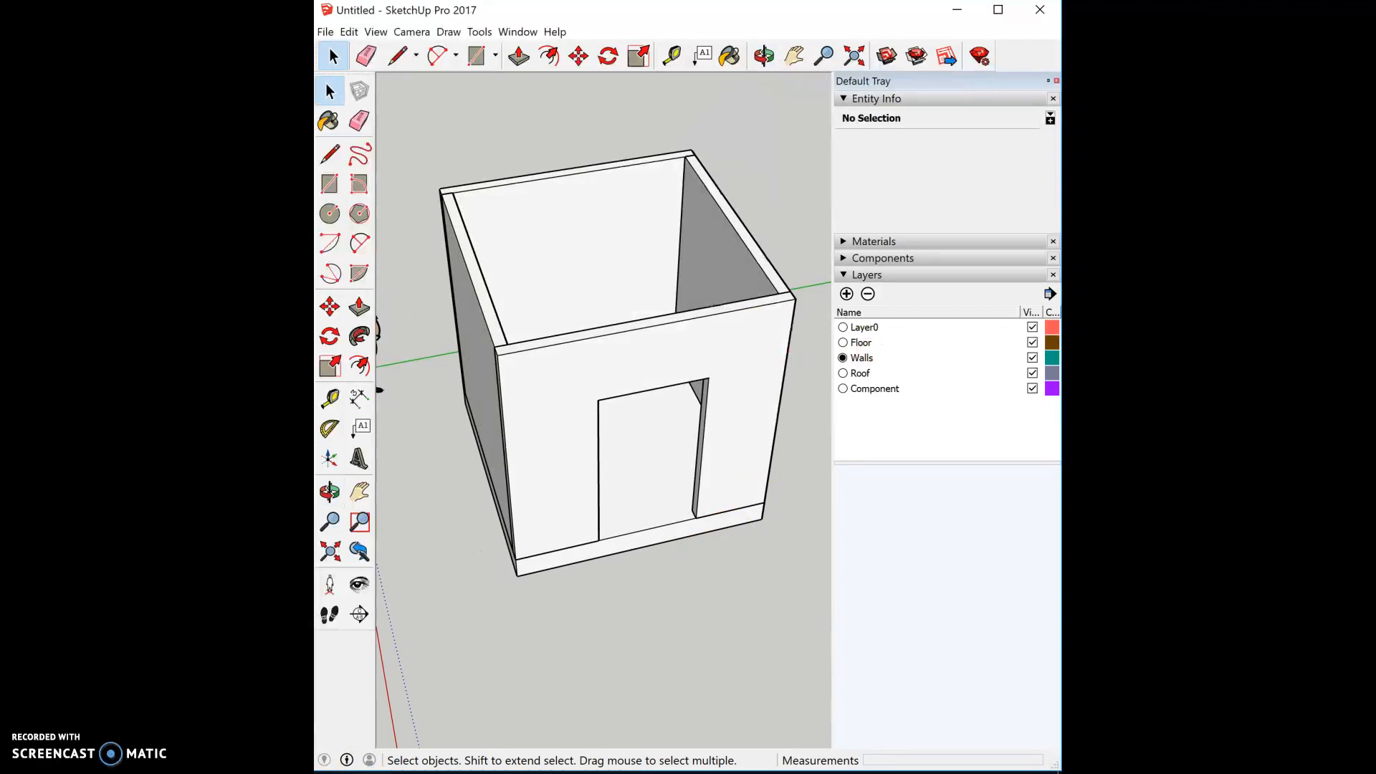